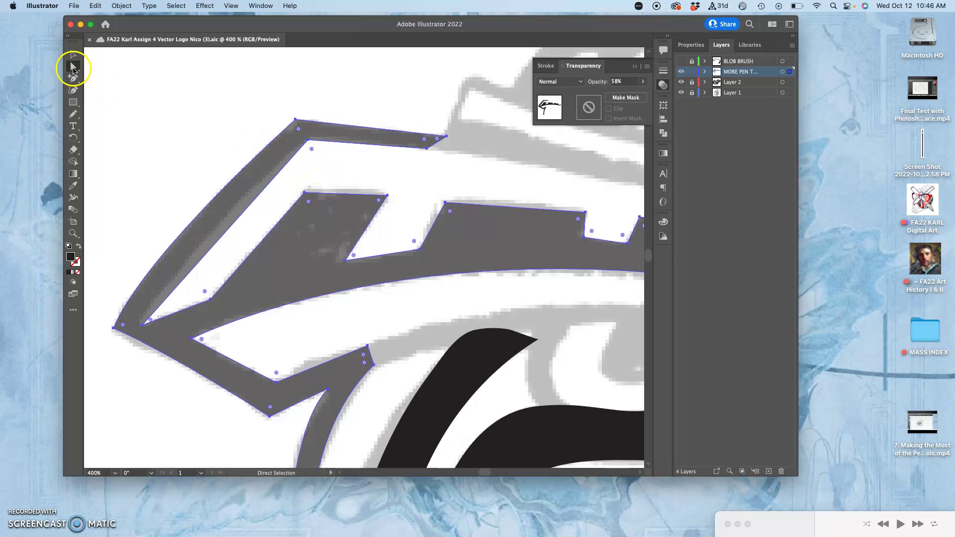
Curve the inner upper corner of the cap brim outline with the Anchor Point tool.
{"action": "left_click", "coordinate": [74, 78]}
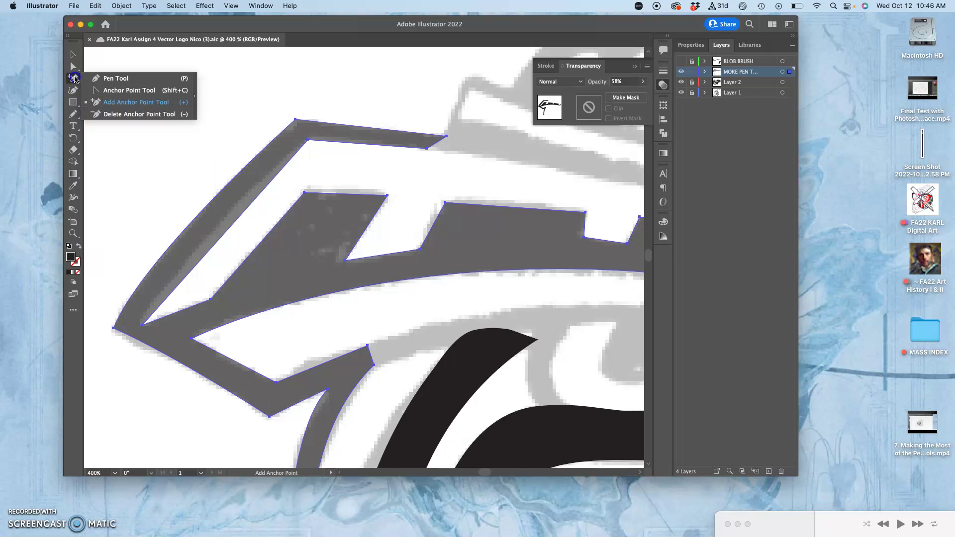
{"action": "left_click", "coordinate": [107, 91]}
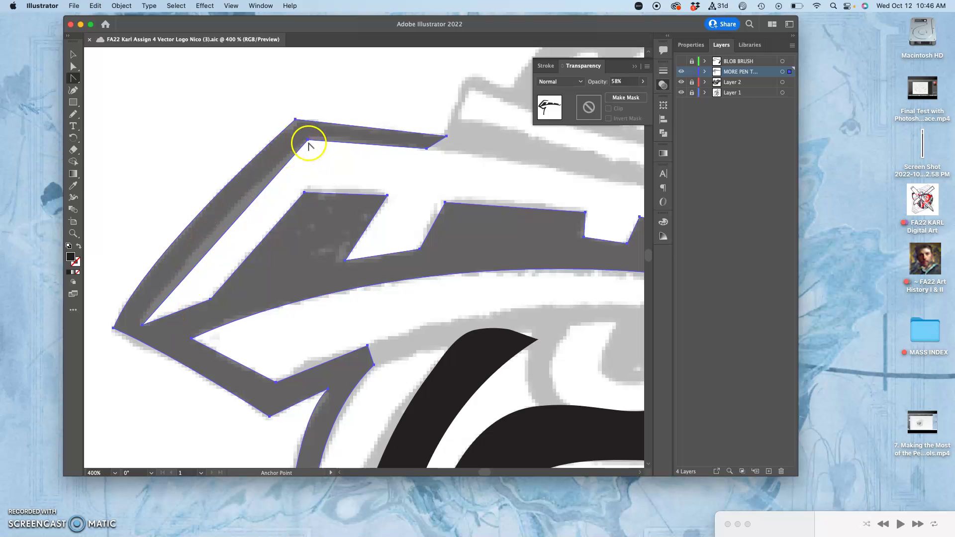
{"action": "left_click_drag", "start_coordinate": [309, 140], "coordinate": [331, 138]}
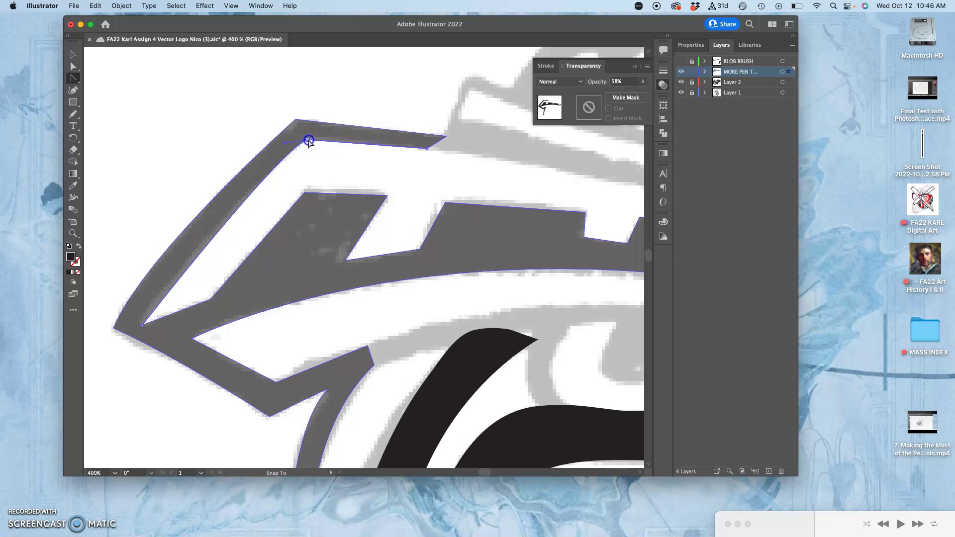
{"action": "left_click", "coordinate": [308, 141]}
Set the opacity of the selected brim shape to 100%.
{"action": "key", "text": "super+plus"}
{"action": "key", "text": "super+plus"}
{"action": "key", "text": "super+plus"}
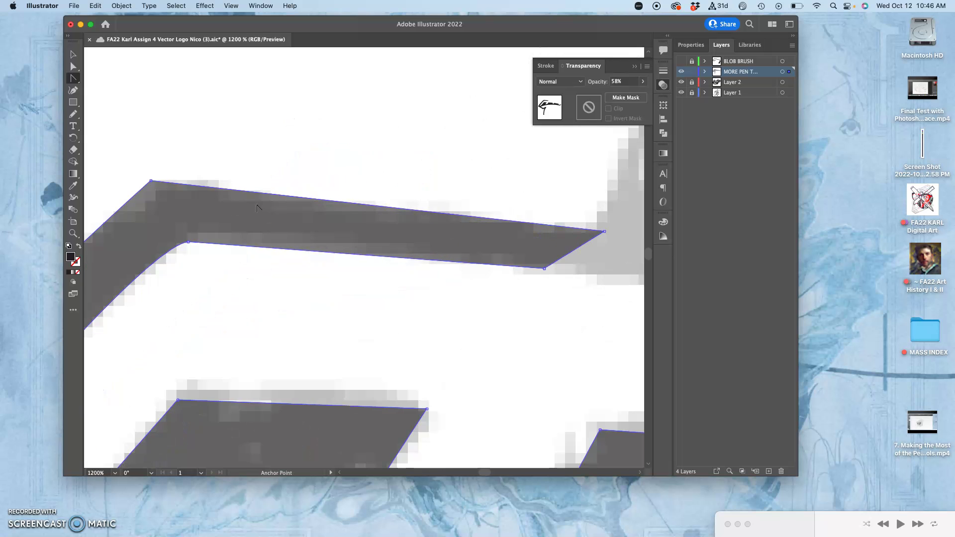
{"action": "scroll", "coordinate": [257, 207], "scroll_direction": "down", "scroll_amount": 5}
{"action": "scroll", "coordinate": [257, 207], "scroll_direction": "left", "scroll_amount": 3}
{"action": "scroll", "coordinate": [257, 208], "scroll_direction": "up", "scroll_amount": 1}
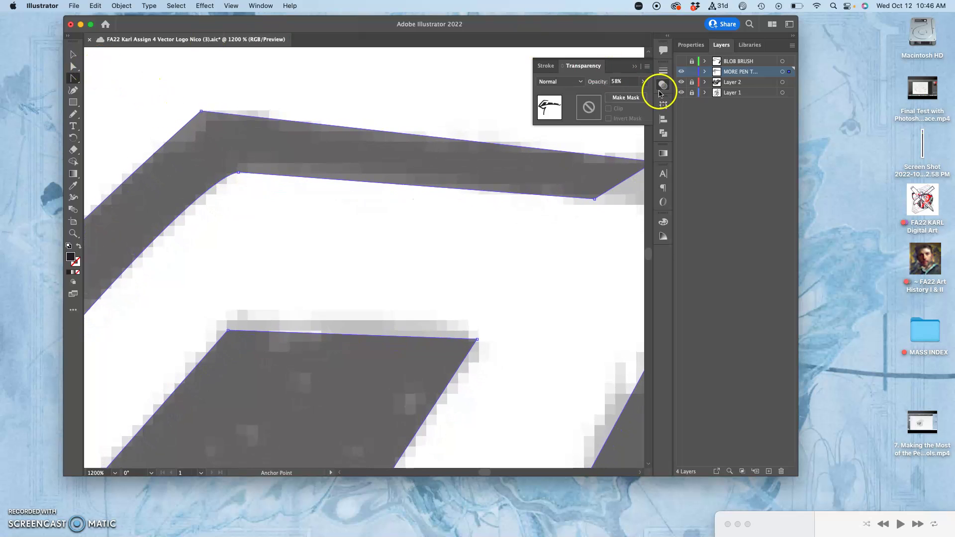
{"action": "left_click", "coordinate": [640, 83]}
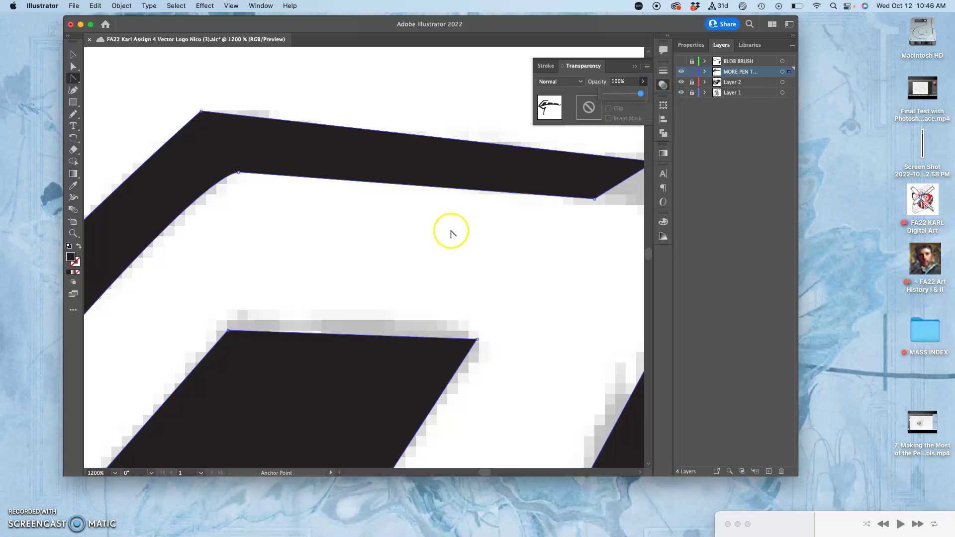
Examine the brim shape's edges up close against the pixelated template, along its diagonal bars and pointed front corner.
{"action": "scroll", "coordinate": [450, 231], "scroll_direction": "down", "scroll_amount": 8}
{"action": "scroll", "coordinate": [450, 230], "scroll_direction": "left", "scroll_amount": 9}
{"action": "scroll", "coordinate": [450, 231], "scroll_direction": "down", "scroll_amount": 2}
{"action": "scroll", "coordinate": [450, 232], "scroll_direction": "left", "scroll_amount": 4}
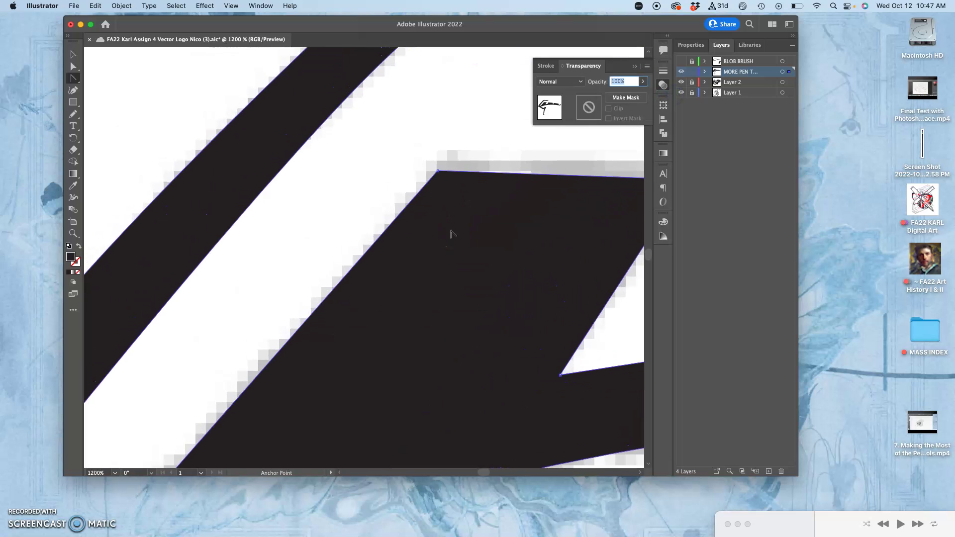
{"action": "left_click", "coordinate": [74, 68]}
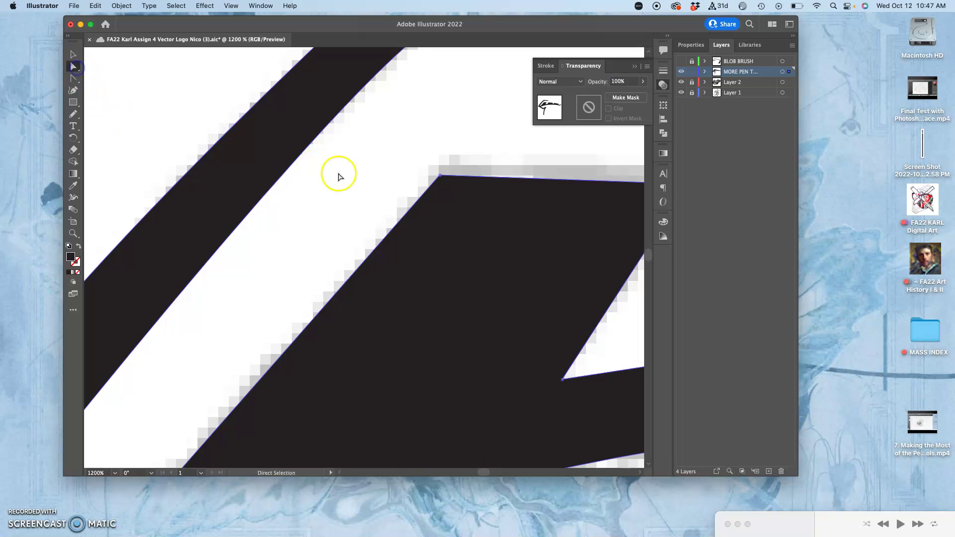
{"action": "left_click", "coordinate": [352, 178]}
{"action": "left_click", "coordinate": [447, 222]}
{"action": "scroll", "coordinate": [445, 224], "scroll_direction": "down", "scroll_amount": 6}
{"action": "scroll", "coordinate": [445, 223], "scroll_direction": "left", "scroll_amount": 6}
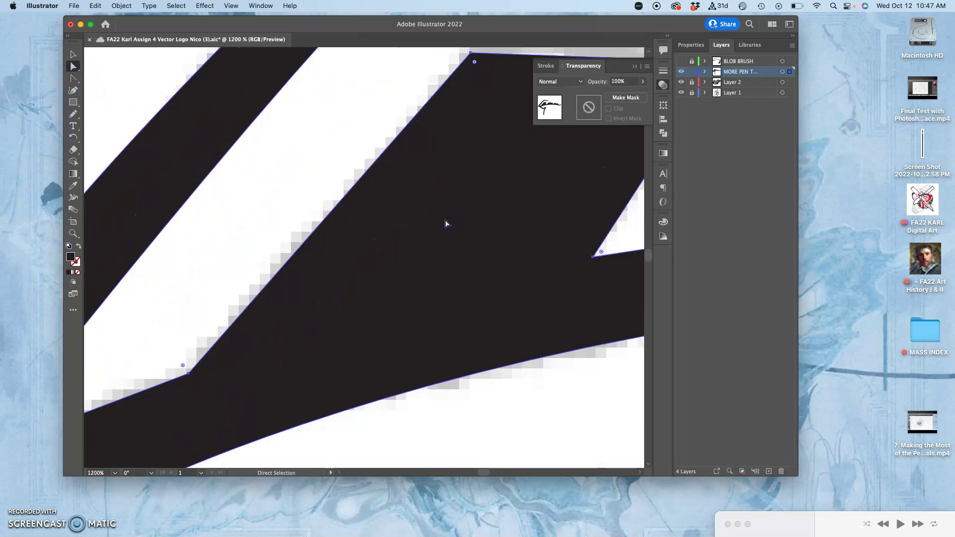
{"action": "scroll", "coordinate": [446, 224], "scroll_direction": "down", "scroll_amount": 4}
{"action": "scroll", "coordinate": [445, 224], "scroll_direction": "left", "scroll_amount": 1}
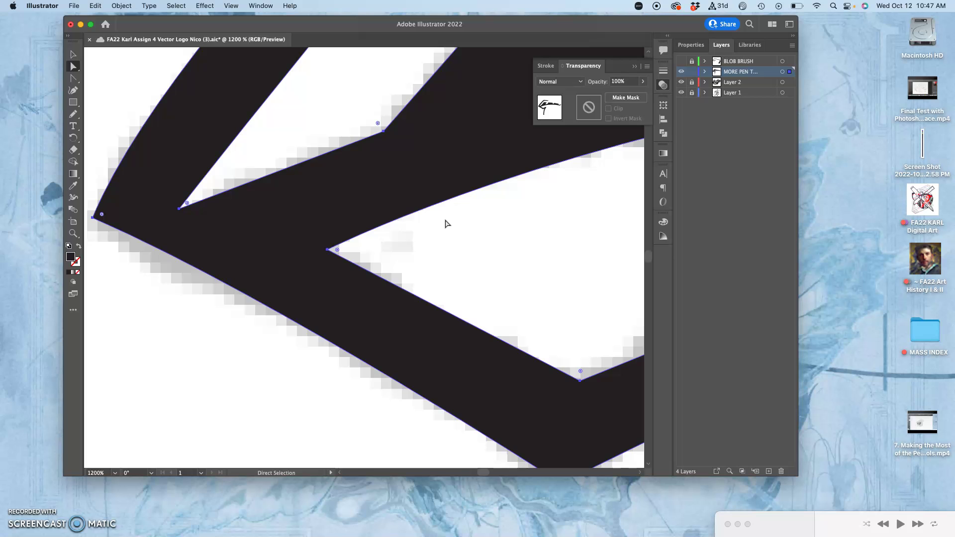
{"action": "key", "text": "super+equal"}
{"action": "key", "text": "super+equal"}
{"action": "key", "text": "super+equal"}
{"action": "key", "text": "super+equal"}
{"action": "scroll", "coordinate": [446, 224], "scroll_direction": "down", "scroll_amount": 10}
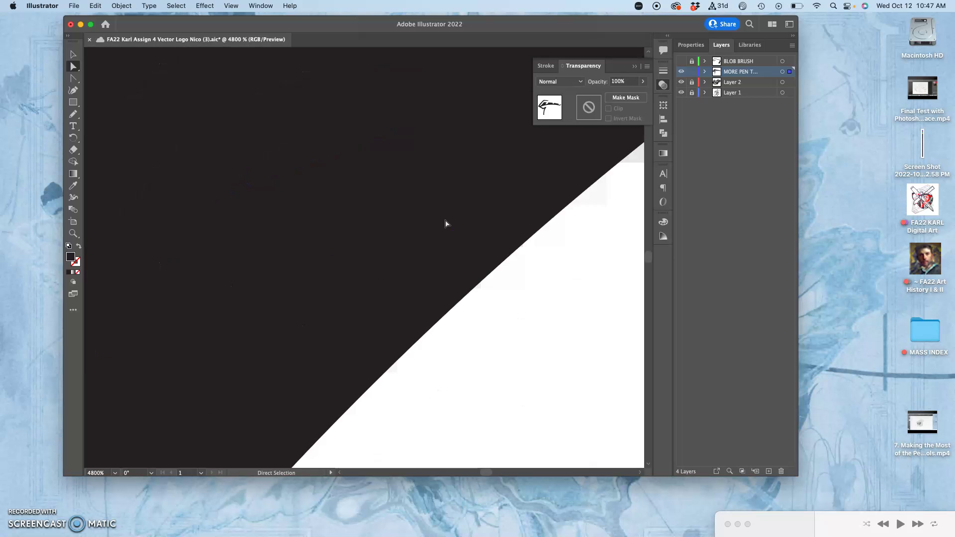
{"action": "scroll", "coordinate": [446, 224], "scroll_direction": "down", "scroll_amount": 10}
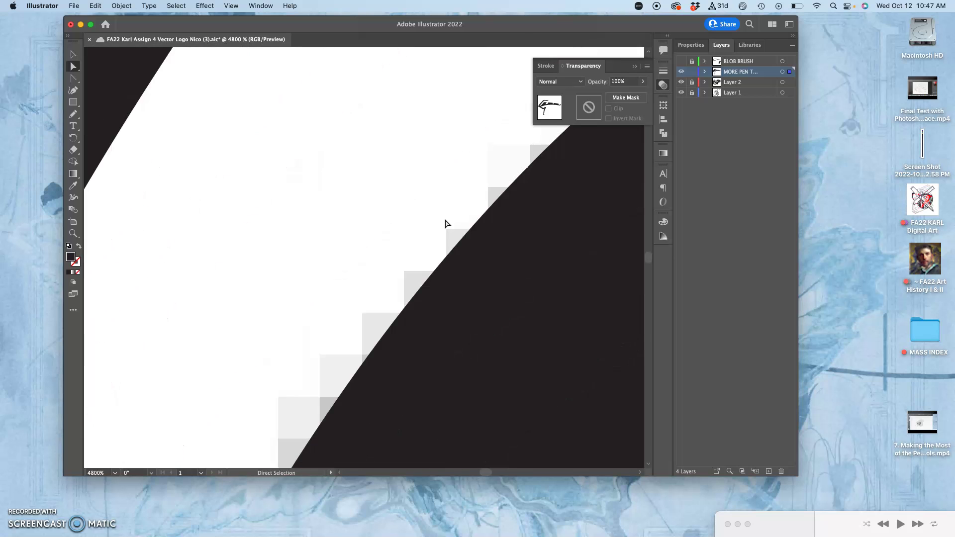
{"action": "left_click", "coordinate": [445, 302]}
{"action": "scroll", "coordinate": [445, 304], "scroll_direction": "down", "scroll_amount": 8}
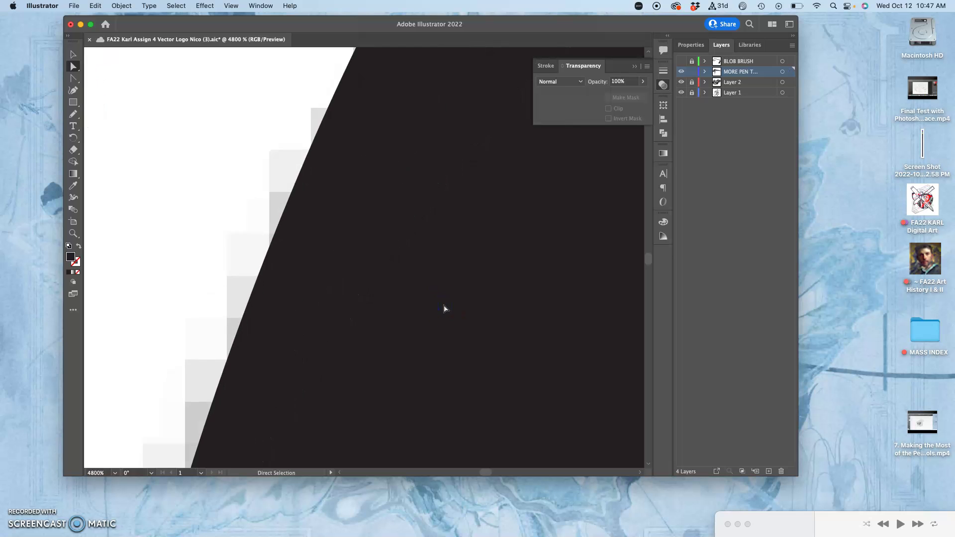
{"action": "scroll", "coordinate": [444, 306], "scroll_direction": "down", "scroll_amount": 10}
{"action": "left_click", "coordinate": [441, 294]}
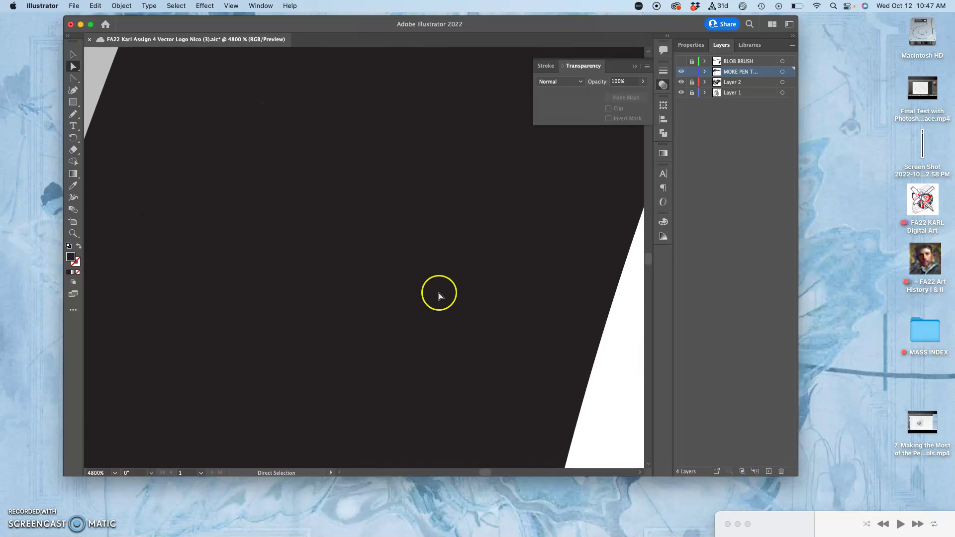
{"action": "scroll", "coordinate": [438, 293], "scroll_direction": "up", "scroll_amount": 10}
{"action": "scroll", "coordinate": [432, 293], "scroll_direction": "right", "scroll_amount": 3}
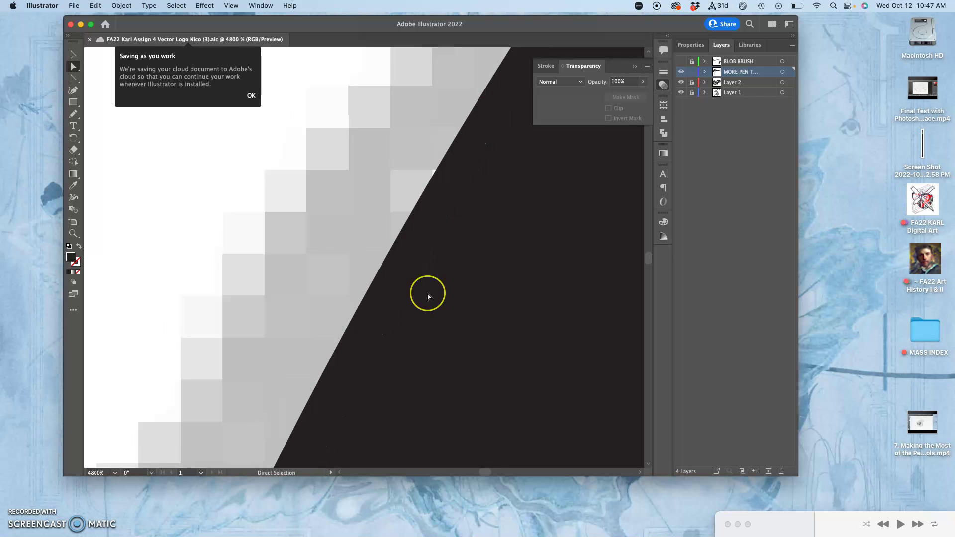
{"action": "scroll", "coordinate": [428, 297], "scroll_direction": "down", "scroll_amount": 12}
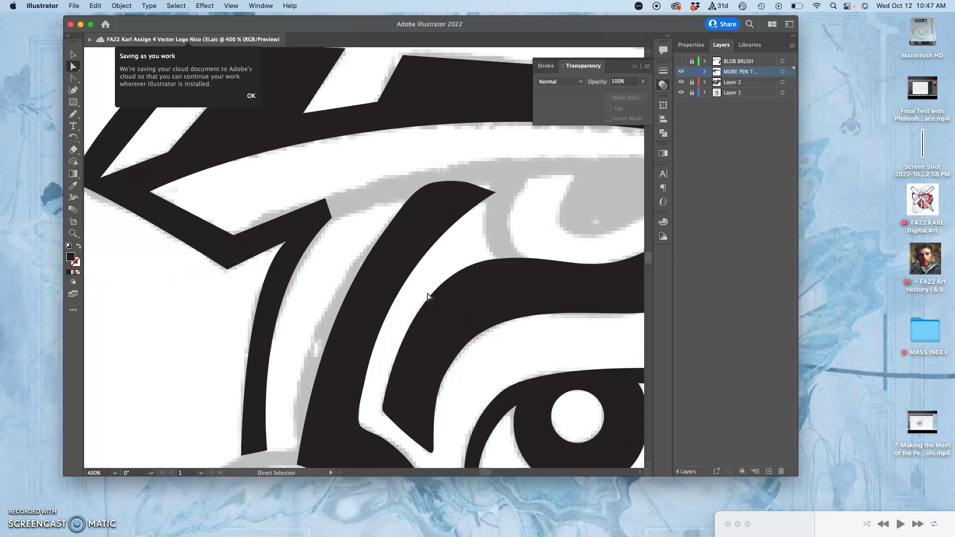
Try to round the pointed right tip of the brim's upper bar to a radius of about 1.89 pt.
{"action": "scroll", "coordinate": [428, 296], "scroll_direction": "up", "scroll_amount": 3}
{"action": "scroll", "coordinate": [428, 297], "scroll_direction": "left", "scroll_amount": 4}
{"action": "left_click", "coordinate": [419, 243]}
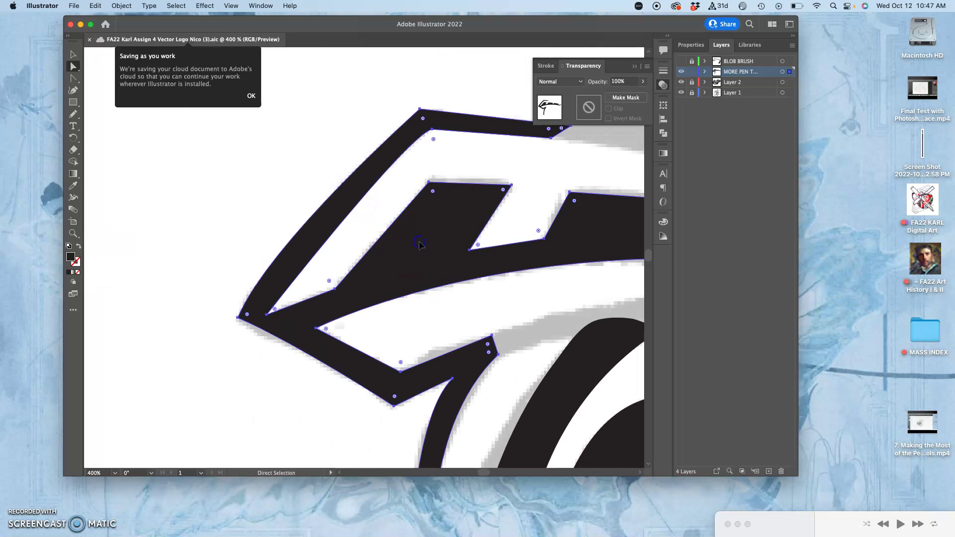
{"action": "scroll", "coordinate": [419, 244], "scroll_direction": "up", "scroll_amount": 3}
{"action": "scroll", "coordinate": [419, 243], "scroll_direction": "up", "scroll_amount": 10}
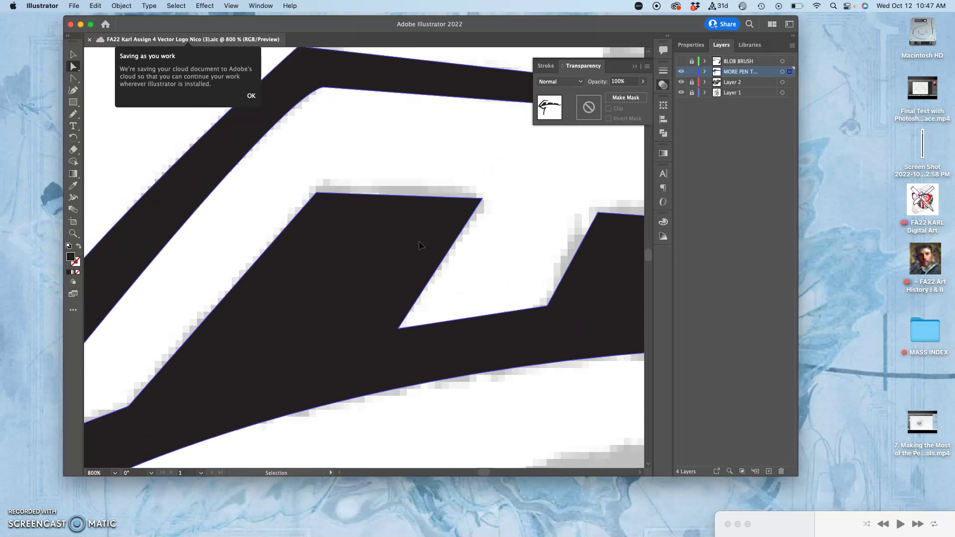
{"action": "key", "text": "super+plus"}
{"action": "scroll", "coordinate": [421, 245], "scroll_direction": "up", "scroll_amount": 10}
{"action": "scroll", "coordinate": [421, 246], "scroll_direction": "left", "scroll_amount": 4}
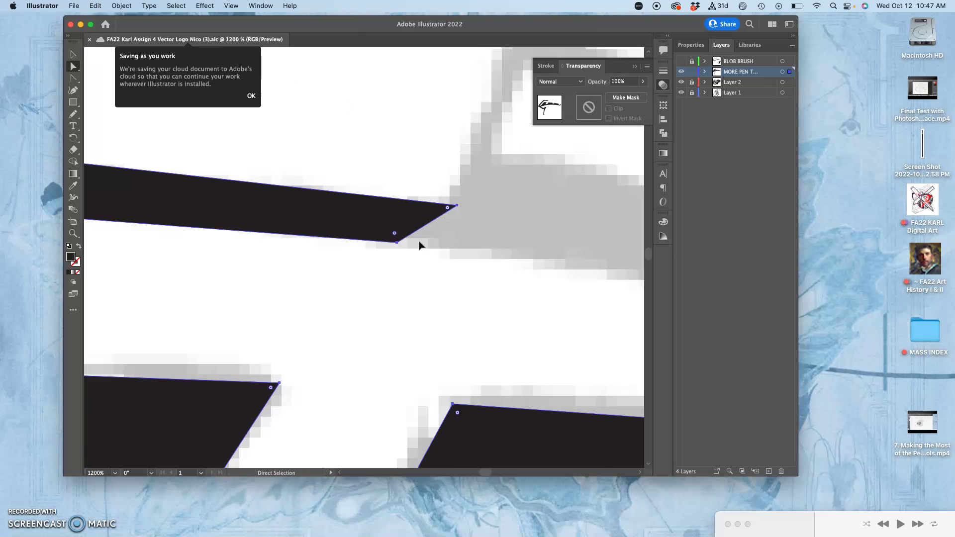
{"action": "scroll", "coordinate": [421, 246], "scroll_direction": "left", "scroll_amount": 2}
{"action": "key", "text": "super+plus"}
{"action": "key", "text": "super+plus"}
{"action": "key", "text": "super+plus"}
{"action": "scroll", "coordinate": [421, 246], "scroll_direction": "up", "scroll_amount": 15}
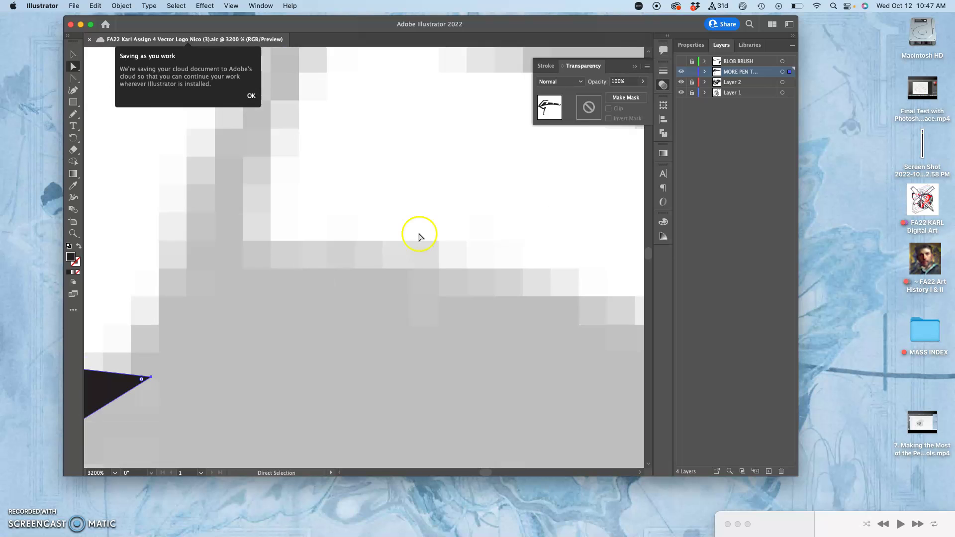
{"action": "scroll", "coordinate": [418, 237], "scroll_direction": "down", "scroll_amount": 10}
{"action": "scroll", "coordinate": [418, 237], "scroll_direction": "left", "scroll_amount": 12}
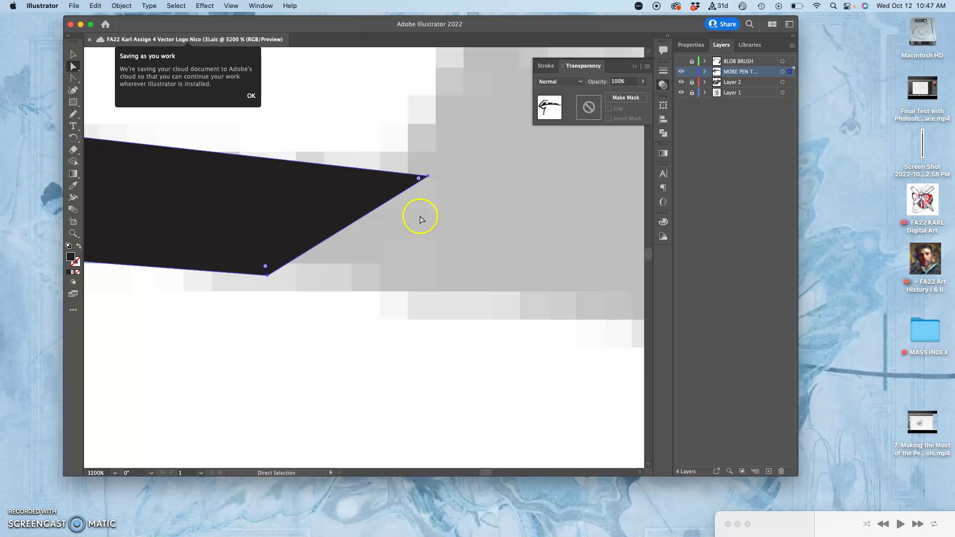
{"action": "left_click", "coordinate": [452, 232]}
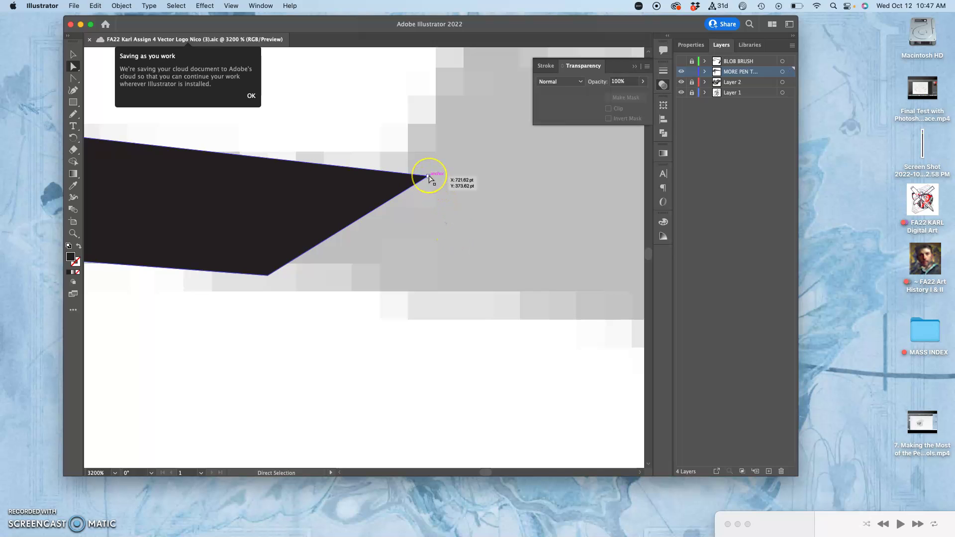
{"action": "left_click", "coordinate": [427, 176]}
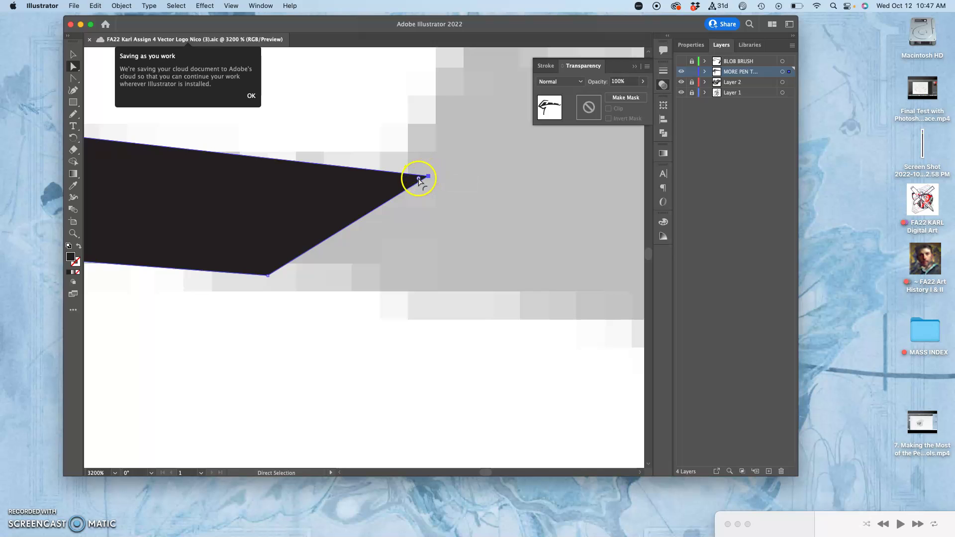
{"action": "left_click_drag", "start_coordinate": [420, 180], "coordinate": [354, 200]}
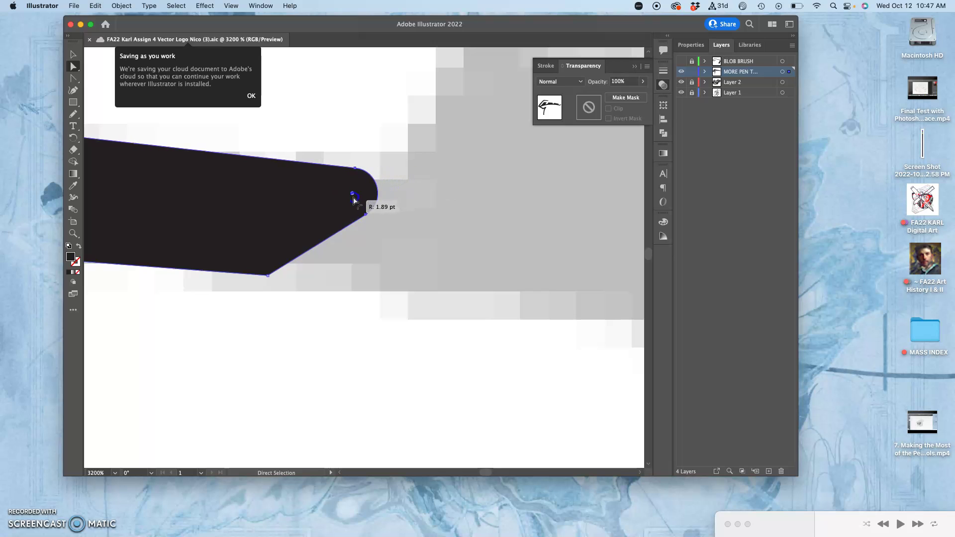
{"action": "left_click_drag", "start_coordinate": [354, 201], "coordinate": [377, 177]}
{"action": "left_click", "coordinate": [356, 172]}
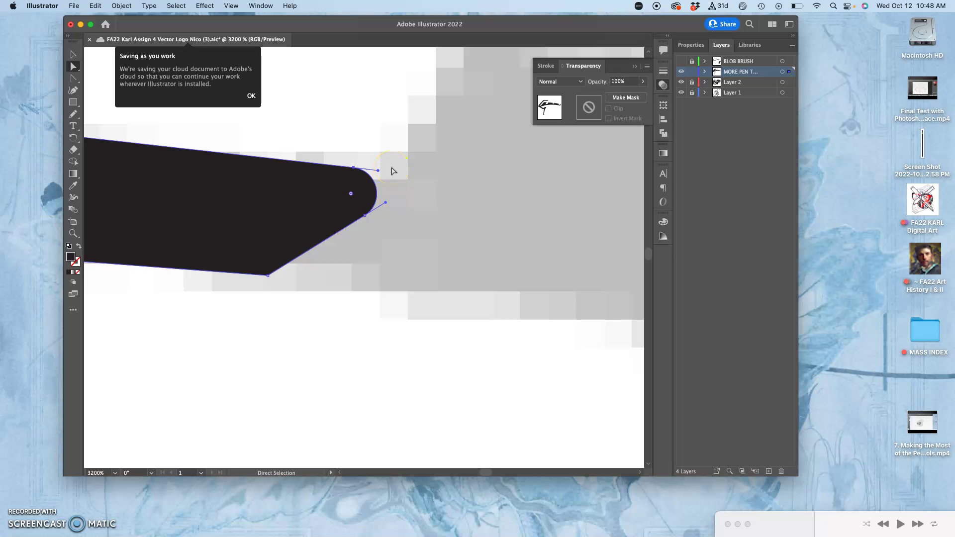
{"action": "key", "text": "super+z"}
Slightly round the upper-left corner of the leftmost black block inside the brim.
{"action": "key", "text": "super+minus"}
{"action": "key", "text": "super+minus"}
{"action": "key", "text": "super+minus"}
{"action": "key", "text": "super+minus"}
{"action": "key", "text": "super+minus"}
{"action": "key", "text": "super+minus"}
{"action": "key", "text": "super+minus"}
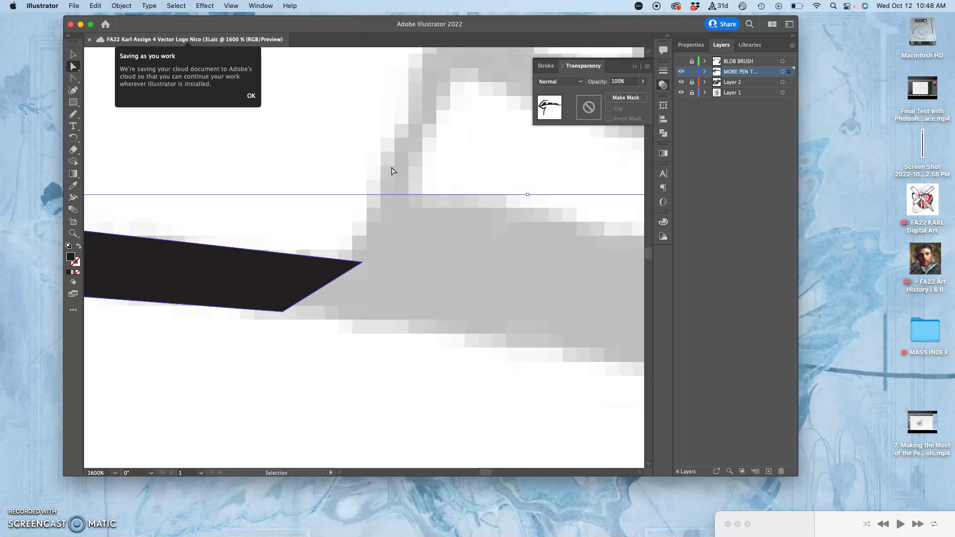
{"action": "scroll", "coordinate": [391, 171], "scroll_direction": "down", "scroll_amount": 2}
{"action": "scroll", "coordinate": [391, 171], "scroll_direction": "down", "scroll_amount": 5}
{"action": "scroll", "coordinate": [391, 172], "scroll_direction": "left", "scroll_amount": 3}
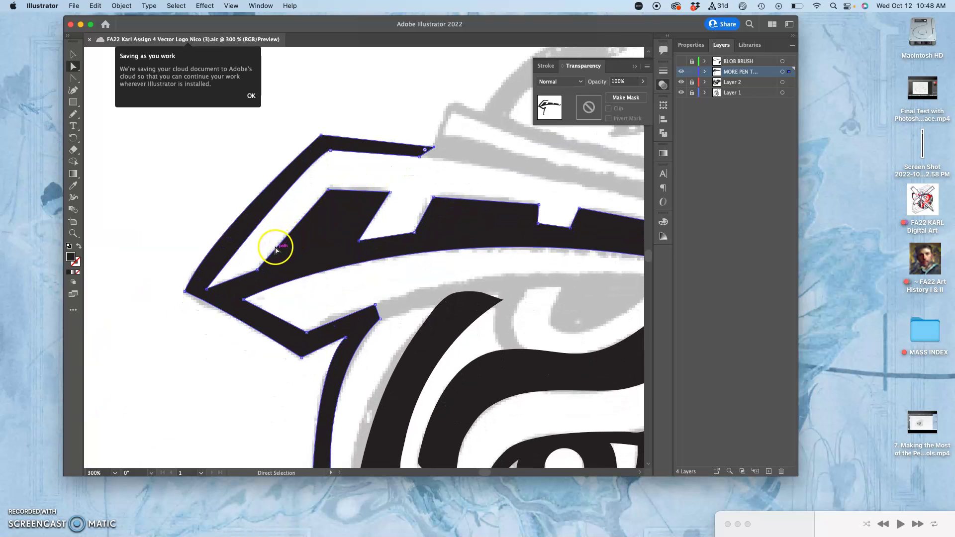
{"action": "key", "text": "super+equal"}
{"action": "key", "text": "super+equal"}
{"action": "key", "text": "super+equal"}
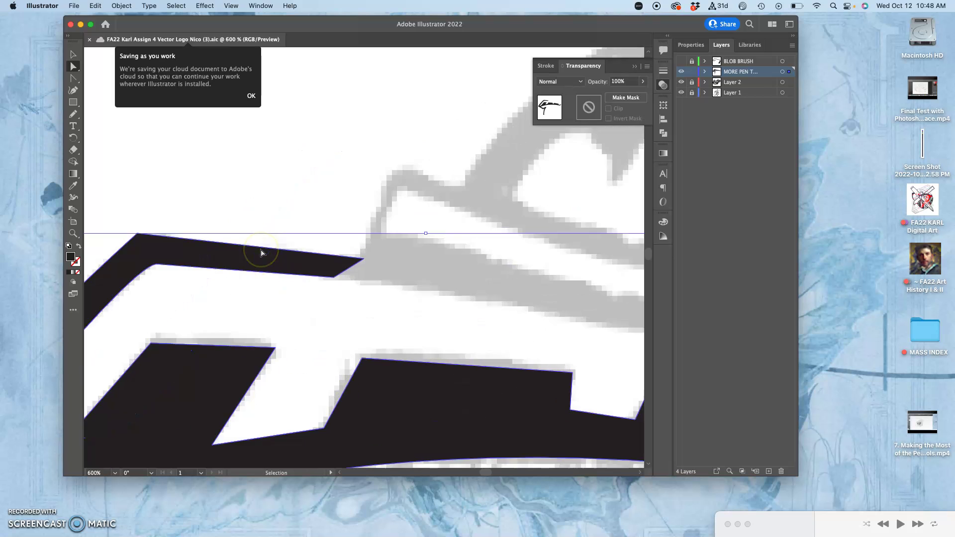
{"action": "scroll", "coordinate": [260, 250], "scroll_direction": "down", "scroll_amount": 7}
{"action": "scroll", "coordinate": [261, 249], "scroll_direction": "left", "scroll_amount": 7}
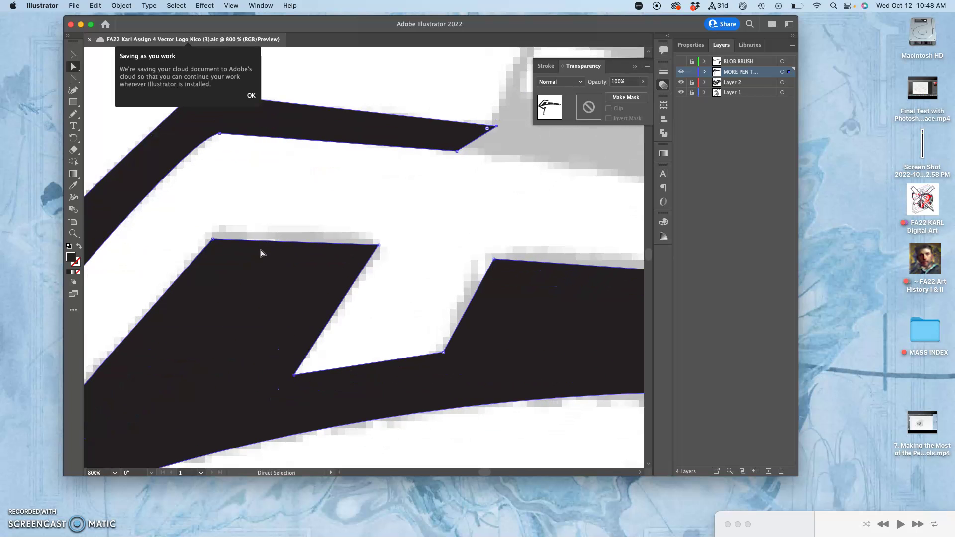
{"action": "left_click", "coordinate": [224, 222]}
{"action": "left_click", "coordinate": [213, 241]}
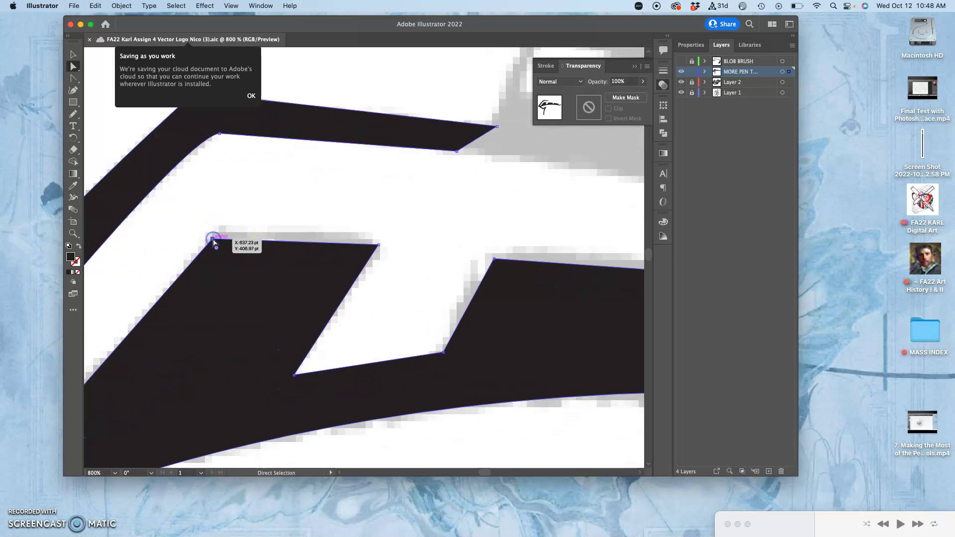
{"action": "left_click_drag", "start_coordinate": [217, 250], "coordinate": [221, 257]}
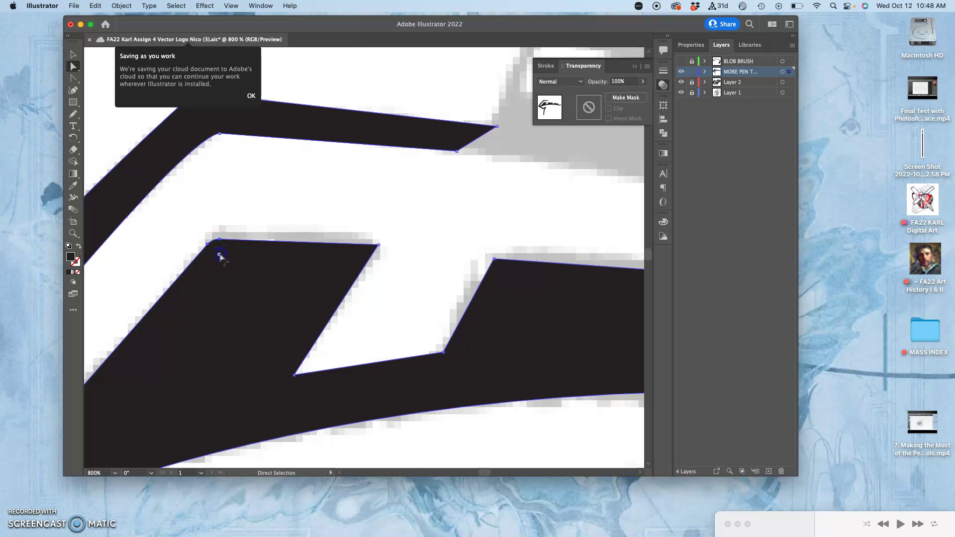
Slightly round the upper-right corner of the leftmost black block inside the brim and deselect the shape.
{"action": "left_click", "coordinate": [379, 245]}
{"action": "left_click", "coordinate": [529, 297]}
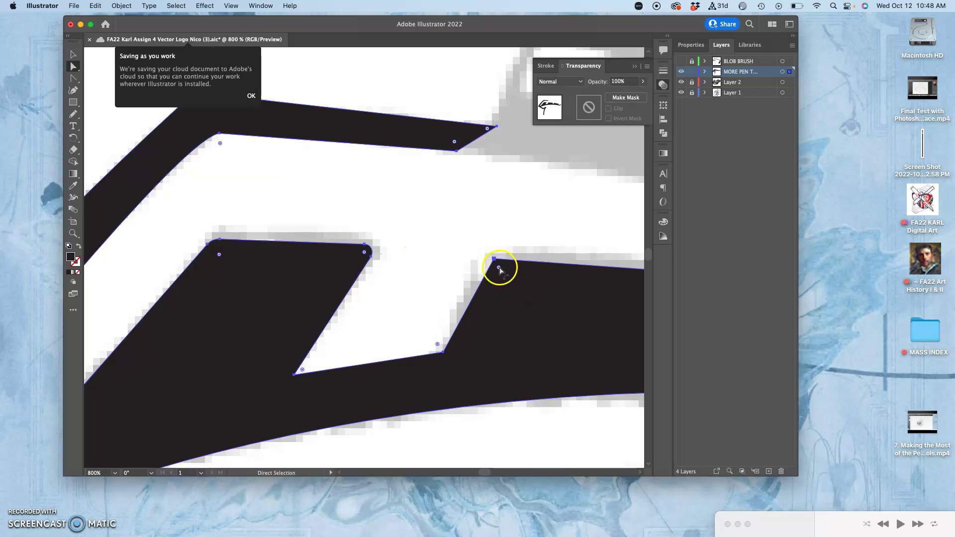
{"action": "left_click_drag", "start_coordinate": [500, 270], "coordinate": [472, 232]}
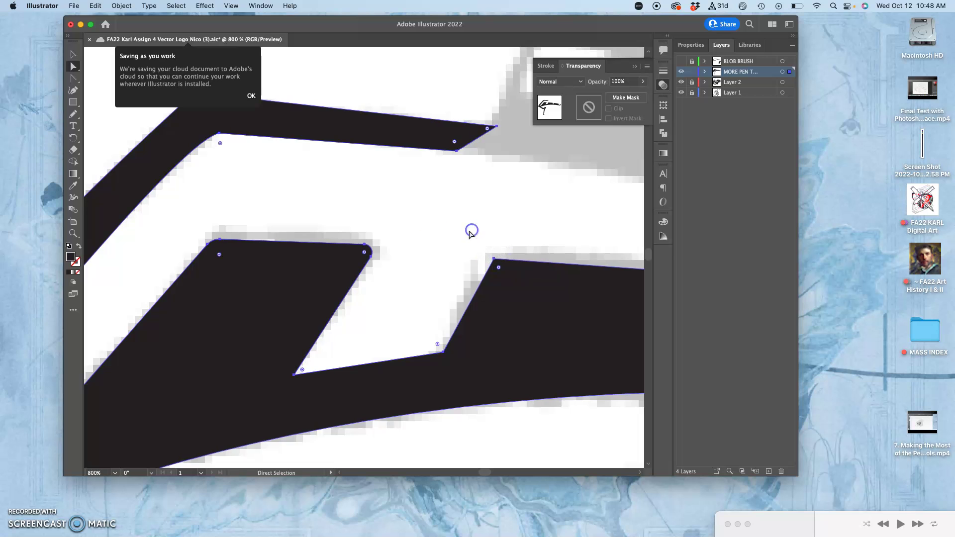
{"action": "left_click", "coordinate": [433, 240]}
{"action": "scroll", "coordinate": [434, 240], "scroll_direction": "down", "scroll_amount": 5}
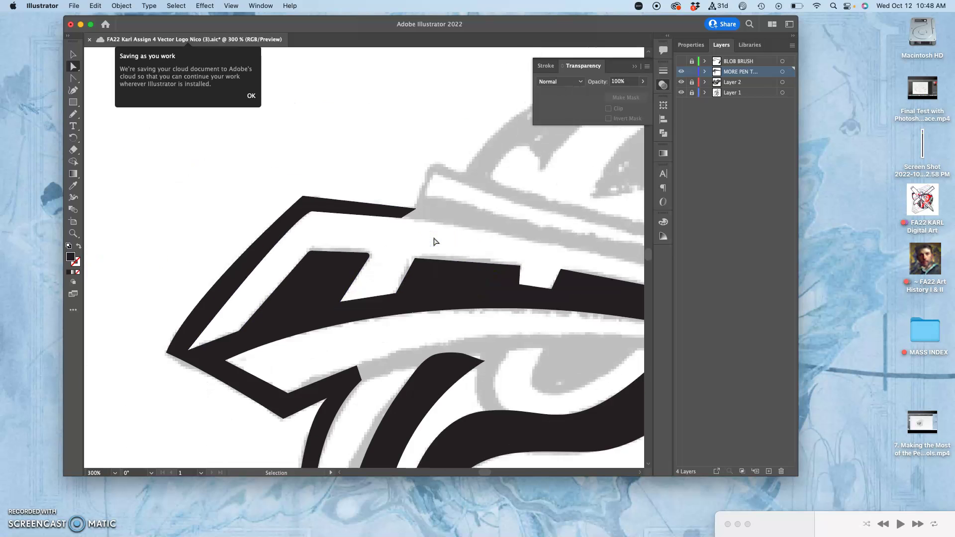
{"action": "left_click", "coordinate": [417, 262]}
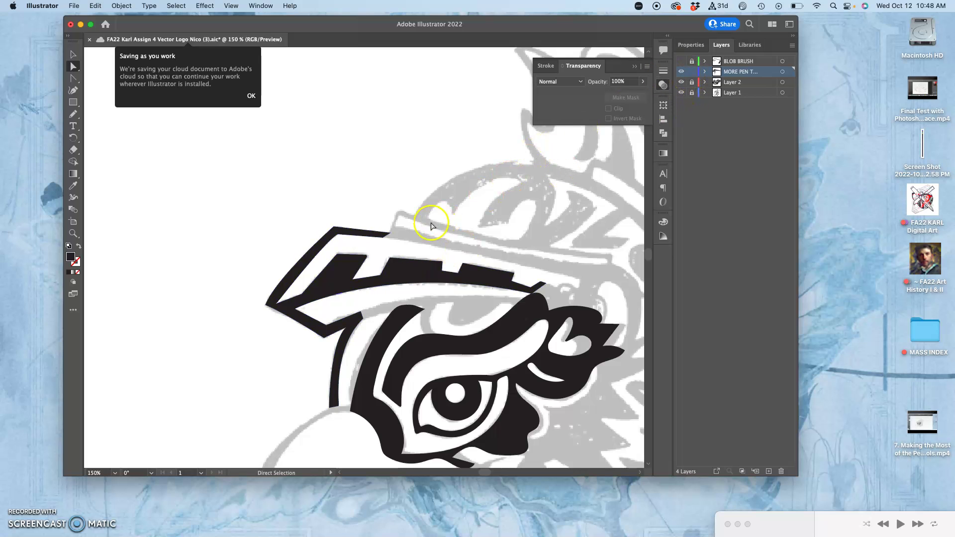
Hide the Layer 1 template and slightly round the upper-left corner of the middle black block inside the brim.
{"action": "left_click", "coordinate": [680, 92]}
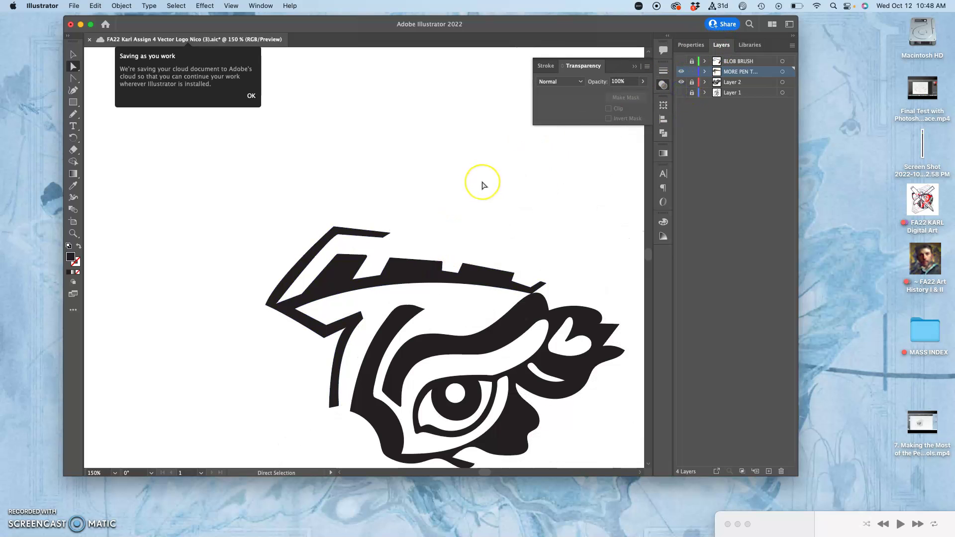
{"action": "key", "text": "super+equal"}
{"action": "key", "text": "super+equal"}
{"action": "key", "text": "super+equal"}
{"action": "key", "text": "super+equal"}
{"action": "key", "text": "super+equal"}
{"action": "key", "text": "super+equal"}
{"action": "key", "text": "super+equal"}
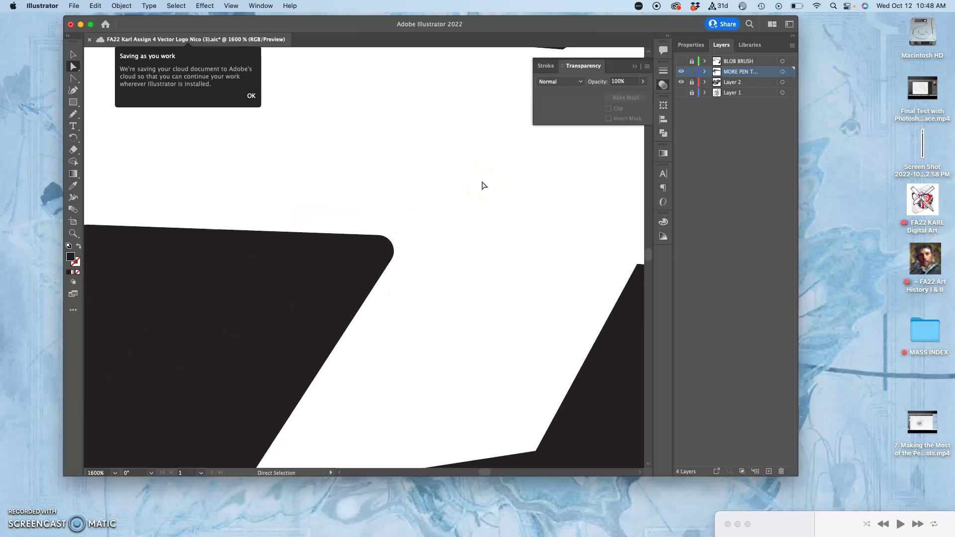
{"action": "scroll", "coordinate": [482, 186], "scroll_direction": "right", "scroll_amount": 5}
{"action": "scroll", "coordinate": [482, 185], "scroll_direction": "down", "scroll_amount": 2}
{"action": "left_click", "coordinate": [519, 208]}
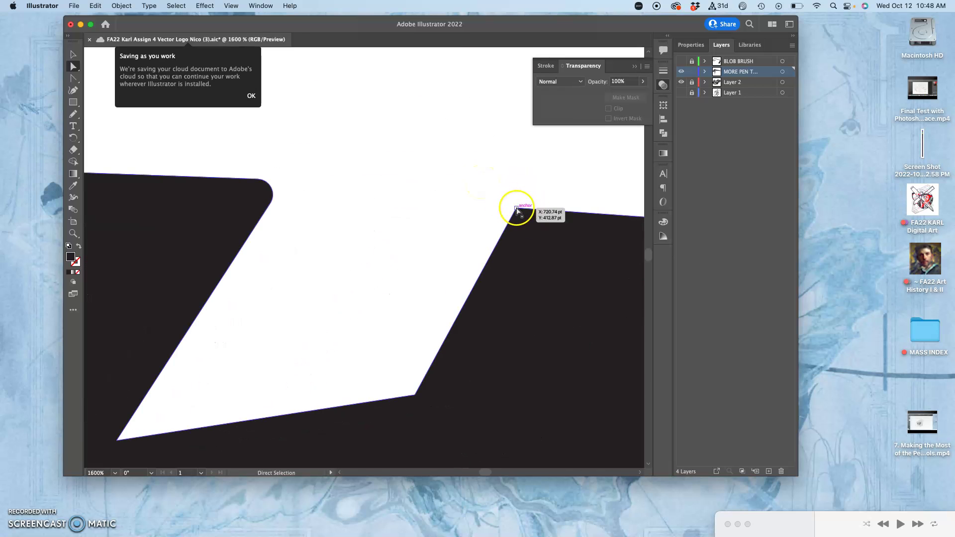
{"action": "left_click_drag", "start_coordinate": [520, 217], "coordinate": [533, 235]}
Slightly round the middle block's upper-right corner and the rightmost block's upper-left corner inside the brim.
{"action": "scroll", "coordinate": [543, 255], "scroll_direction": "right", "scroll_amount": 10}
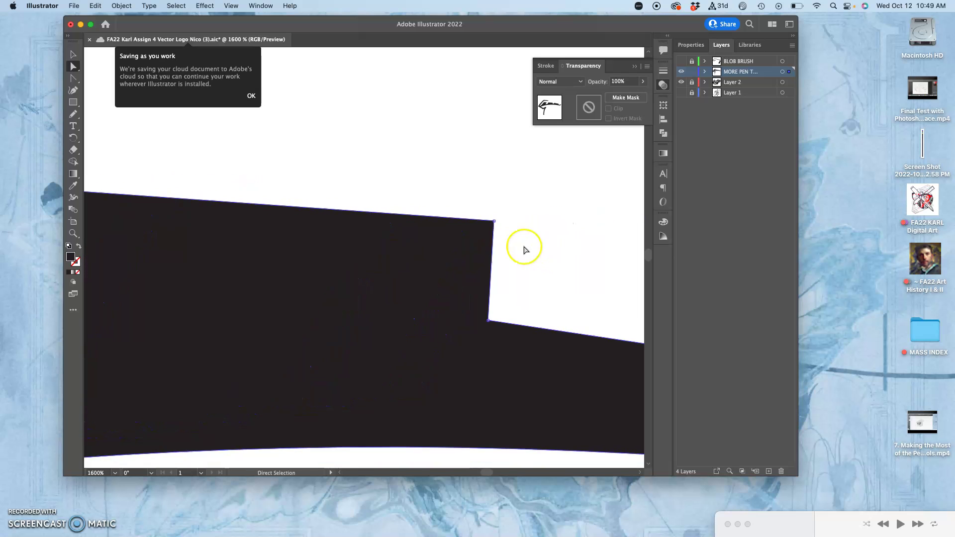
{"action": "left_click", "coordinate": [494, 221]}
{"action": "left_click_drag", "start_coordinate": [486, 229], "coordinate": [469, 242]}
{"action": "scroll", "coordinate": [562, 241], "scroll_direction": "right", "scroll_amount": 5}
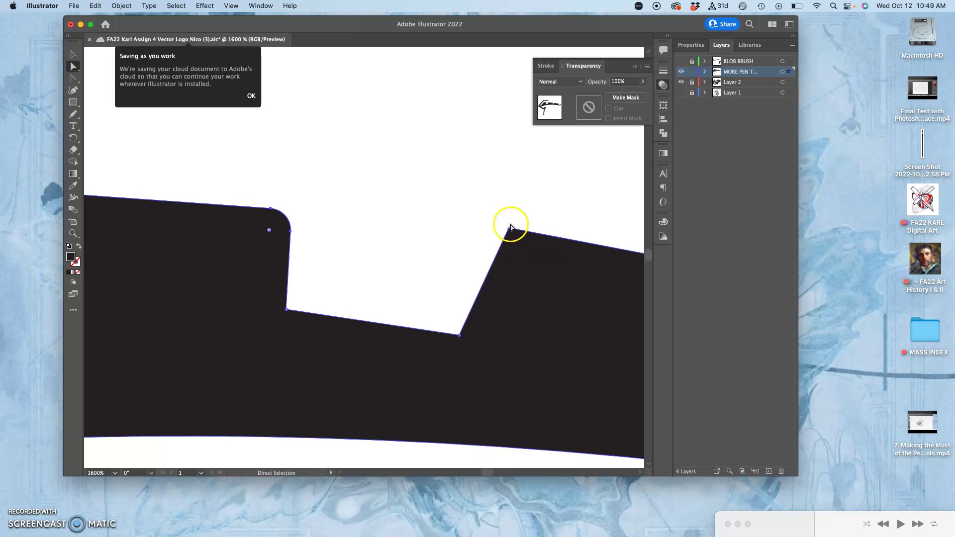
{"action": "left_click", "coordinate": [510, 229]}
{"action": "left_click_drag", "start_coordinate": [514, 239], "coordinate": [503, 271]}
Round the upper-right corner of the rightmost black block to a radius of about 3.34 pt.
{"action": "scroll", "coordinate": [527, 296], "scroll_direction": "right", "scroll_amount": 9}
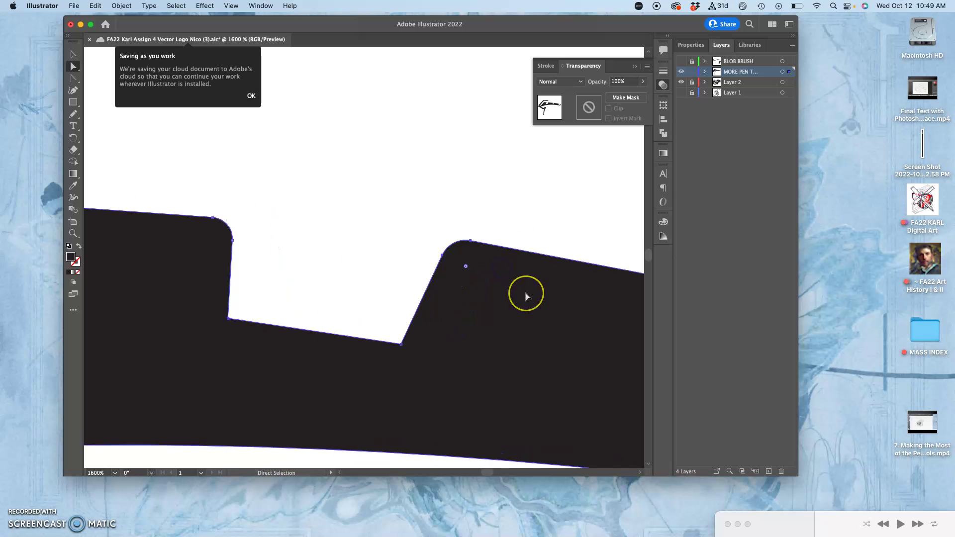
{"action": "scroll", "coordinate": [526, 297], "scroll_direction": "right", "scroll_amount": 5}
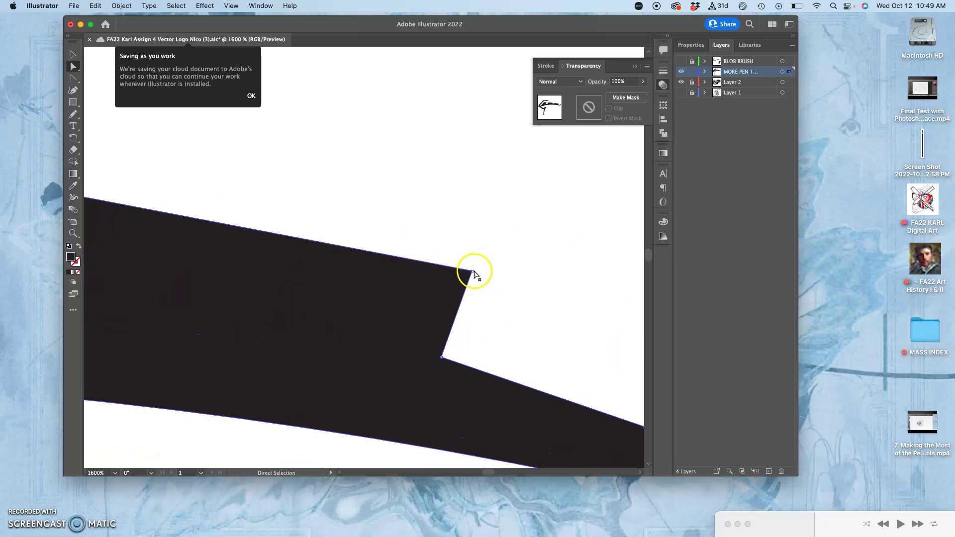
{"action": "left_click_drag", "start_coordinate": [473, 271], "coordinate": [445, 297]}
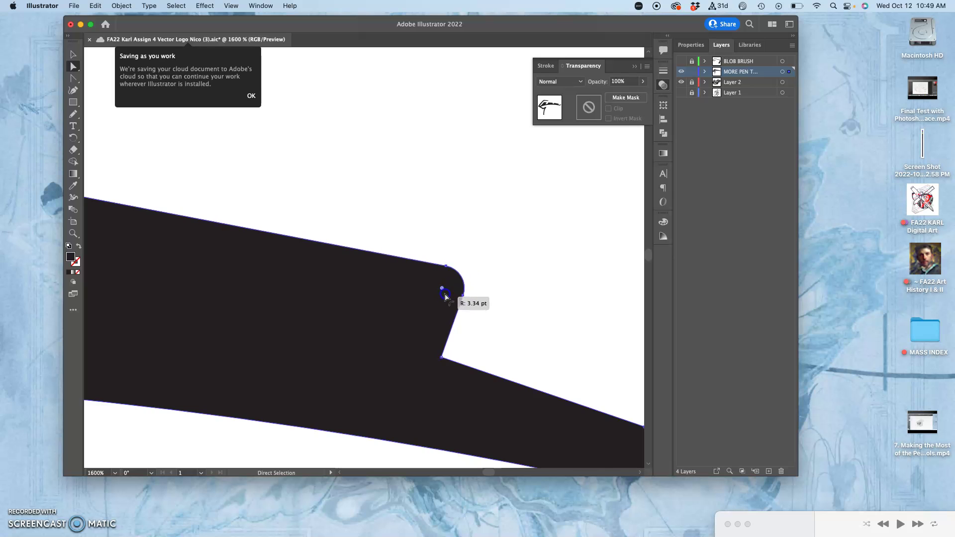
Show the BLOB BRUSH layer over the whole drawing and lock the layer holding the pen-traced brim.
{"action": "scroll", "coordinate": [556, 324], "scroll_direction": "right", "scroll_amount": 8}
{"action": "scroll", "coordinate": [556, 325], "scroll_direction": "down", "scroll_amount": 3}
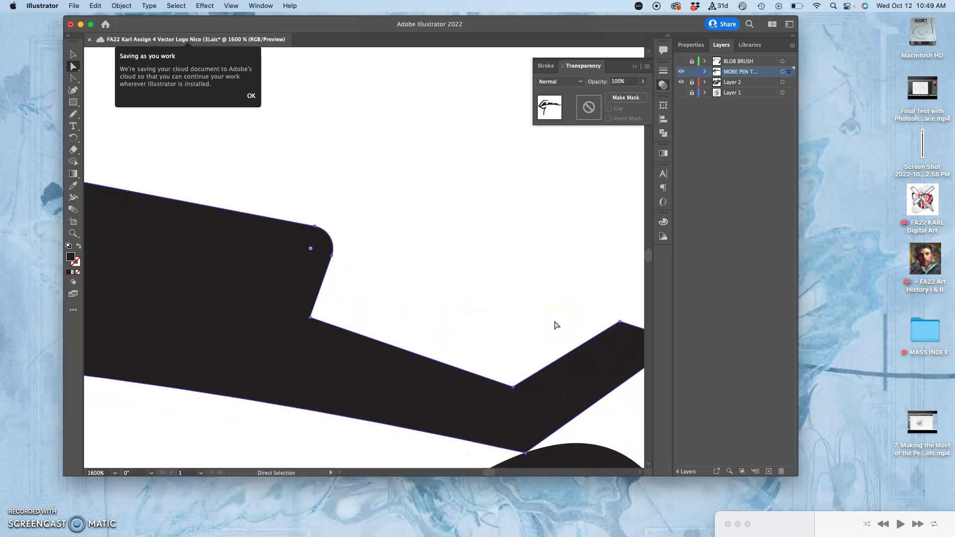
{"action": "key", "text": "super+minus"}
{"action": "key", "text": "super+minus"}
{"action": "key", "text": "super+minus"}
{"action": "key", "text": "super+minus"}
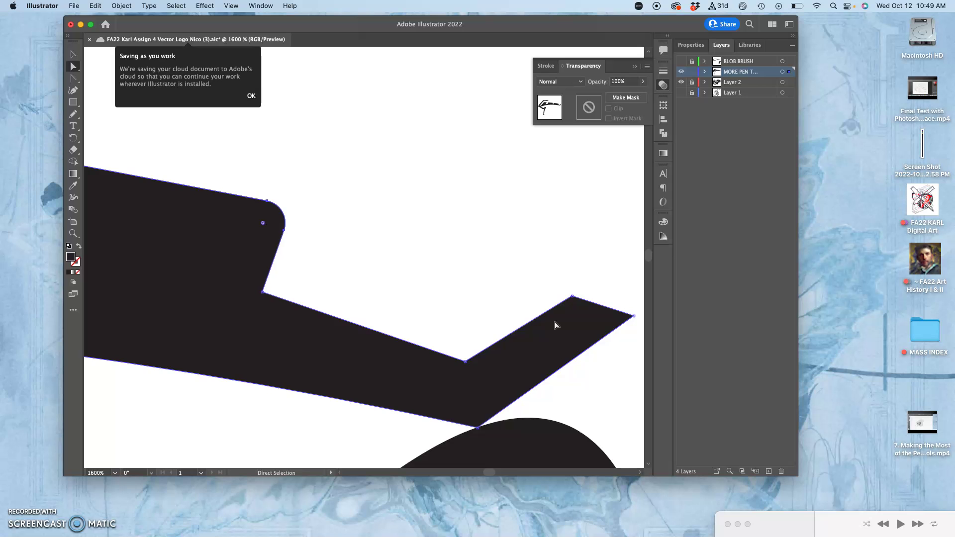
{"action": "key", "text": "super+minus"}
{"action": "key", "text": "super+minus"}
{"action": "key", "text": "super+minus"}
{"action": "key", "text": "super+minus"}
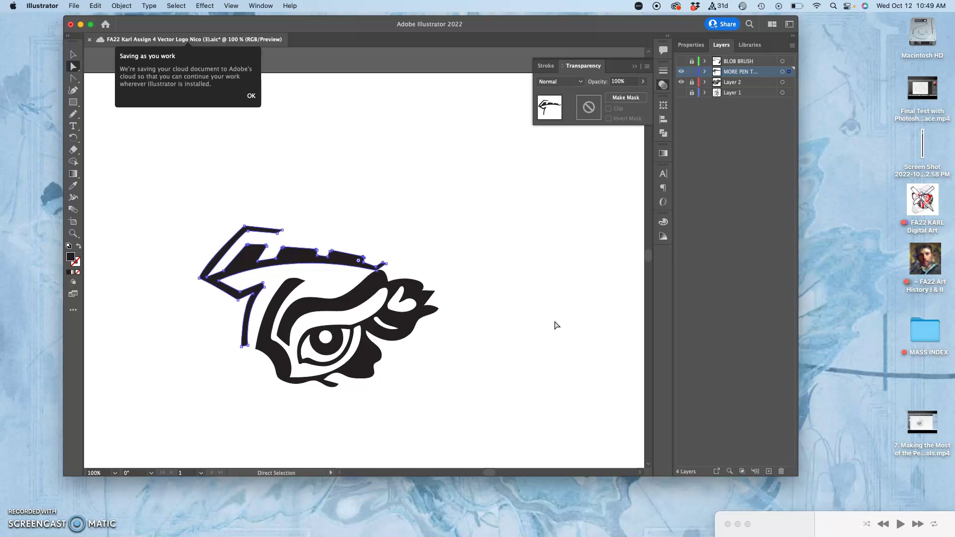
{"action": "scroll", "coordinate": [555, 325], "scroll_direction": "left", "scroll_amount": 2}
{"action": "scroll", "coordinate": [556, 324], "scroll_direction": "down", "scroll_amount": 1}
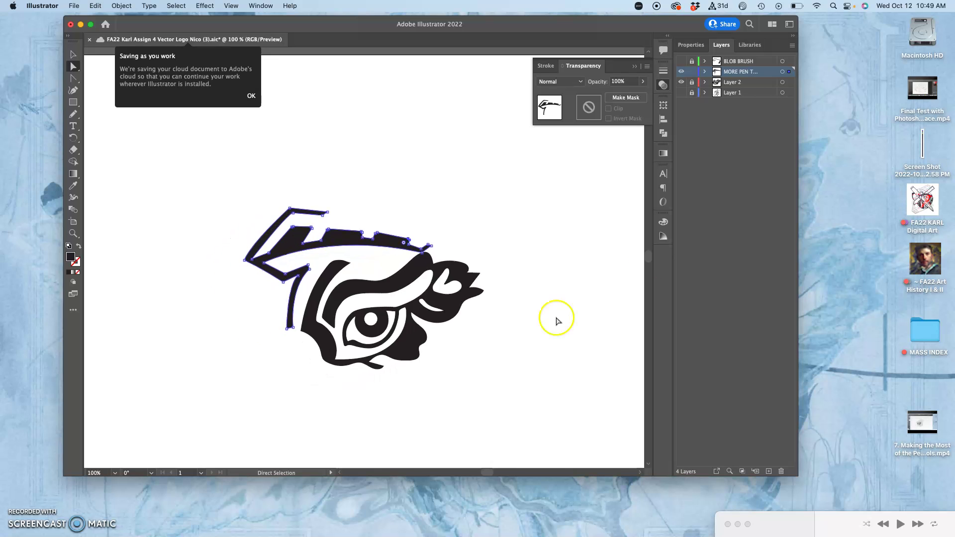
{"action": "left_click", "coordinate": [682, 62]}
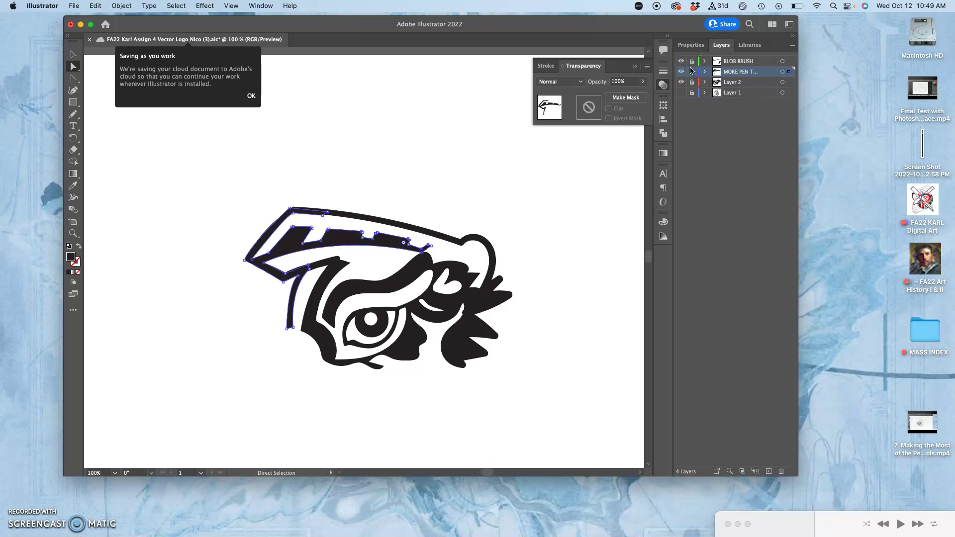
{"action": "left_click", "coordinate": [691, 72]}
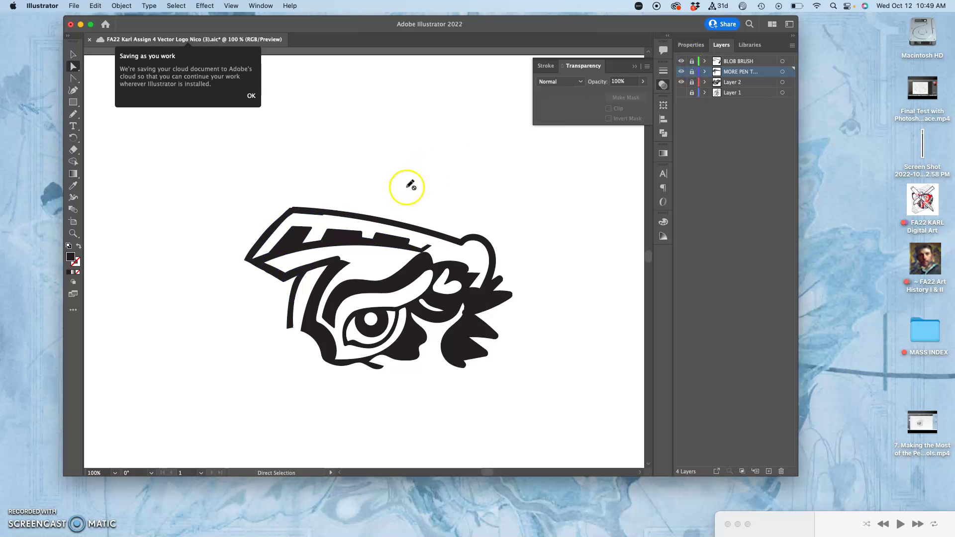
Compare the brim up close with the BLOB BRUSH layer toggled on and off, leaving that layer hidden.
{"action": "key", "text": "super+equal"}
{"action": "key", "text": "super+equal"}
{"action": "key", "text": "super+equal"}
{"action": "key", "text": "super+equal"}
{"action": "key", "text": "super+equal"}
{"action": "scroll", "coordinate": [414, 185], "scroll_direction": "left", "scroll_amount": 8}
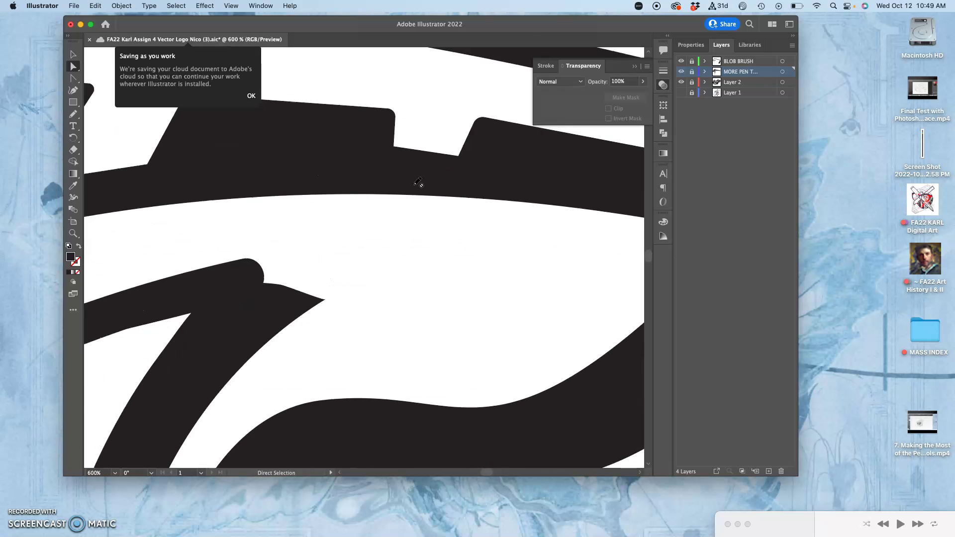
{"action": "scroll", "coordinate": [415, 185], "scroll_direction": "up", "scroll_amount": 5}
{"action": "scroll", "coordinate": [414, 185], "scroll_direction": "left", "scroll_amount": 6}
{"action": "scroll", "coordinate": [414, 185], "scroll_direction": "up", "scroll_amount": 2}
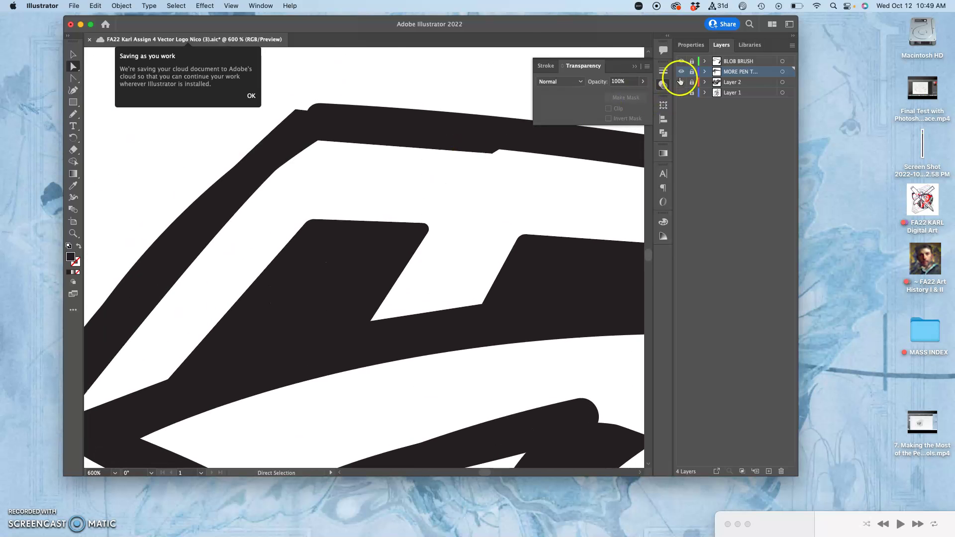
{"action": "left_click", "coordinate": [681, 62]}
{"action": "left_click", "coordinate": [681, 62]}
{"action": "left_click", "coordinate": [681, 61]}
{"action": "left_click", "coordinate": [681, 62]}
{"action": "left_click", "coordinate": [680, 61]}
{"action": "left_click", "coordinate": [680, 62]}
{"action": "left_click", "coordinate": [681, 61]}
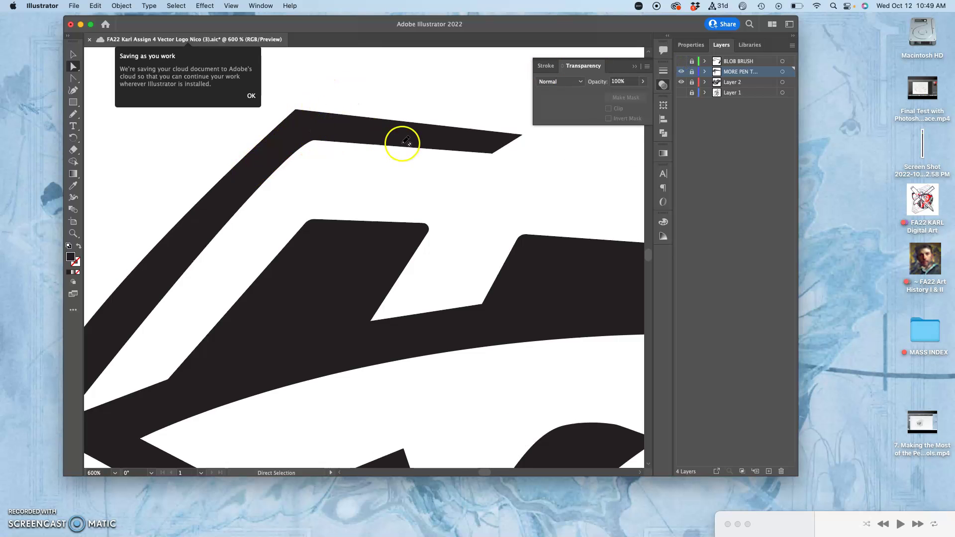
Show the Layer 1 template again and examine the traced shapes from the brim down to the beak.
{"action": "scroll", "coordinate": [402, 143], "scroll_direction": "down", "scroll_amount": 5}
{"action": "scroll", "coordinate": [313, 258], "scroll_direction": "right", "scroll_amount": 4}
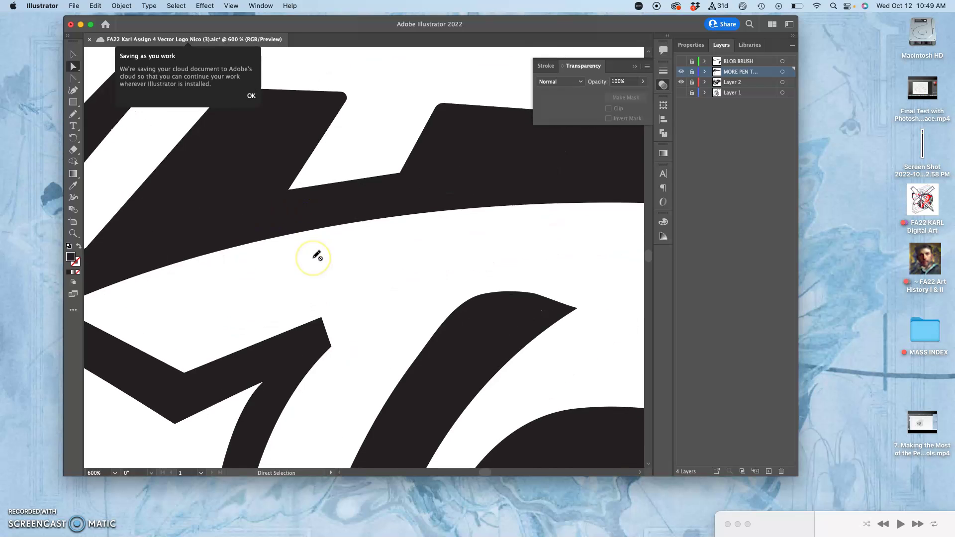
{"action": "scroll", "coordinate": [317, 255], "scroll_direction": "right", "scroll_amount": 4}
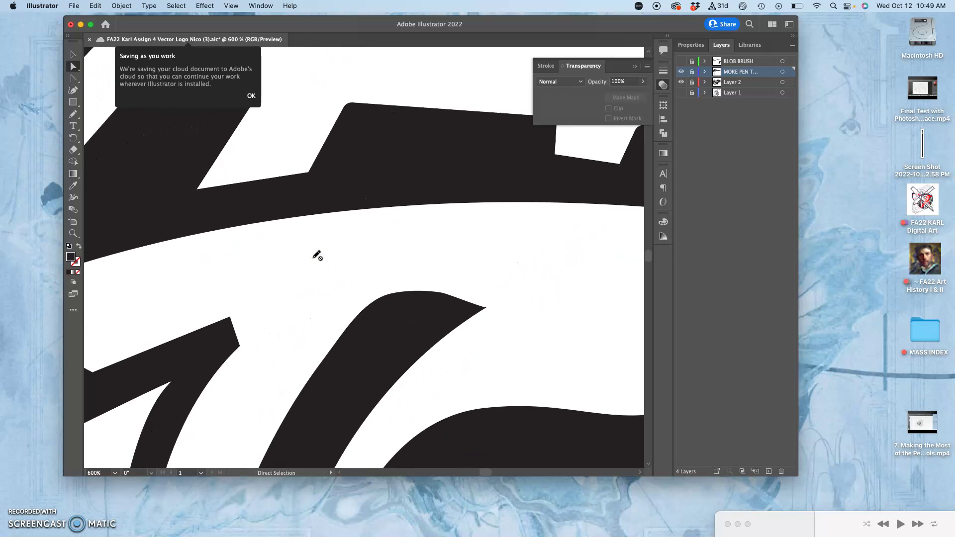
{"action": "key", "text": "super+1"}
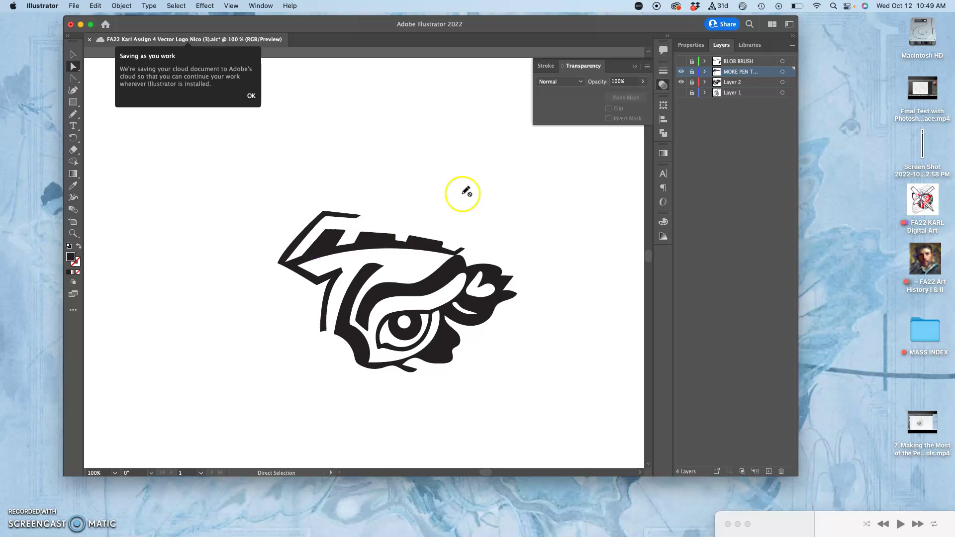
{"action": "left_click", "coordinate": [681, 93]}
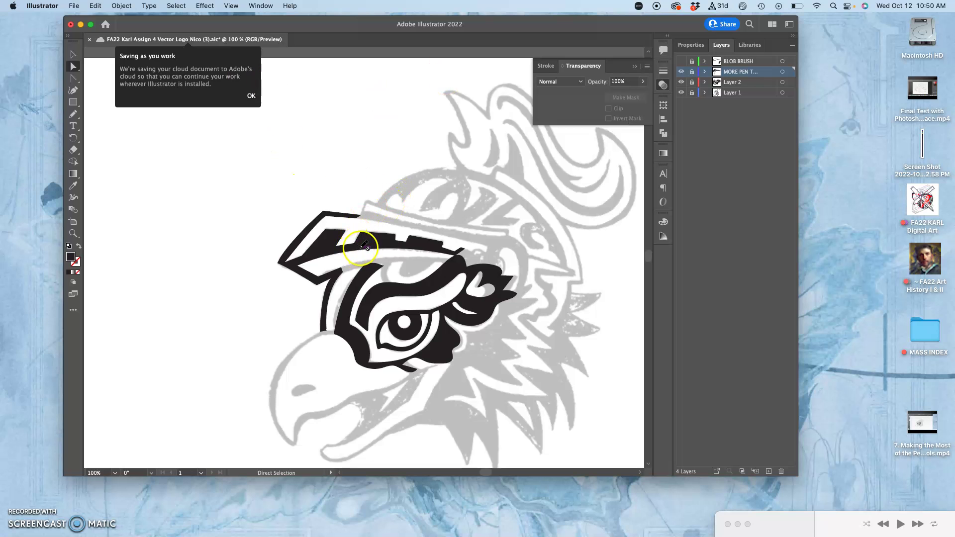
{"action": "key", "text": "super+plus"}
{"action": "key", "text": "super+plus"}
{"action": "key", "text": "super+plus"}
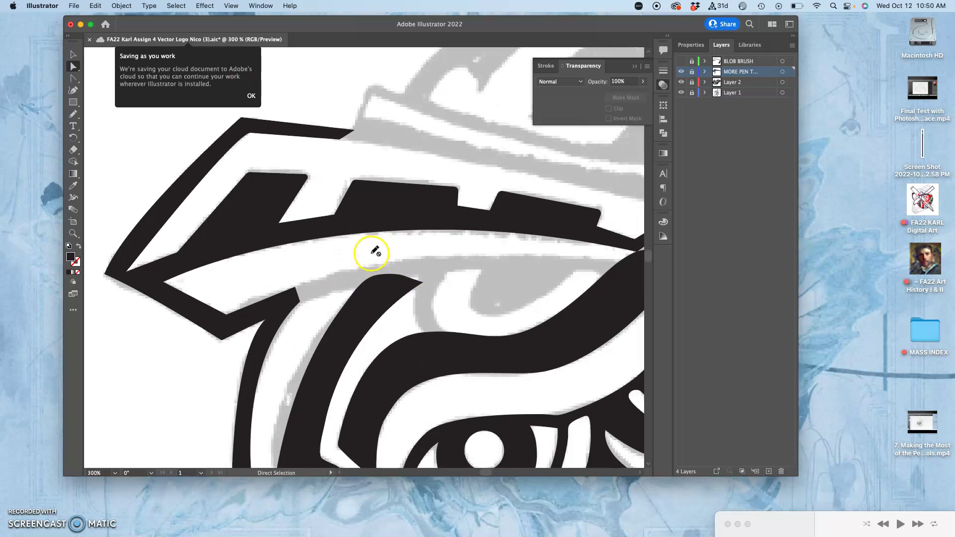
{"action": "left_click_drag", "start_coordinate": [349, 262], "coordinate": [471, 67]}
{"action": "left_click_drag", "start_coordinate": [376, 226], "coordinate": [302, 344]}
{"action": "left_click_drag", "start_coordinate": [324, 299], "coordinate": [328, 271]}
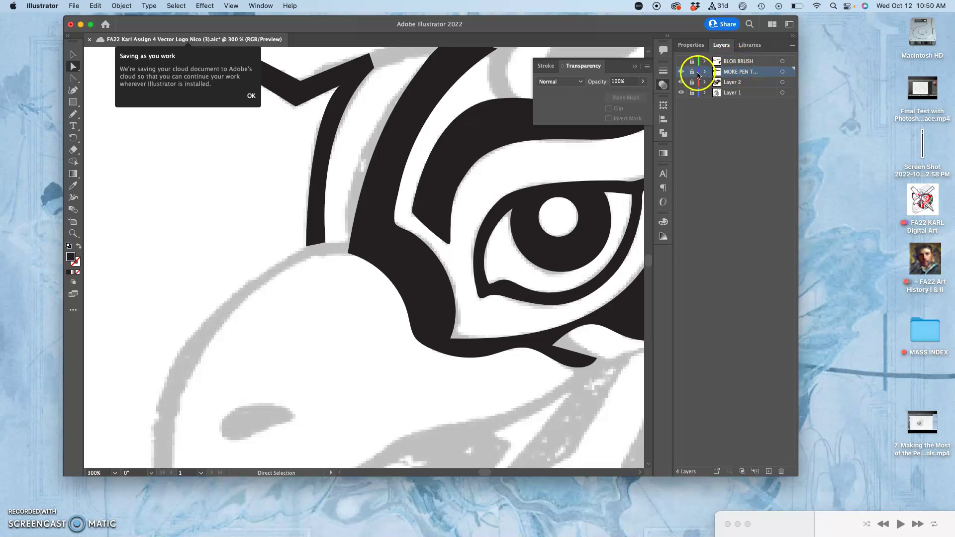
Add a new layer above BLOB BRUSH and unlock Layer 2 for editing.
{"action": "left_click", "coordinate": [726, 60]}
{"action": "left_click", "coordinate": [768, 471]}
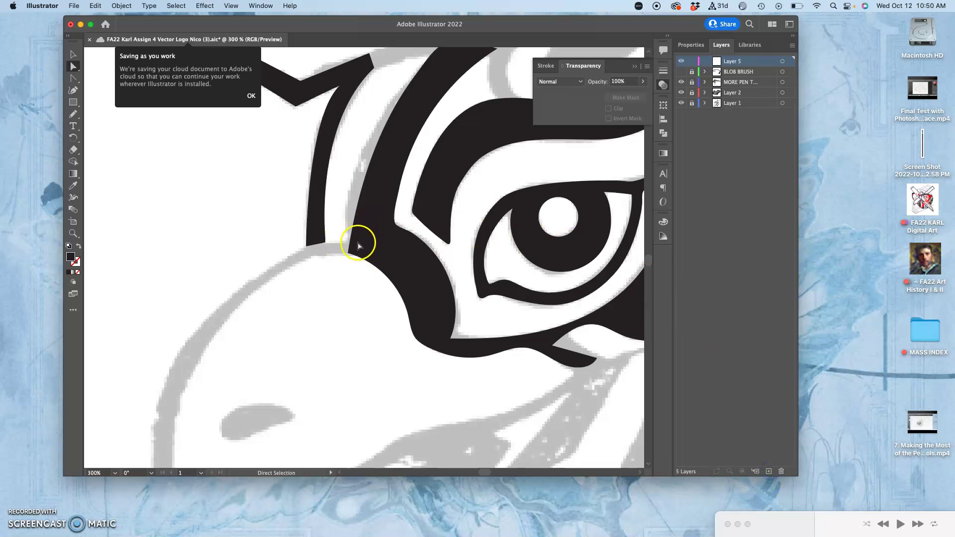
{"action": "left_click", "coordinate": [681, 93]}
{"action": "left_click", "coordinate": [682, 93]}
{"action": "left_click", "coordinate": [692, 93]}
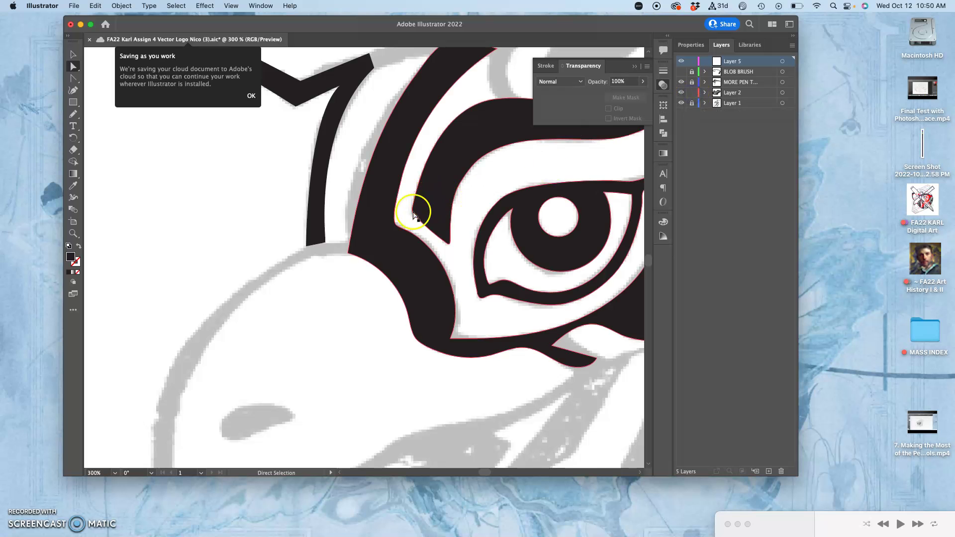
Select the black face shape and redraw the outer edge of its front stripe with the Pencil tool to cover the template.
{"action": "left_click", "coordinate": [376, 221]}
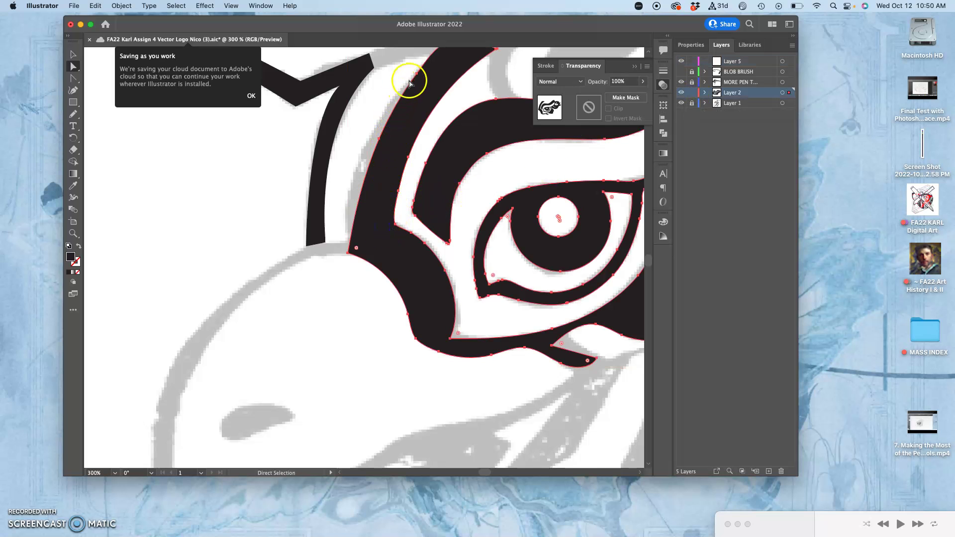
{"action": "left_click", "coordinate": [73, 114]}
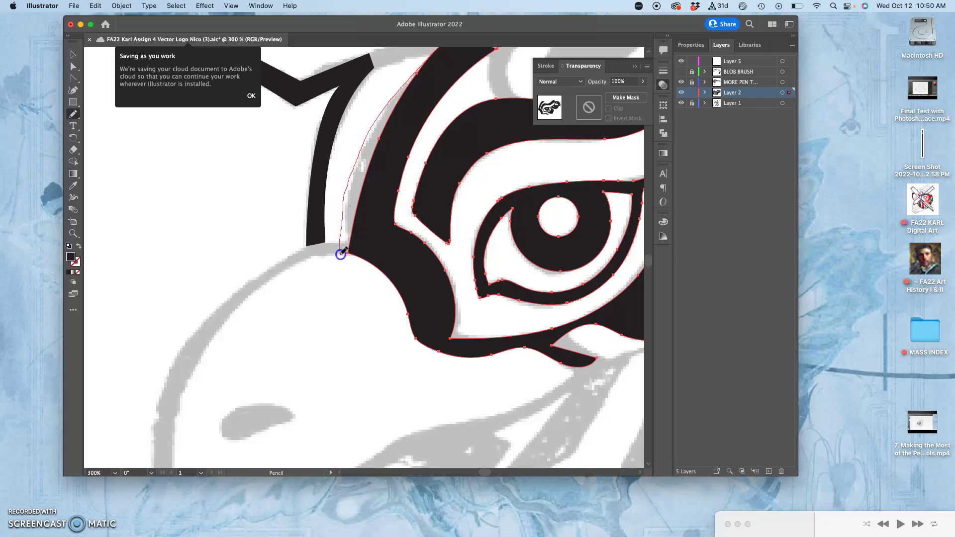
{"action": "left_click_drag", "start_coordinate": [352, 253], "coordinate": [352, 254]}
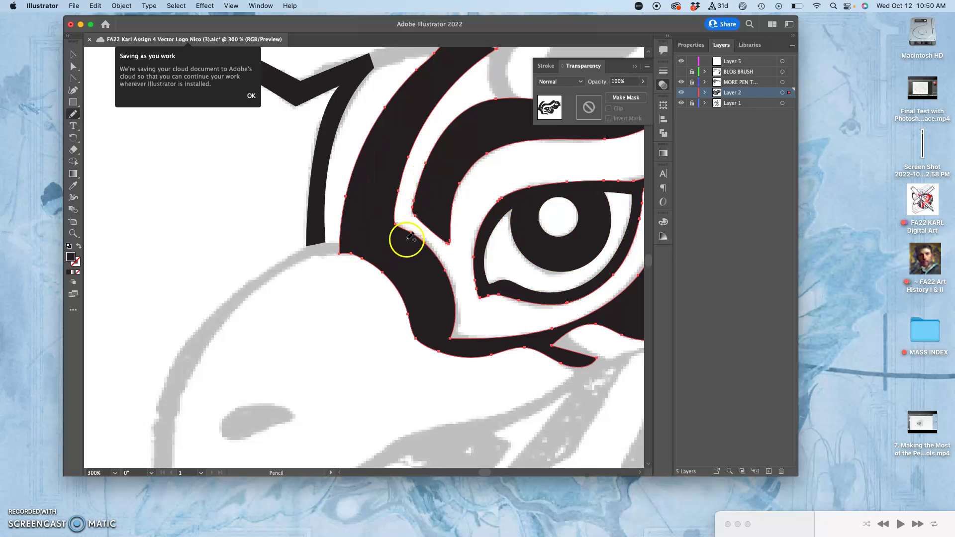
Extend the face shape with the Pencil tool along the upper beak outline, following the template down the beak's front.
{"action": "scroll", "coordinate": [400, 229], "scroll_direction": "down", "scroll_amount": 5}
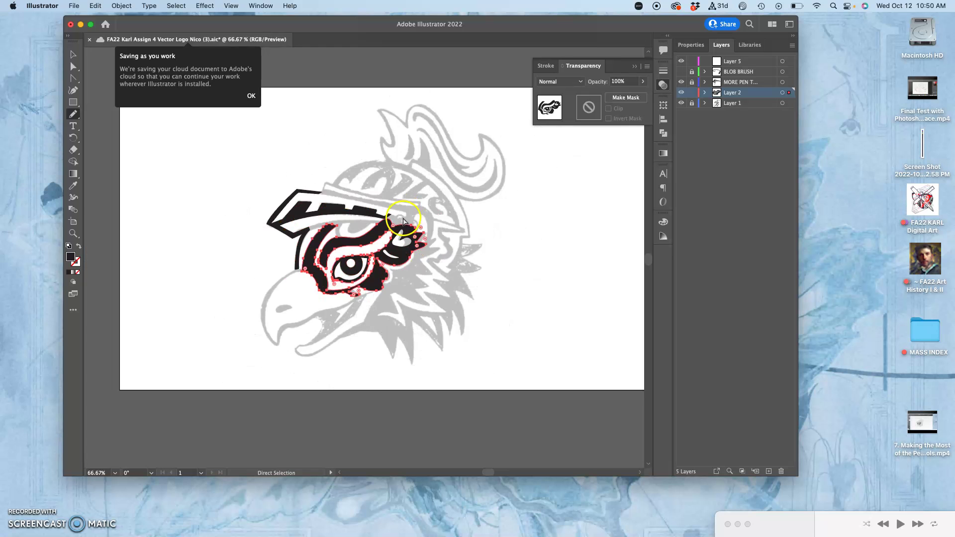
{"action": "scroll", "coordinate": [404, 221], "scroll_direction": "up", "scroll_amount": 3}
{"action": "key", "text": "super+plus"}
{"action": "key", "text": "super+plus"}
{"action": "left_click_drag", "start_coordinate": [289, 249], "coordinate": [507, 159]}
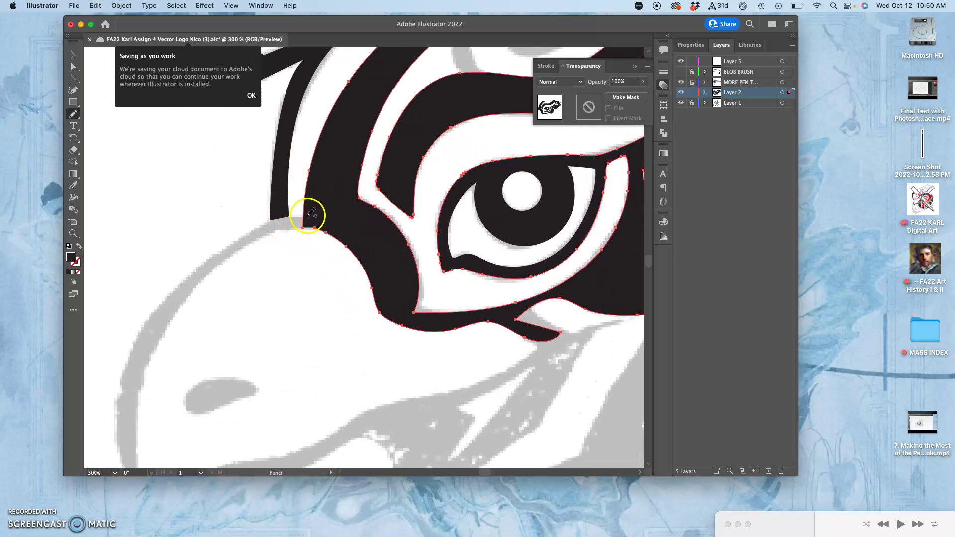
{"action": "left_click_drag", "start_coordinate": [305, 208], "coordinate": [309, 169]}
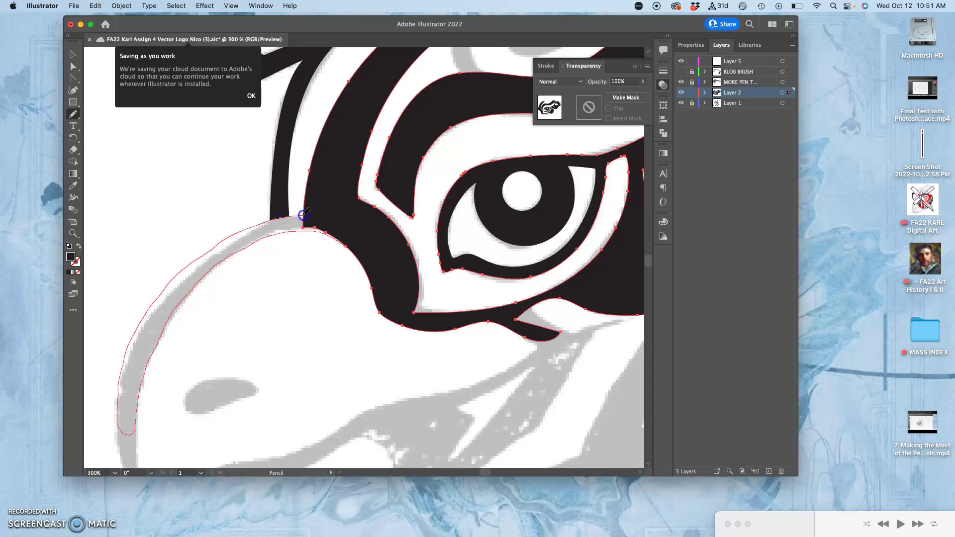
{"action": "left_click_drag", "start_coordinate": [302, 207], "coordinate": [303, 208]}
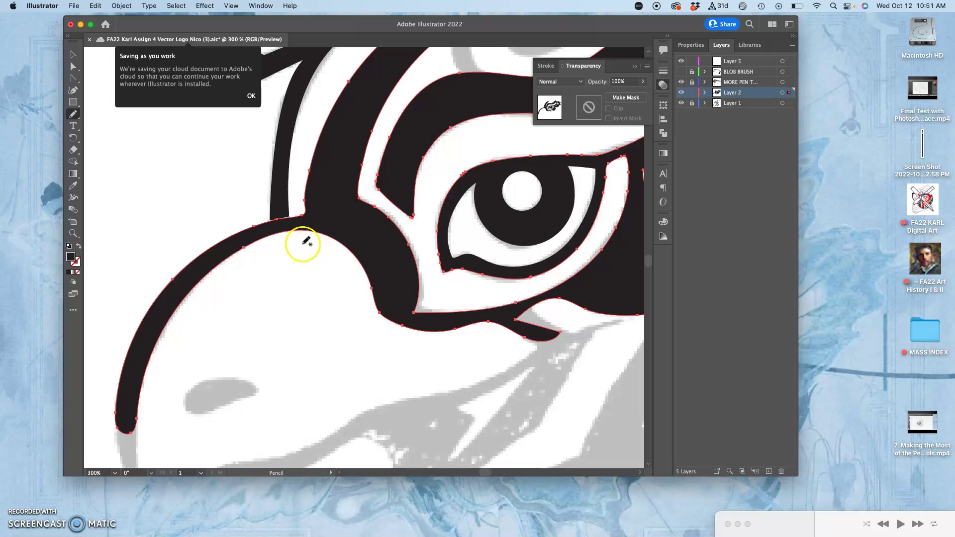
Redraw the corner where the front face stripe meets the upper beak outline with the Pencil tool, making it a sharp corner.
{"action": "key", "text": "super+minus"}
{"action": "key", "text": "super+minus"}
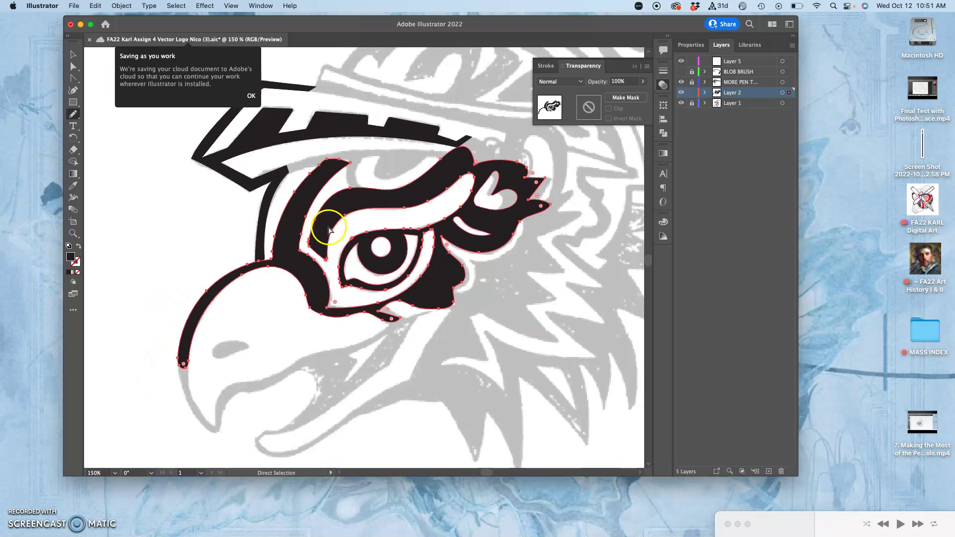
{"action": "key", "text": "super+equal"}
{"action": "key", "text": "super+equal"}
{"action": "key", "text": "super+equal"}
{"action": "key", "text": "super+equal"}
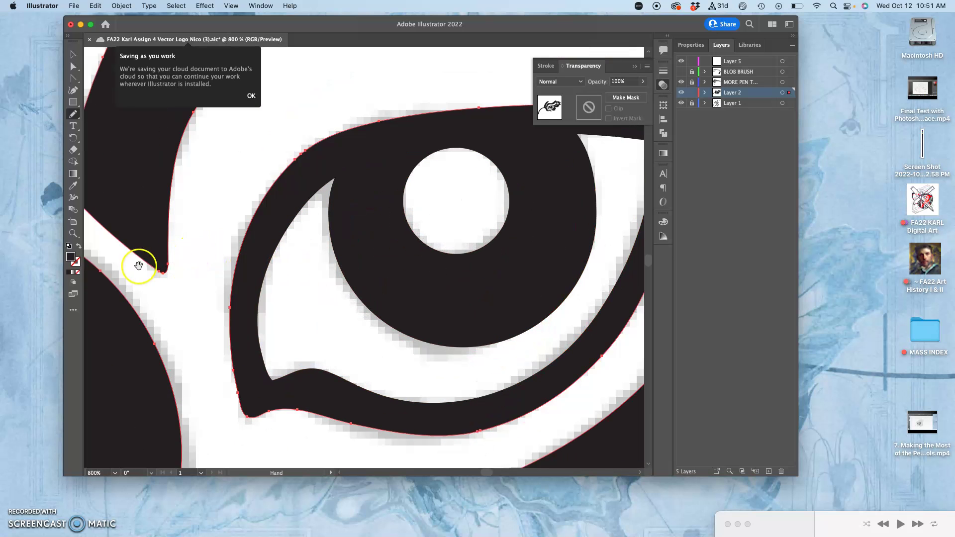
{"action": "key", "text": "super+equal"}
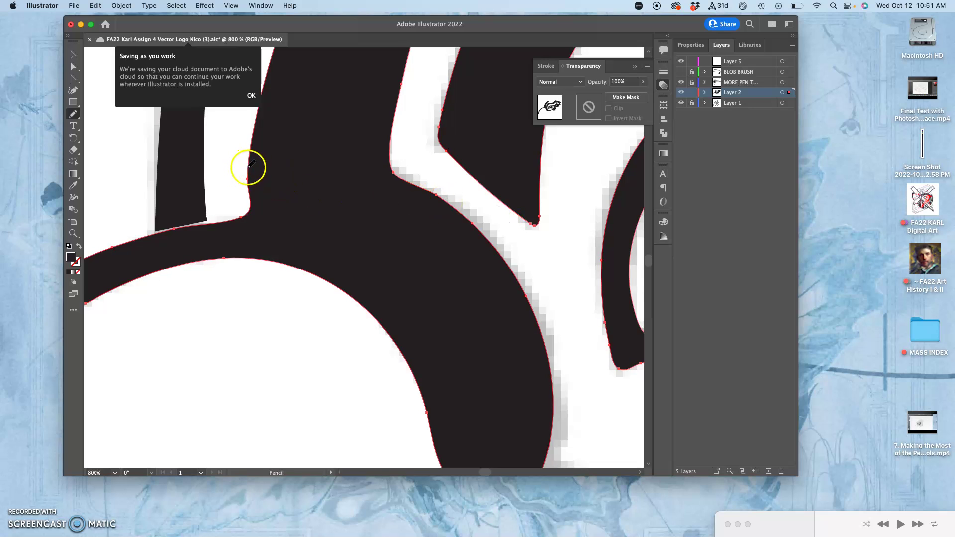
{"action": "left_click_drag", "start_coordinate": [241, 216], "coordinate": [219, 223]}
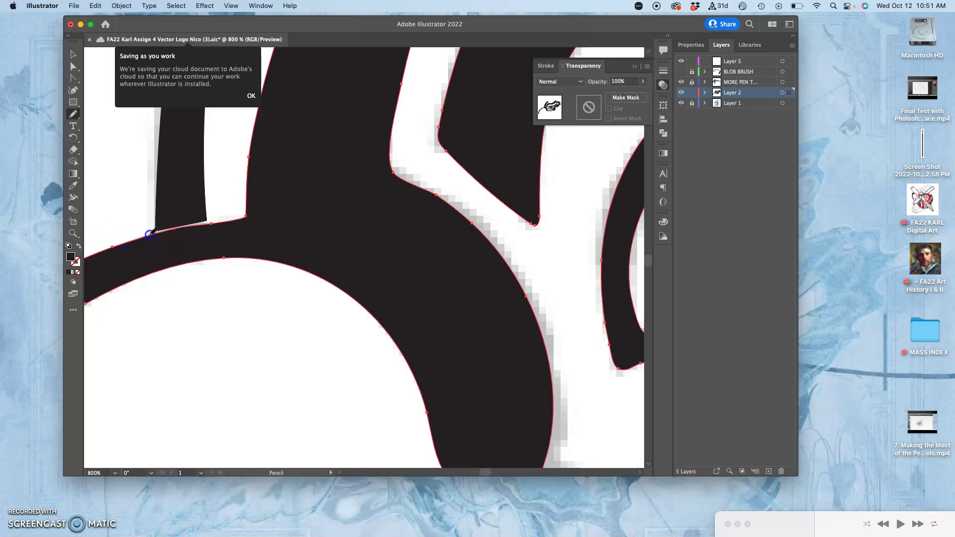
{"action": "left_click_drag", "start_coordinate": [249, 215], "coordinate": [245, 214]}
{"action": "double_click", "coordinate": [74, 115]}
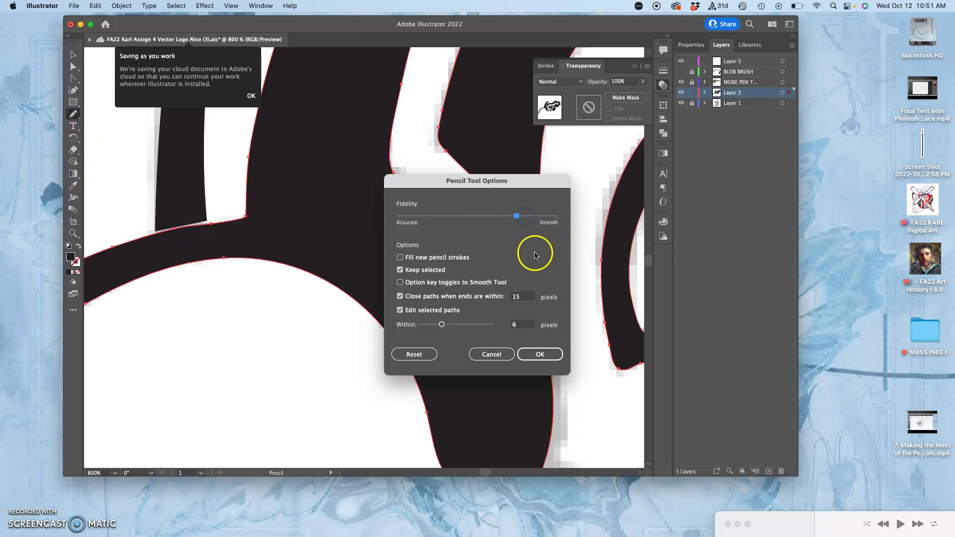
{"action": "left_click", "coordinate": [540, 353]}
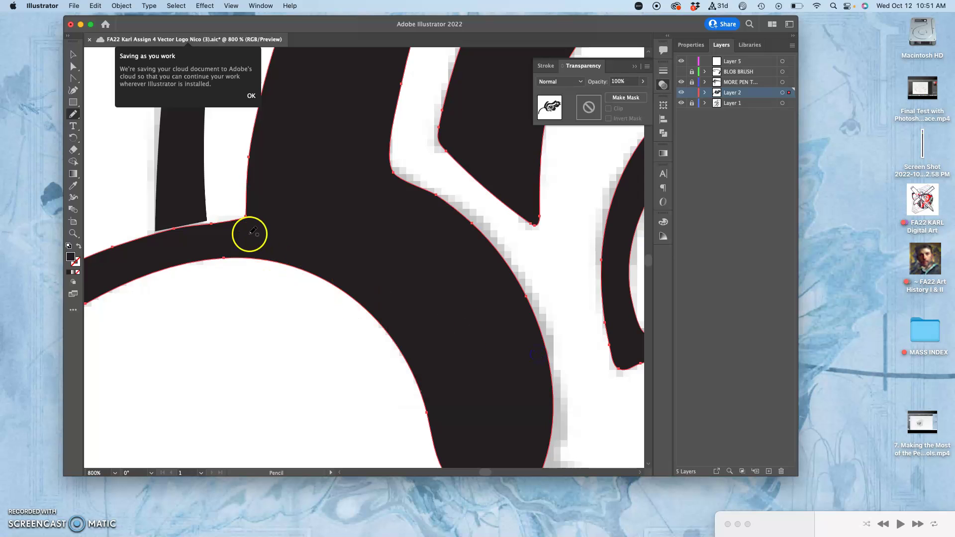
Unlock the MORE PEN T... layer and move the narrow stripe's two lower anchor points down so they overlap the beak outline.
{"action": "left_click", "coordinate": [193, 210], "text": "super"}
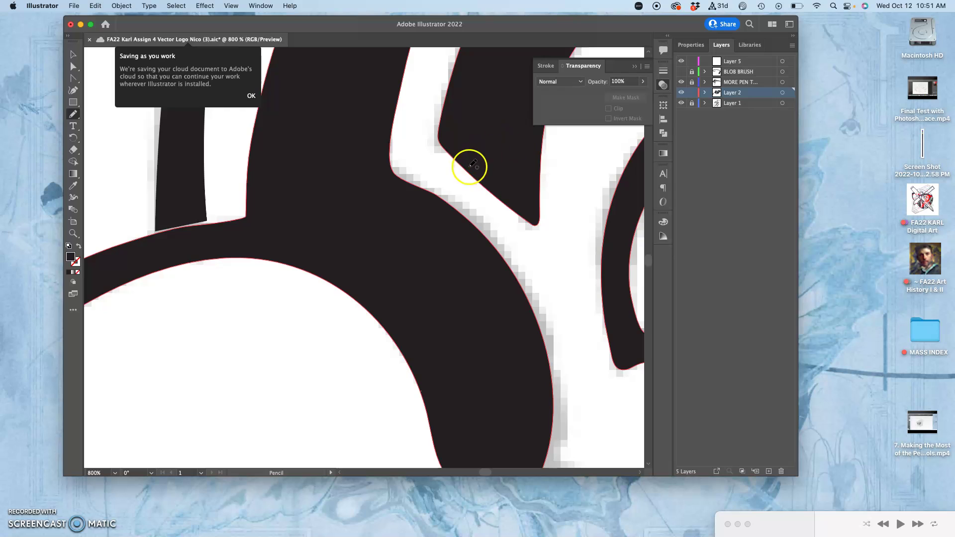
{"action": "left_click", "coordinate": [682, 73]}
{"action": "left_click", "coordinate": [682, 82]}
{"action": "left_click", "coordinate": [682, 82]}
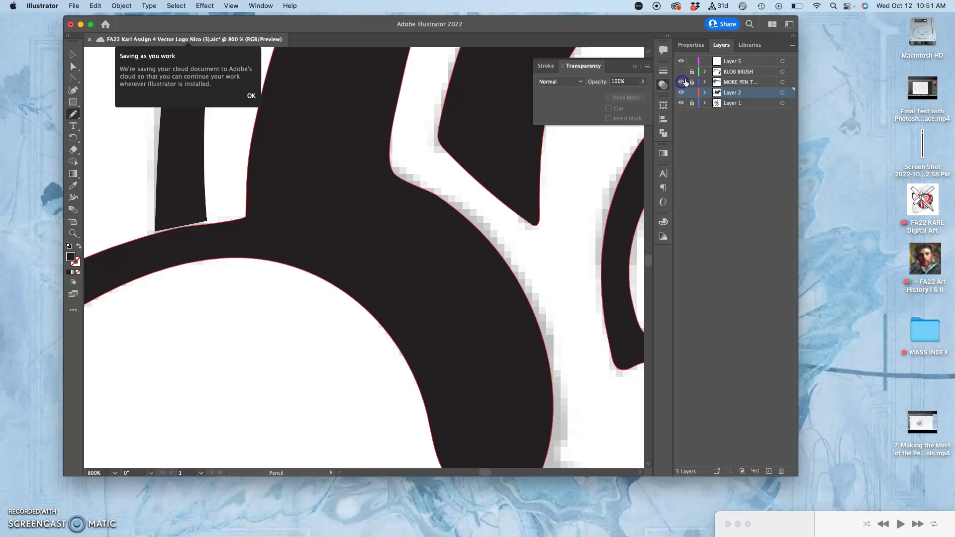
{"action": "left_click", "coordinate": [177, 203], "text": "super"}
{"action": "left_click", "coordinate": [73, 66]}
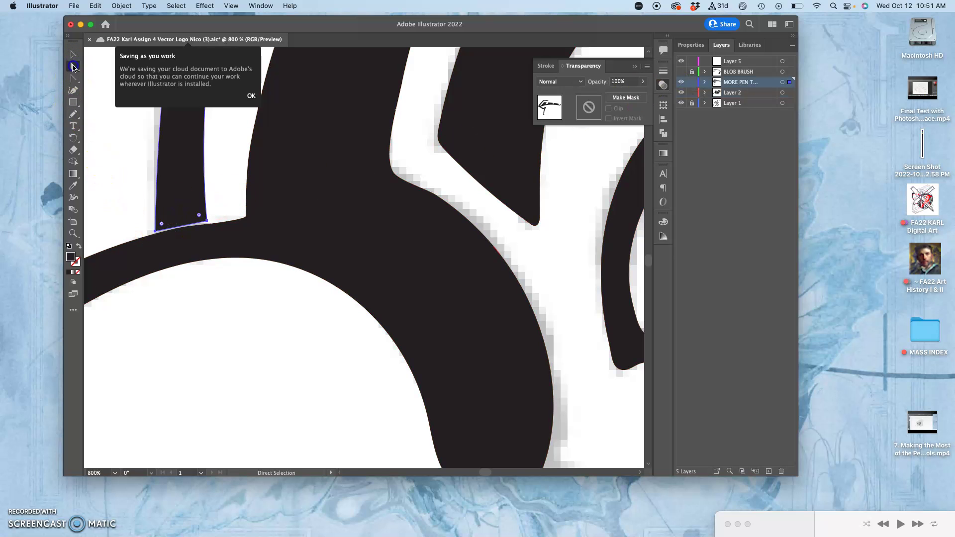
{"action": "left_click", "coordinate": [134, 175]}
{"action": "mouse_move", "coordinate": [164, 233]}
{"action": "left_mouse_down"}
{"action": "mouse_move", "coordinate": [154, 226]}
{"action": "mouse_move", "coordinate": [157, 238]}
{"action": "left_mouse_up"}
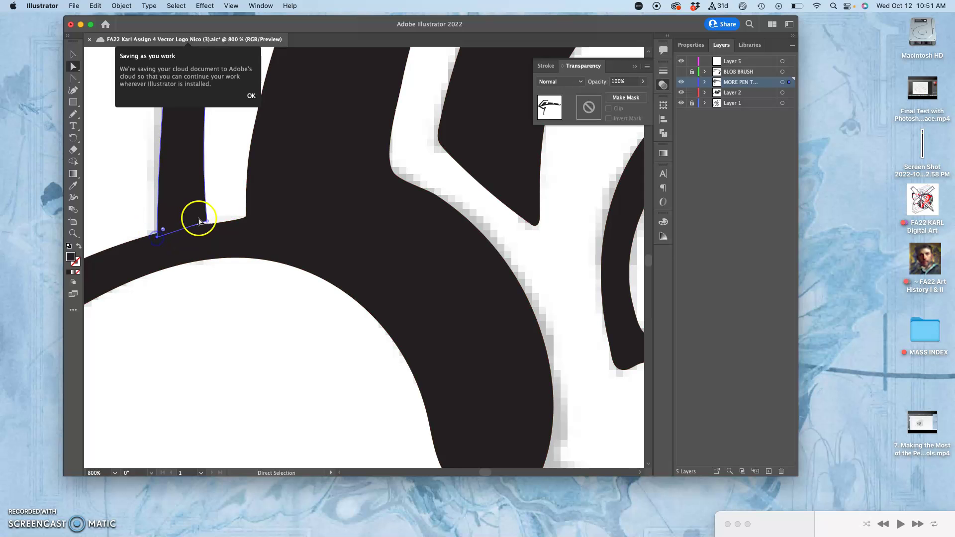
{"action": "left_click_drag", "start_coordinate": [207, 221], "coordinate": [205, 228]}
Add the face shape to the selected stripe and merge them into one shape with Pathfinder Unite.
{"action": "left_click", "coordinate": [213, 251]}
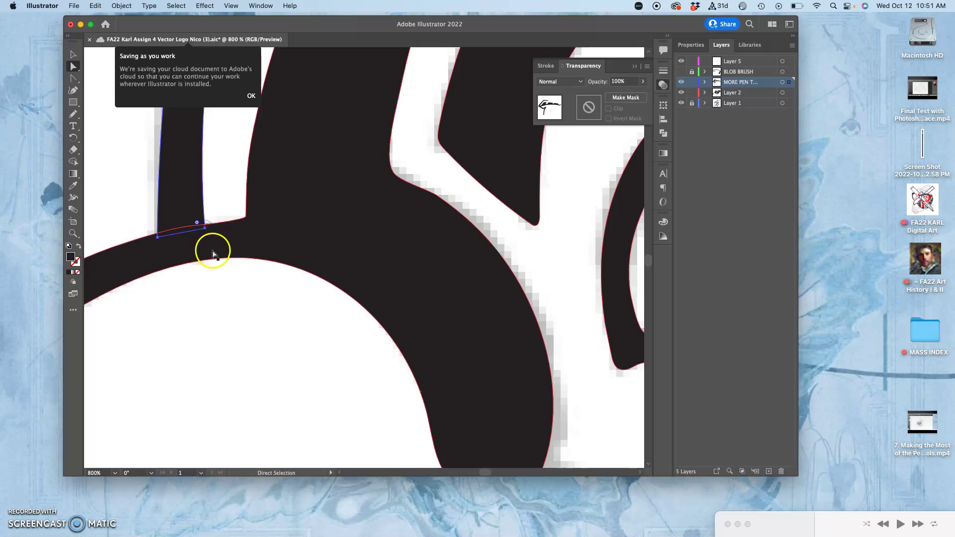
{"action": "left_click", "coordinate": [254, 241]}
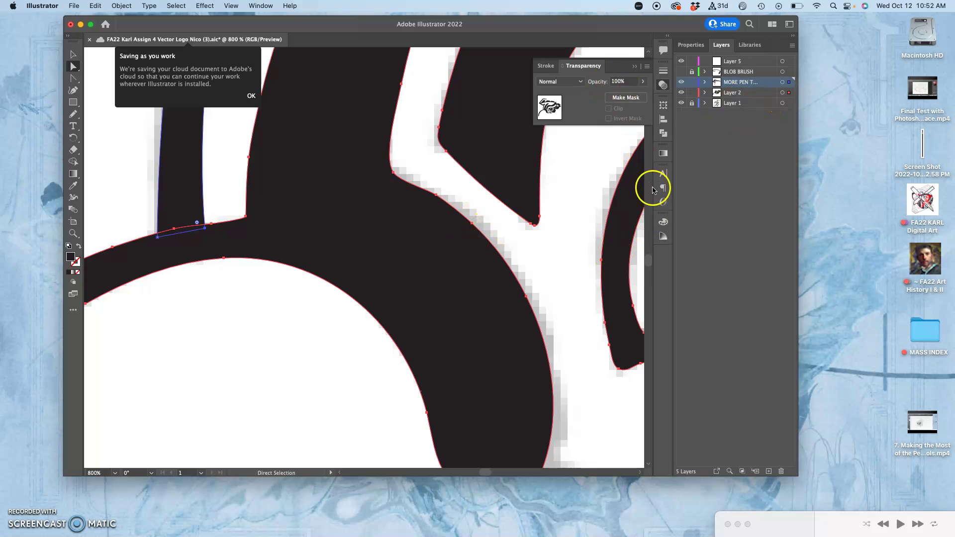
{"action": "left_click", "coordinate": [663, 134]}
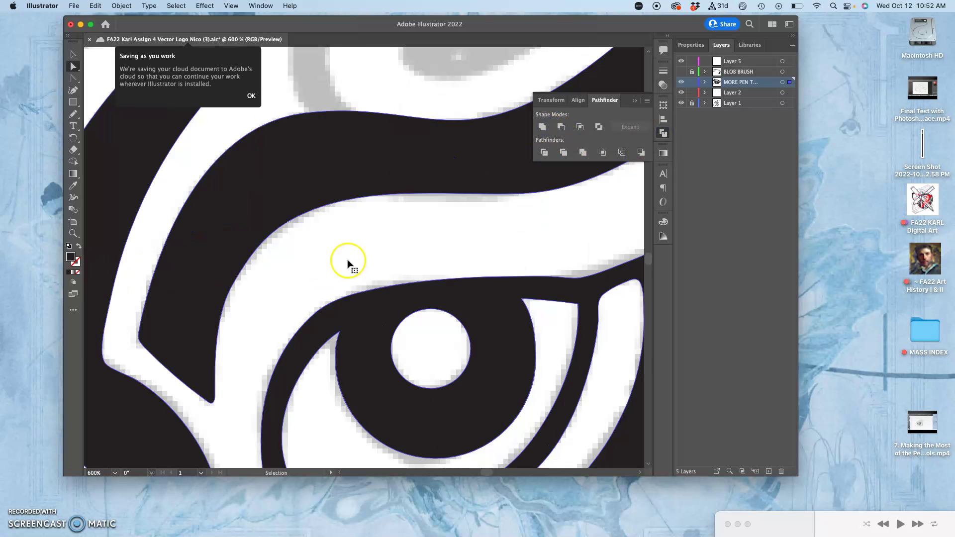
Extend the beak outline with the Pencil tool down to the hooked tip and back along the mouth line, following the template.
{"action": "key", "text": "super+1"}
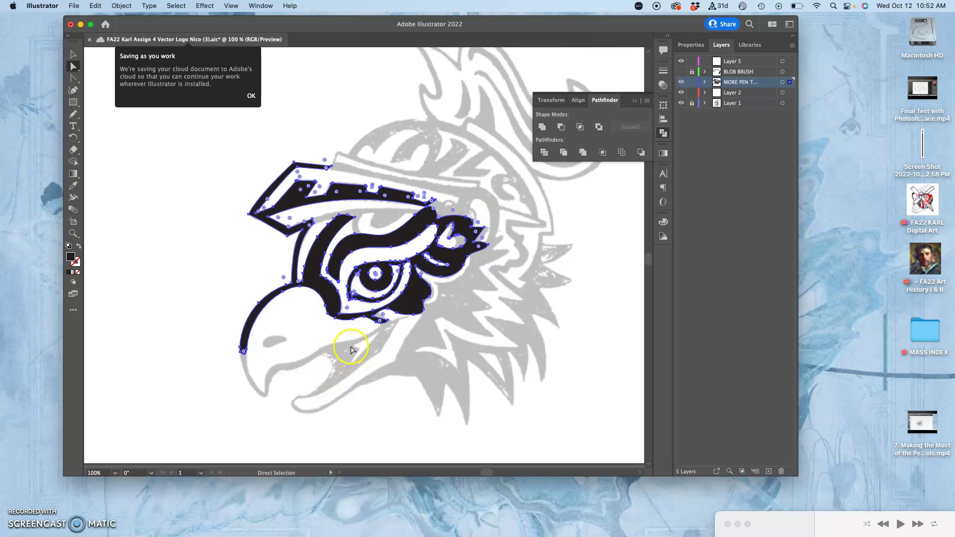
{"action": "key", "text": "super+equal"}
{"action": "key", "text": "super+equal"}
{"action": "key", "text": "super+equal"}
{"action": "key", "text": "super+equal"}
{"action": "left_click_drag", "start_coordinate": [315, 341], "coordinate": [393, 82]}
{"action": "left_click_drag", "start_coordinate": [238, 307], "coordinate": [450, 68]}
{"action": "left_click_drag", "start_coordinate": [363, 177], "coordinate": [353, 211]}
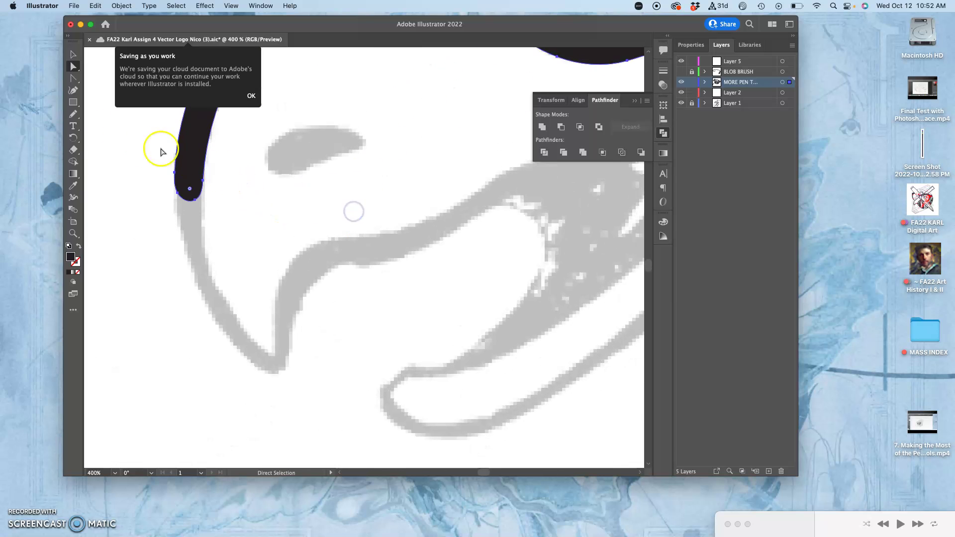
{"action": "left_click", "coordinate": [73, 114]}
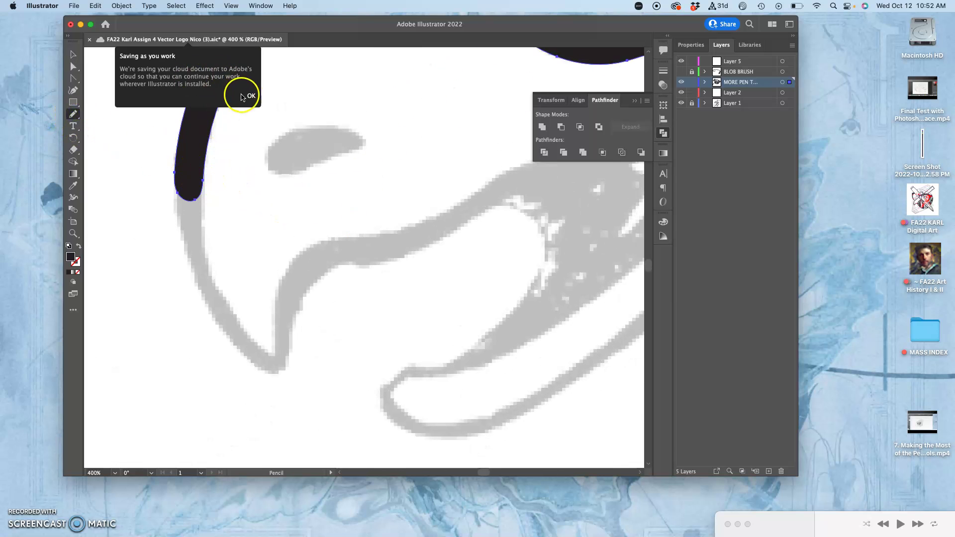
{"action": "left_click", "coordinate": [249, 96]}
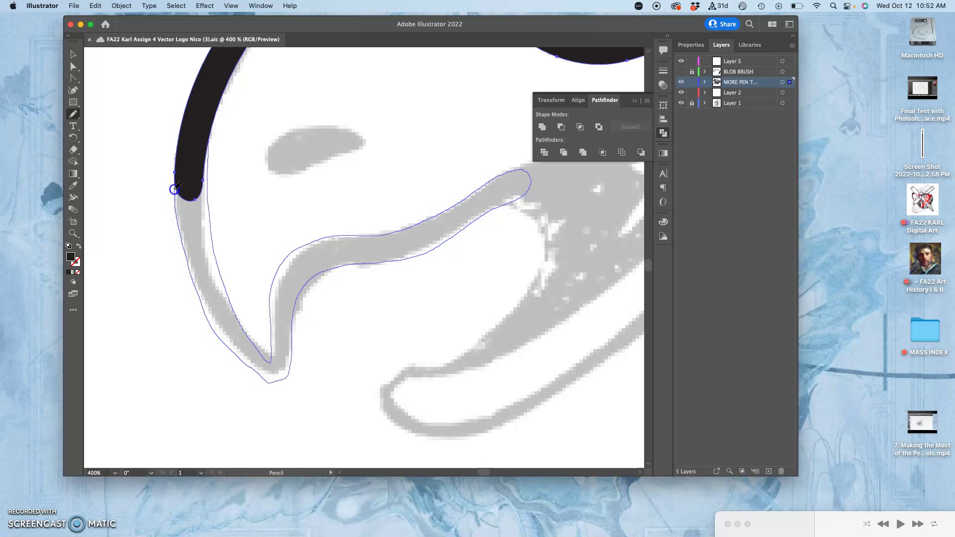
{"action": "left_click_drag", "start_coordinate": [174, 169], "coordinate": [175, 170]}
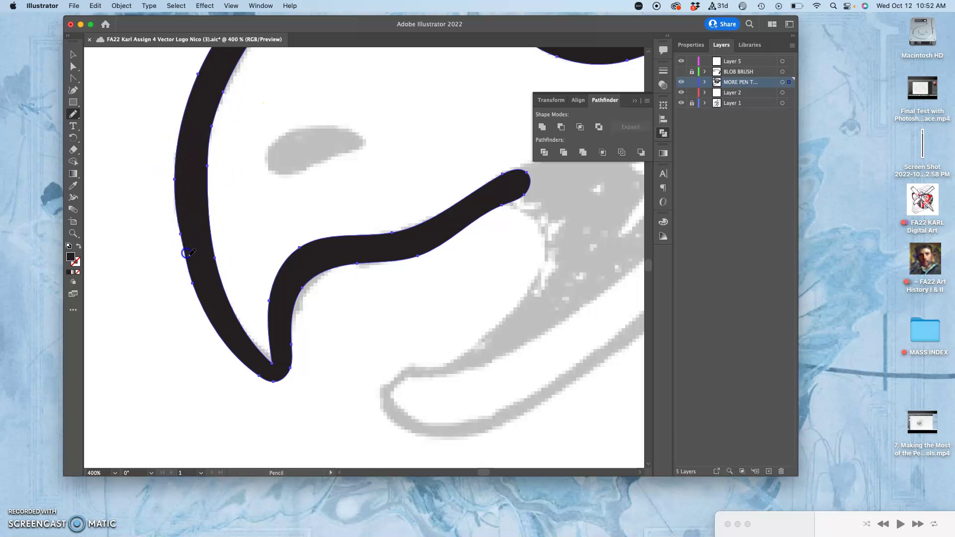
Smooth the front edge of the beak outline with the Smooth tool.
{"action": "left_click", "coordinate": [74, 115]}
{"action": "left_click", "coordinate": [115, 149]}
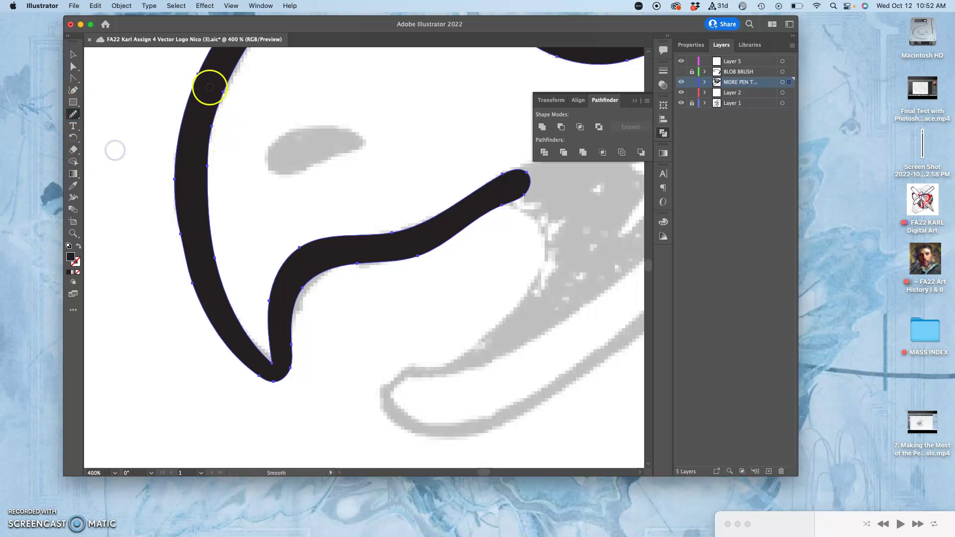
{"action": "left_click_drag", "start_coordinate": [186, 238], "coordinate": [201, 311]}
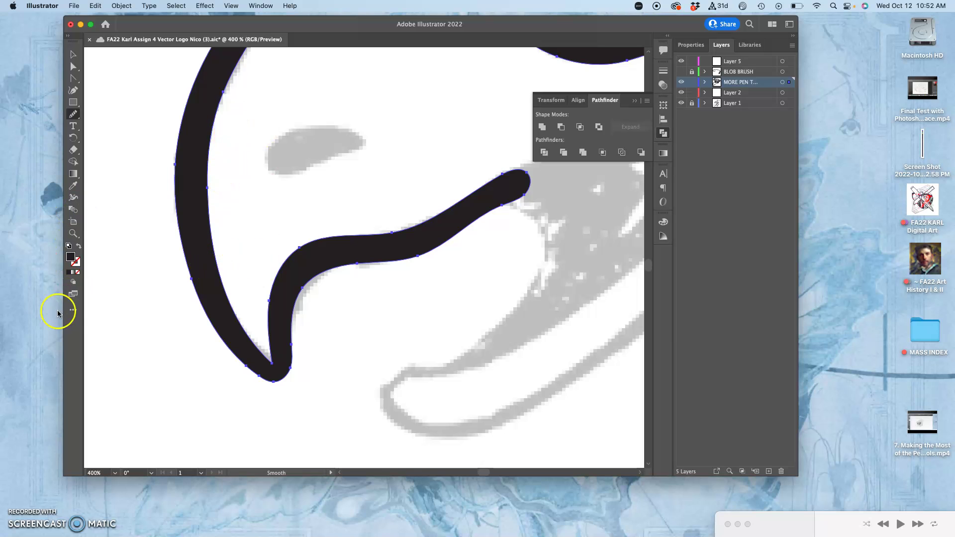
{"action": "left_click", "coordinate": [73, 310]}
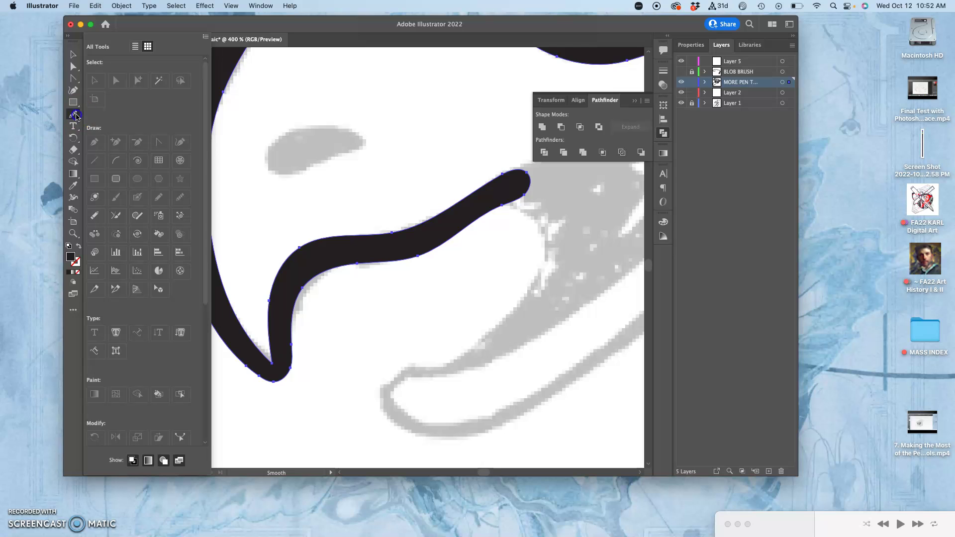
{"action": "left_click", "coordinate": [73, 309]}
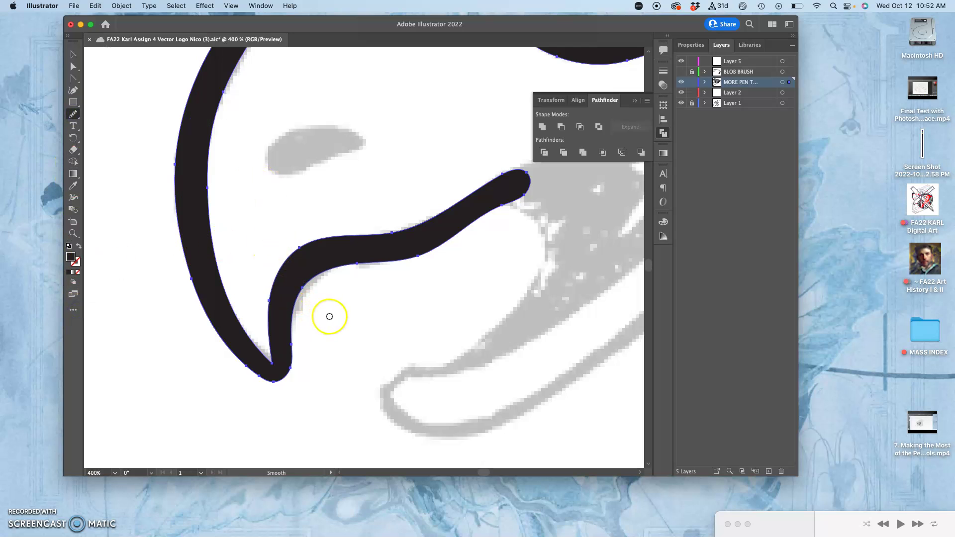
Draw the nostril as a closed shape with the Pencil tool over the template and fill it with black.
{"action": "left_click", "coordinate": [74, 114]}
{"action": "left_click", "coordinate": [101, 138]}
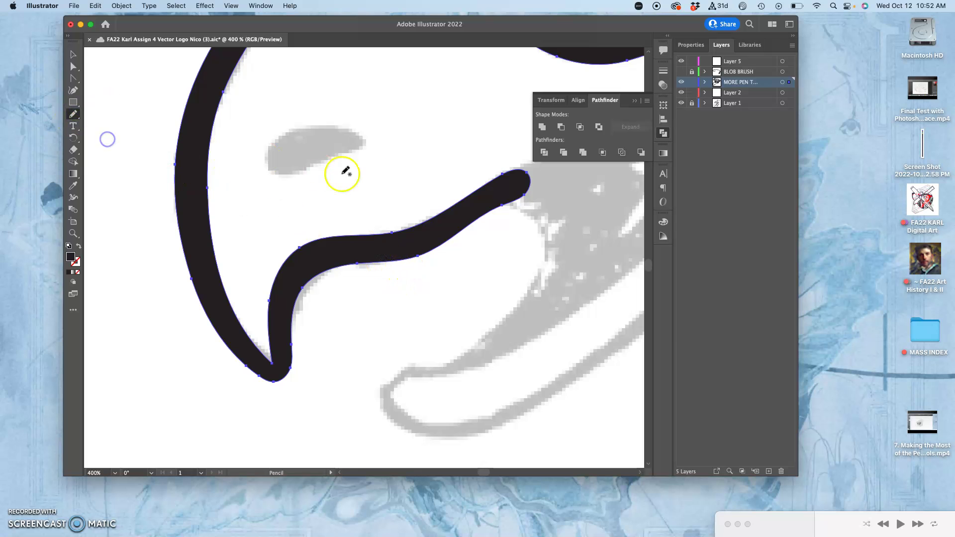
{"action": "left_click_drag", "start_coordinate": [394, 167], "coordinate": [374, 173]}
{"action": "left_click_drag", "start_coordinate": [335, 166], "coordinate": [335, 167]}
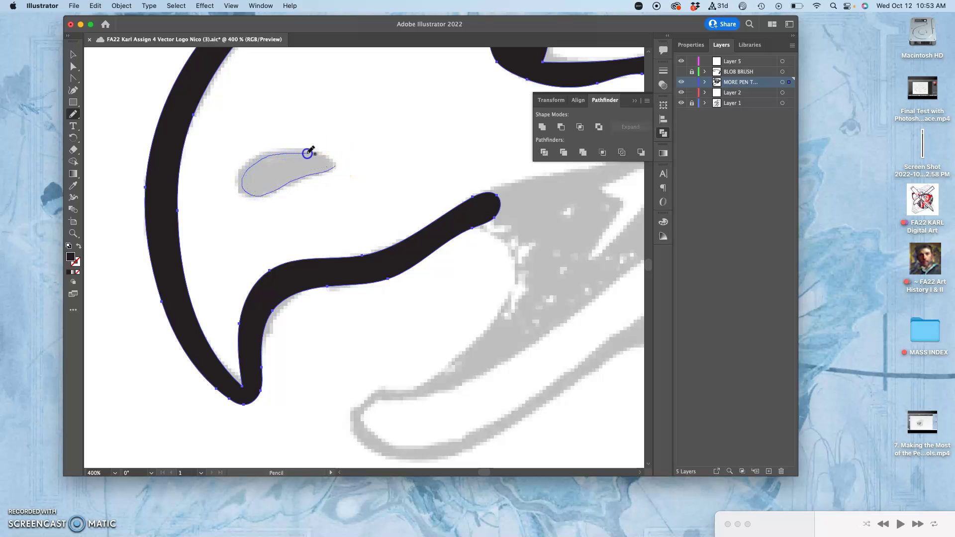
{"action": "left_click_drag", "start_coordinate": [335, 167], "coordinate": [334, 167]}
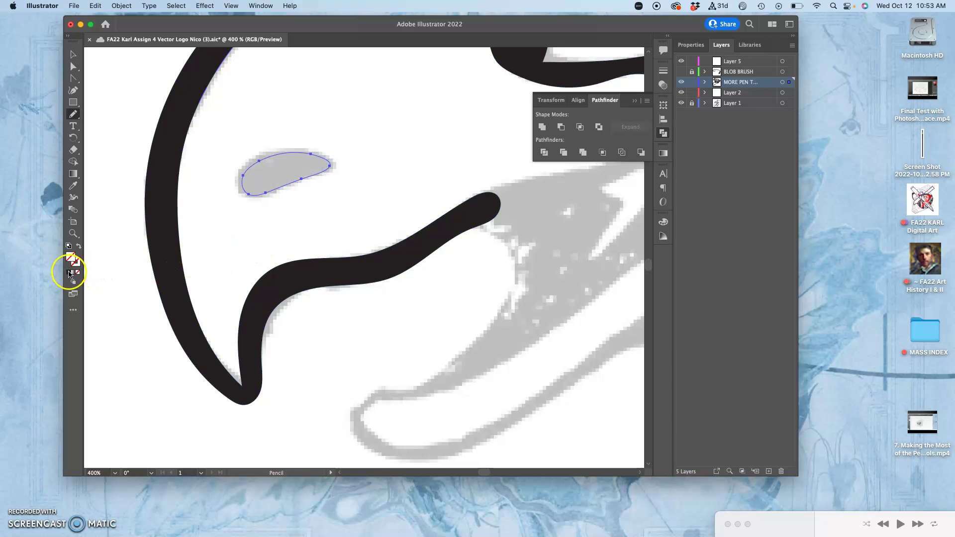
{"action": "left_click", "coordinate": [70, 272]}
Select the beak shape and extend it with the Pencil tool around the dark inner mouth area, from below the eye to the lower beak.
{"action": "mouse_move", "coordinate": [392, 222]}
{"action": "left_mouse_down"}
{"action": "mouse_move", "coordinate": [246, 188]}
{"action": "mouse_move", "coordinate": [160, 195]}
{"action": "left_mouse_up"}
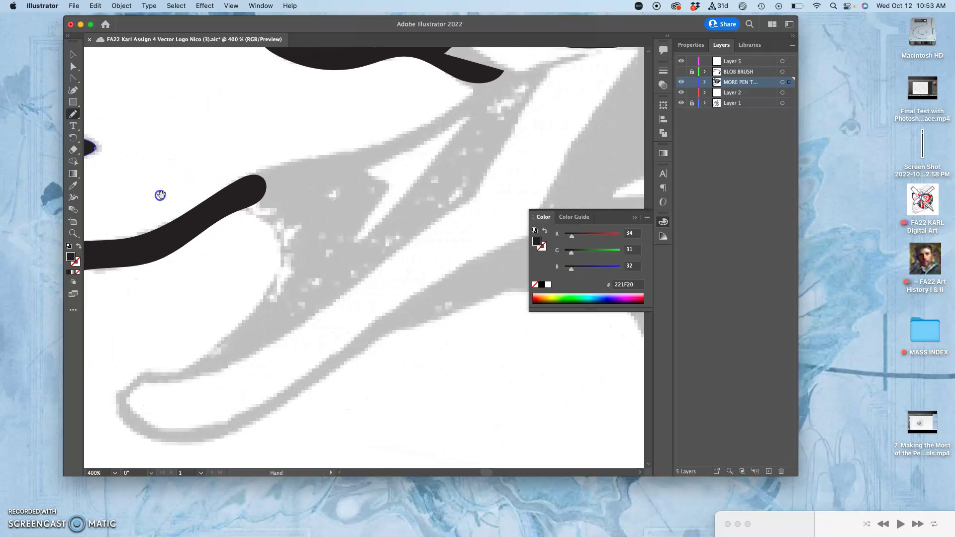
{"action": "left_click", "coordinate": [235, 199], "text": "super"}
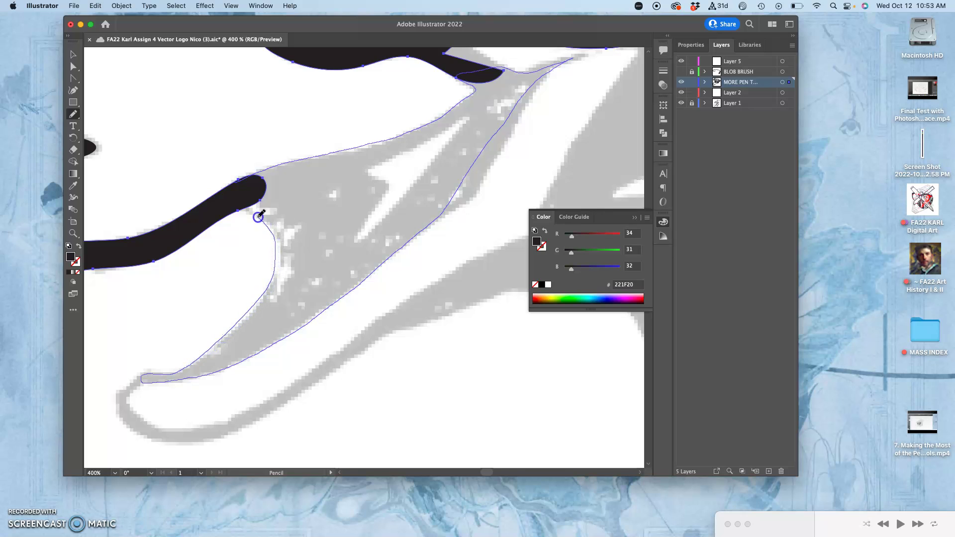
{"action": "left_click_drag", "start_coordinate": [239, 210], "coordinate": [238, 211]}
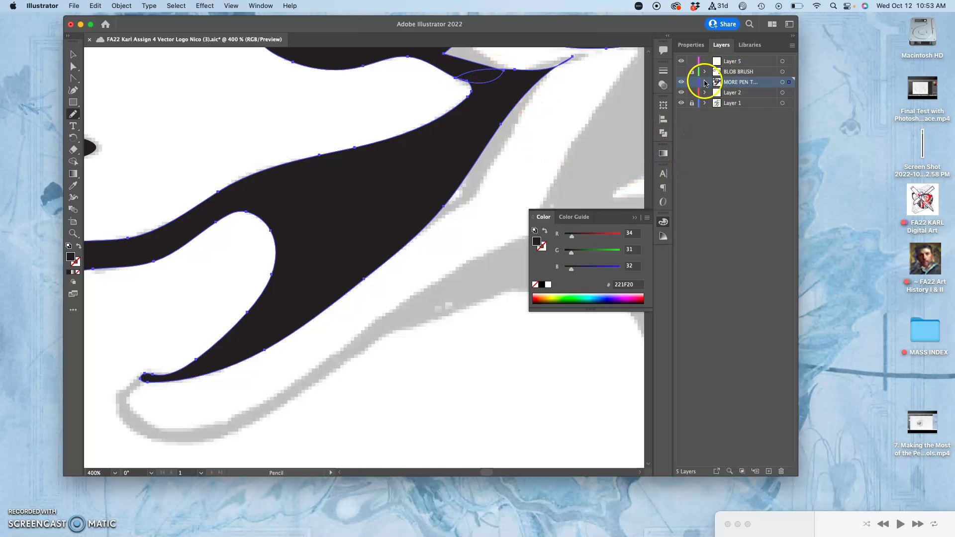
Merge the self-overlapping part of the beak shape below the eye with Pathfinder Unite.
{"action": "left_click", "coordinate": [663, 133]}
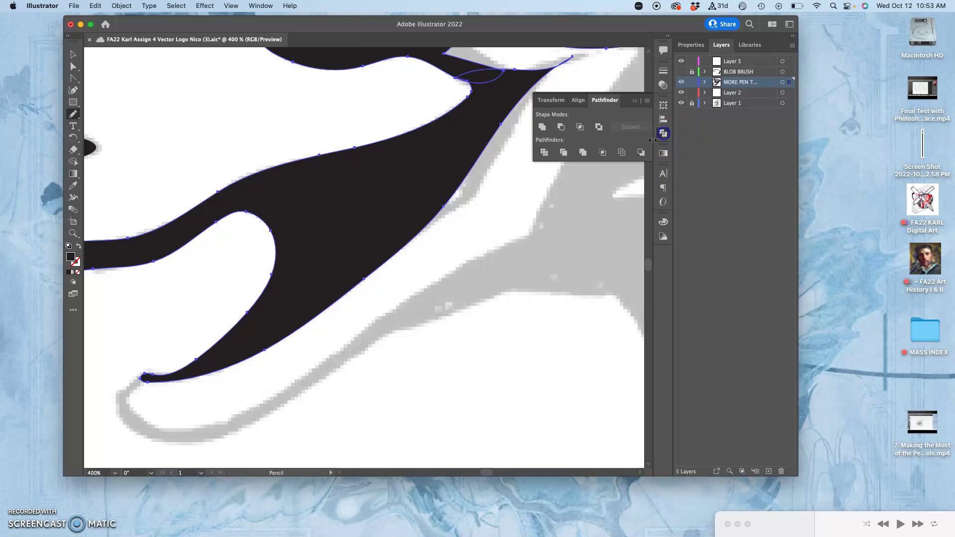
{"action": "left_click", "coordinate": [541, 127]}
{"action": "key", "text": "super+minus"}
{"action": "key", "text": "super+minus"}
{"action": "key", "text": "super+minus"}
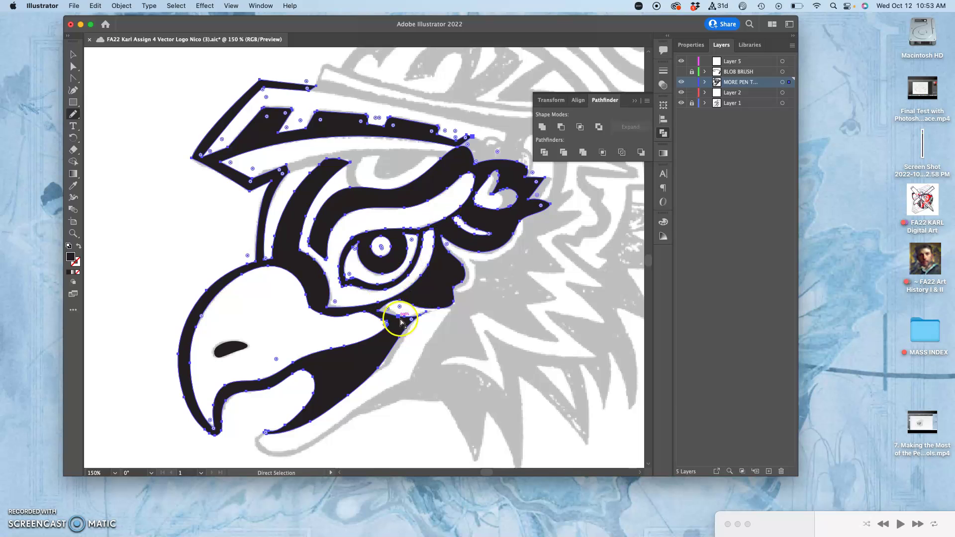
Redraw the back edge of the dark mouth area just below the white gap under the eye with the Pencil tool.
{"action": "key", "text": "super+plus"}
{"action": "key", "text": "super+plus"}
{"action": "key", "text": "super+plus"}
{"action": "scroll", "coordinate": [447, 372], "scroll_direction": "down", "scroll_amount": 10}
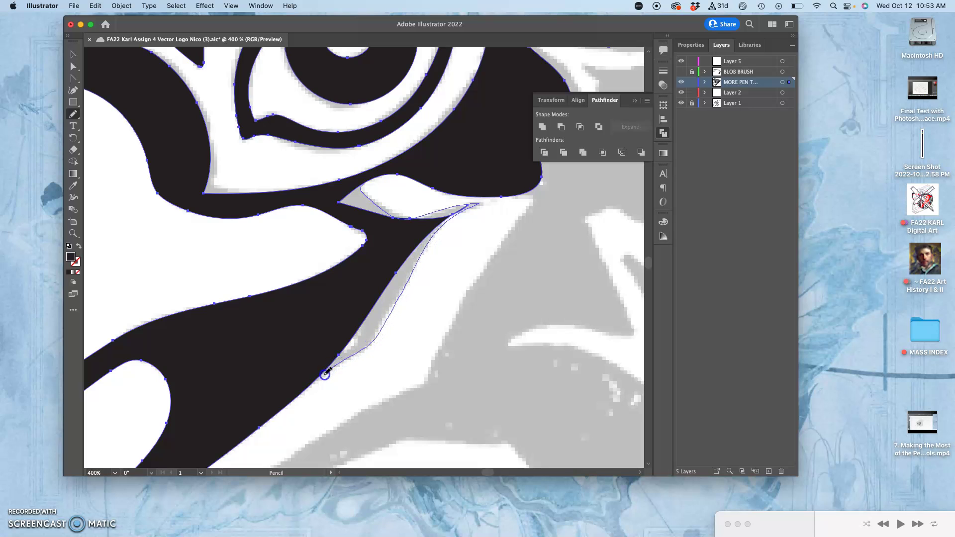
{"action": "left_click_drag", "start_coordinate": [294, 398], "coordinate": [293, 399]}
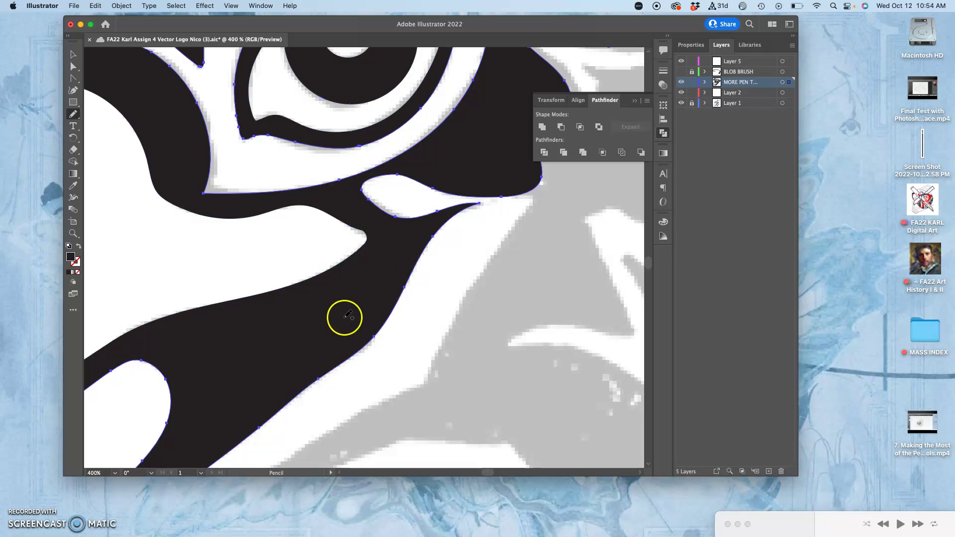
{"action": "left_click_drag", "start_coordinate": [420, 188], "coordinate": [437, 210]}
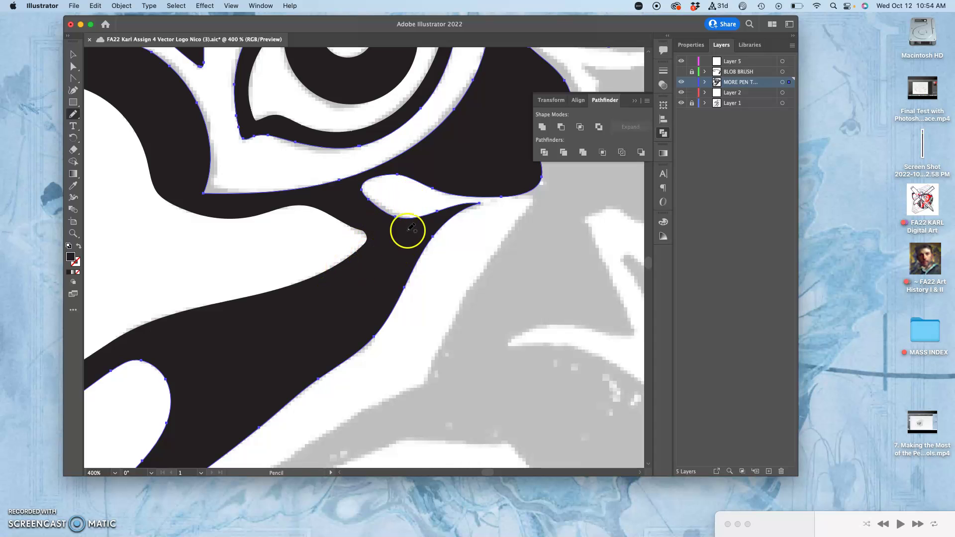
Refine the lower stretch of the mouth's back edge with Pencil strokes to remove the bumps toward the lower beak.
{"action": "left_click_drag", "start_coordinate": [383, 260], "coordinate": [456, 149]}
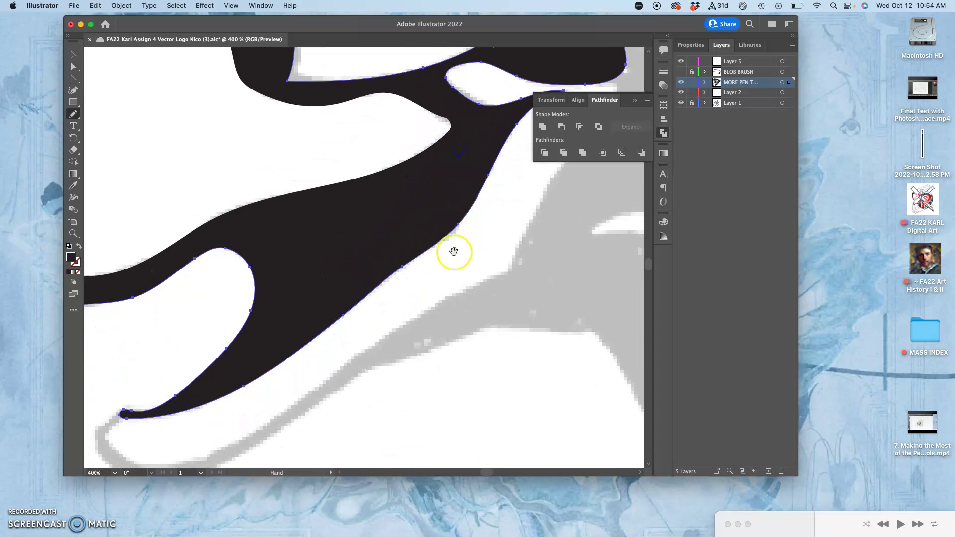
{"action": "left_click_drag", "start_coordinate": [459, 224], "coordinate": [417, 258]}
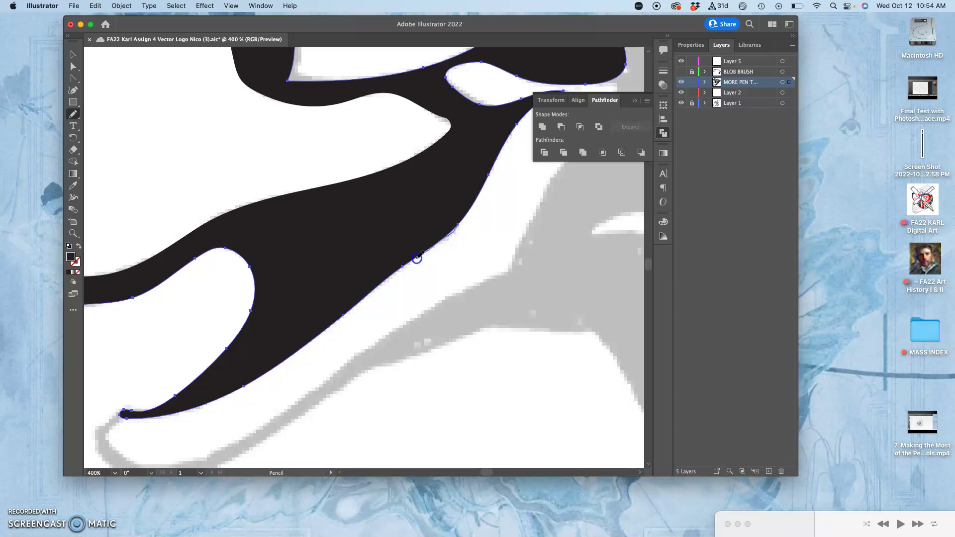
{"action": "left_click_drag", "start_coordinate": [340, 323], "coordinate": [377, 292]}
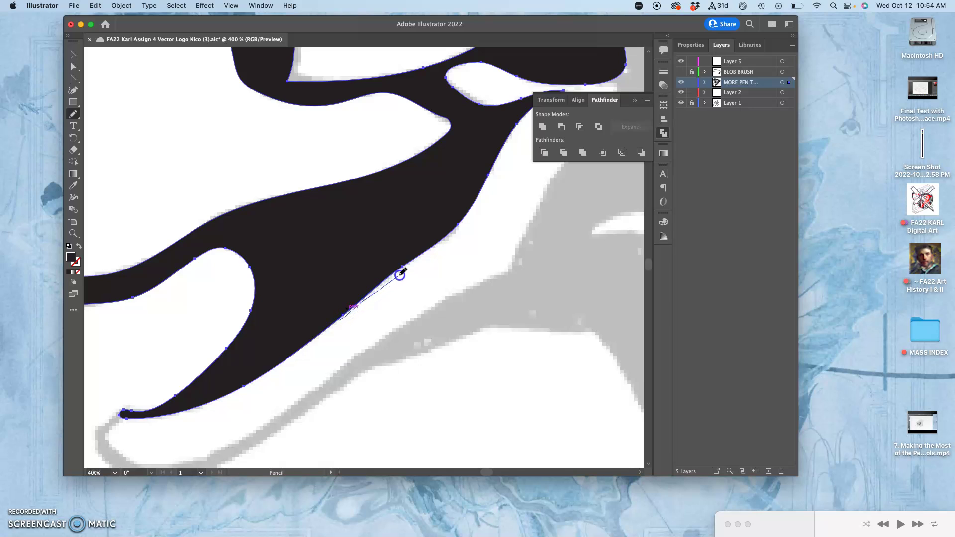
{"action": "mouse_move", "coordinate": [462, 220]}
{"action": "left_mouse_down"}
{"action": "mouse_move", "coordinate": [471, 240]}
{"action": "mouse_move", "coordinate": [474, 204]}
{"action": "left_mouse_up"}
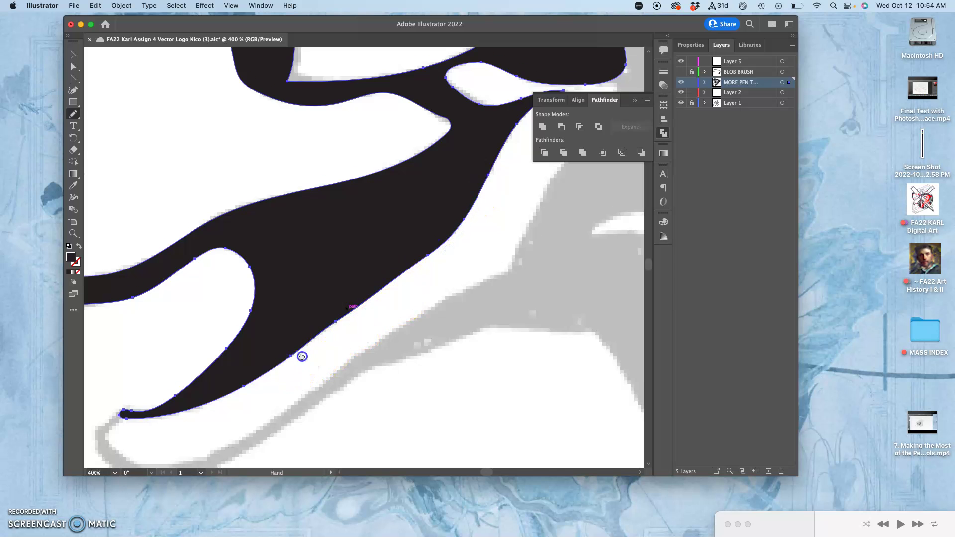
{"action": "left_click_drag", "start_coordinate": [300, 356], "coordinate": [373, 202]}
{"action": "left_click_drag", "start_coordinate": [202, 257], "coordinate": [204, 256]}
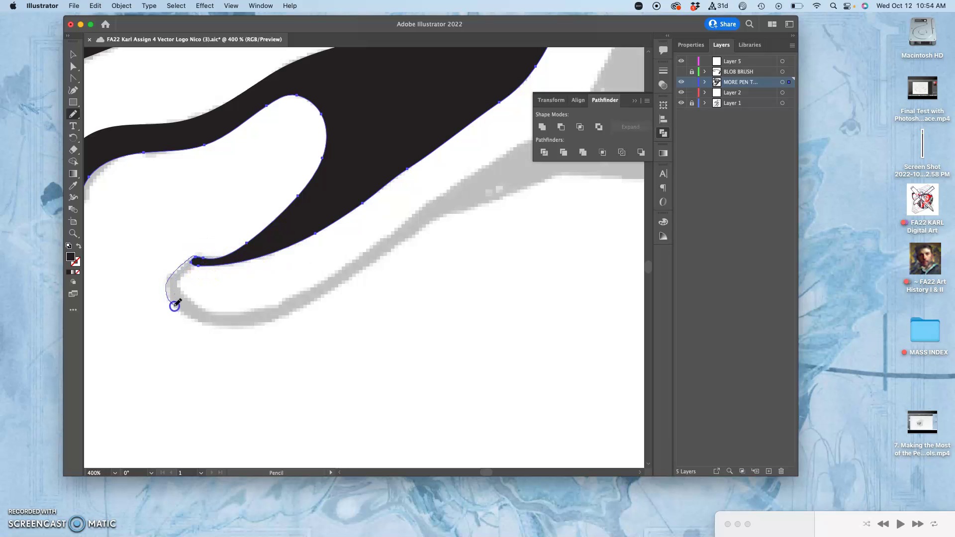
{"action": "left_click_drag", "start_coordinate": [226, 328], "coordinate": [319, 303]}
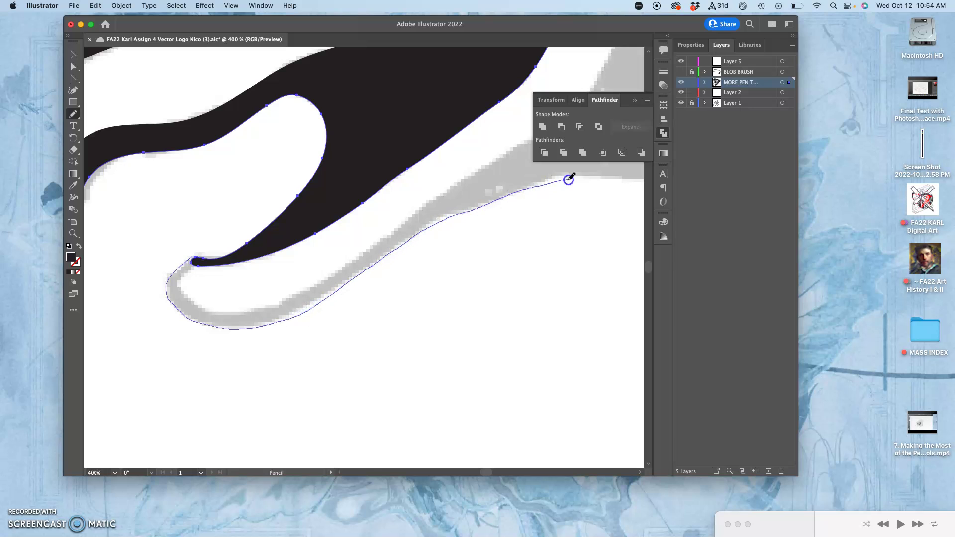
{"action": "mouse_move", "coordinate": [513, 158]}
{"action": "left_mouse_down"}
{"action": "mouse_move", "coordinate": [471, 173]}
{"action": "mouse_move", "coordinate": [430, 203]}
{"action": "left_mouse_up"}
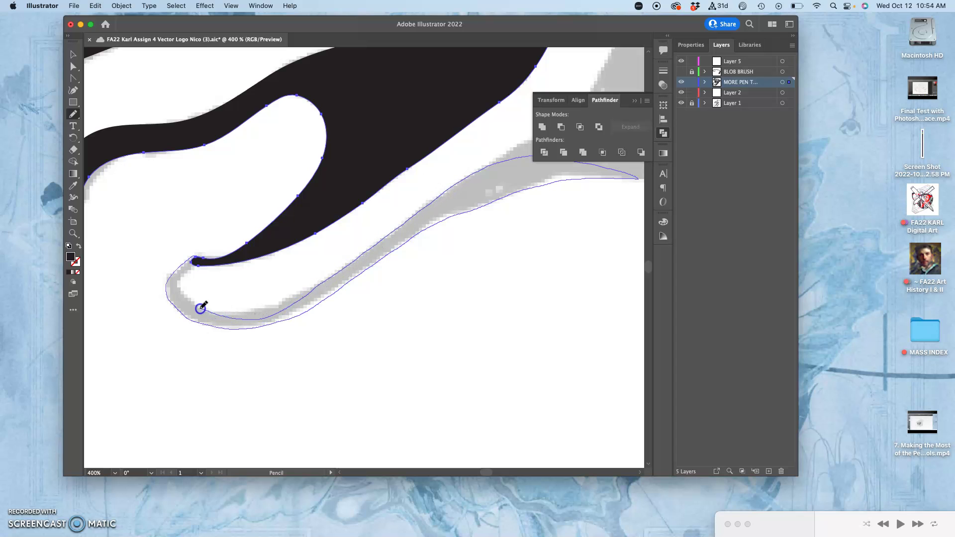
{"action": "left_click_drag", "start_coordinate": [178, 284], "coordinate": [201, 263]}
{"action": "left_click_drag", "start_coordinate": [217, 263], "coordinate": [215, 264]}
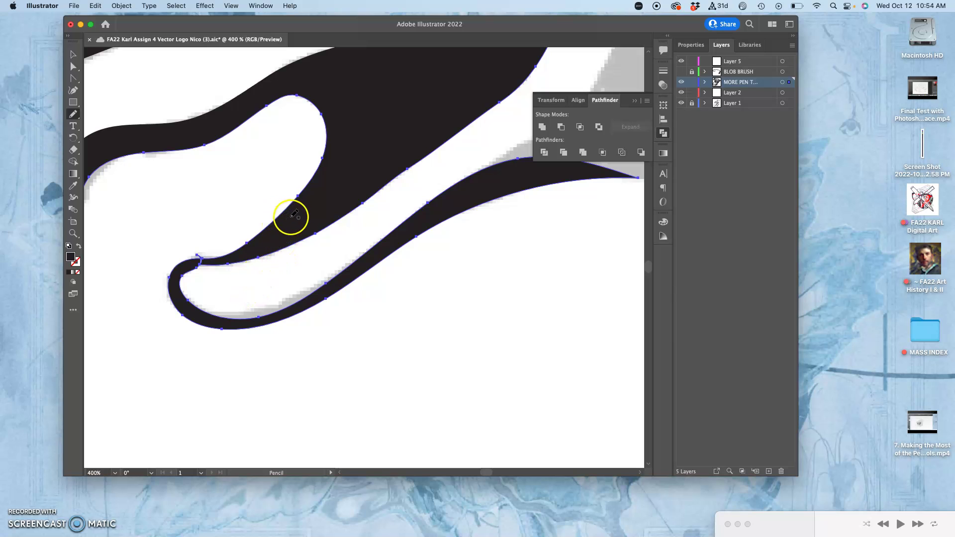
{"action": "key", "text": "super+z"}
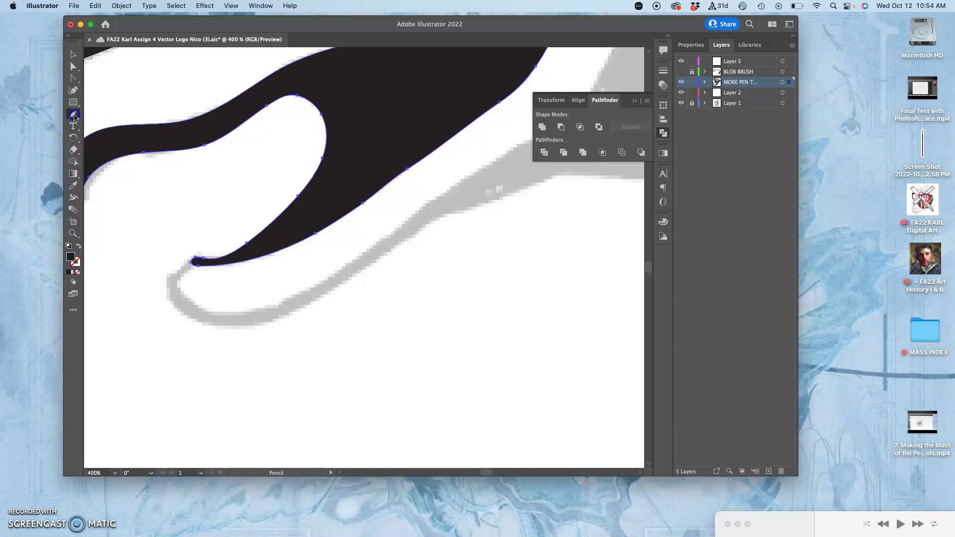
Adjust the Pencil tool's fidelity toward a more accurate setting.
{"action": "double_click", "coordinate": [73, 115]}
{"action": "left_click_drag", "start_coordinate": [515, 215], "coordinate": [478, 215]}
{"action": "left_click", "coordinate": [539, 354]}
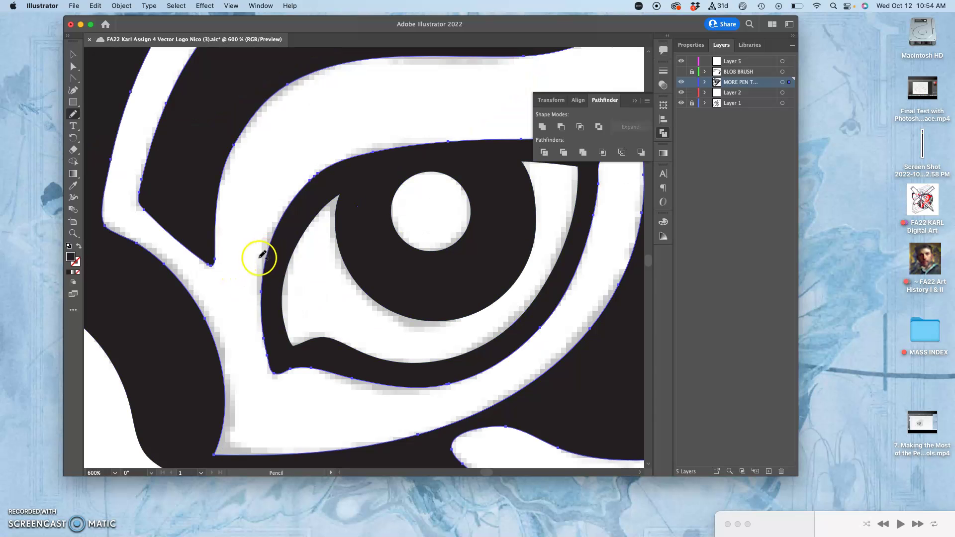
Extend the mouth shape with the Pencil tool around the curved lower beak line, following the template from the inner mouth tip.
{"action": "key", "text": "space"}
{"action": "left_click_drag", "start_coordinate": [218, 302], "coordinate": [412, 88]}
{"action": "mouse_move", "coordinate": [249, 304]}
{"action": "left_mouse_down"}
{"action": "mouse_move", "coordinate": [326, 61]}
{"action": "mouse_move", "coordinate": [348, 82]}
{"action": "left_mouse_up"}
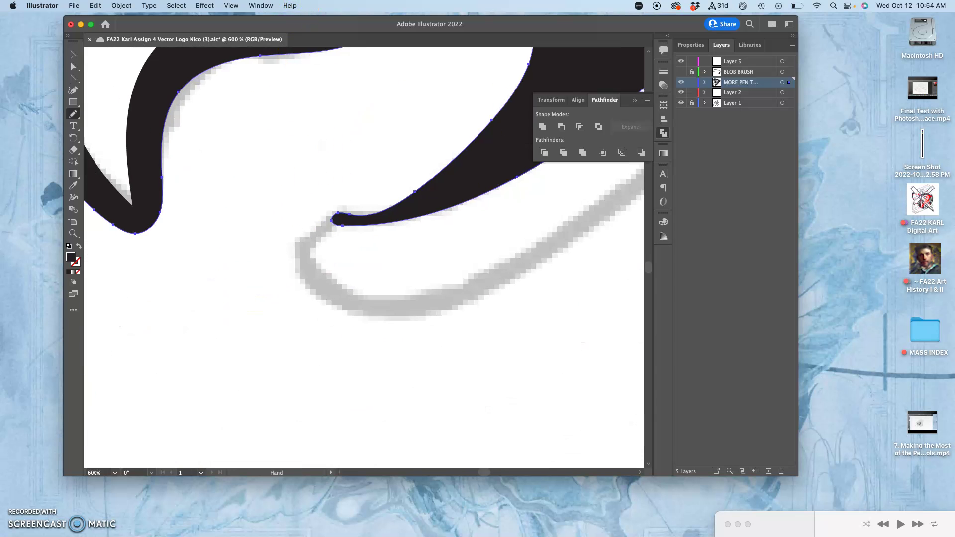
{"action": "left_click_drag", "start_coordinate": [237, 196], "coordinate": [260, 138]}
{"action": "left_click_drag", "start_coordinate": [439, 135], "coordinate": [436, 136]}
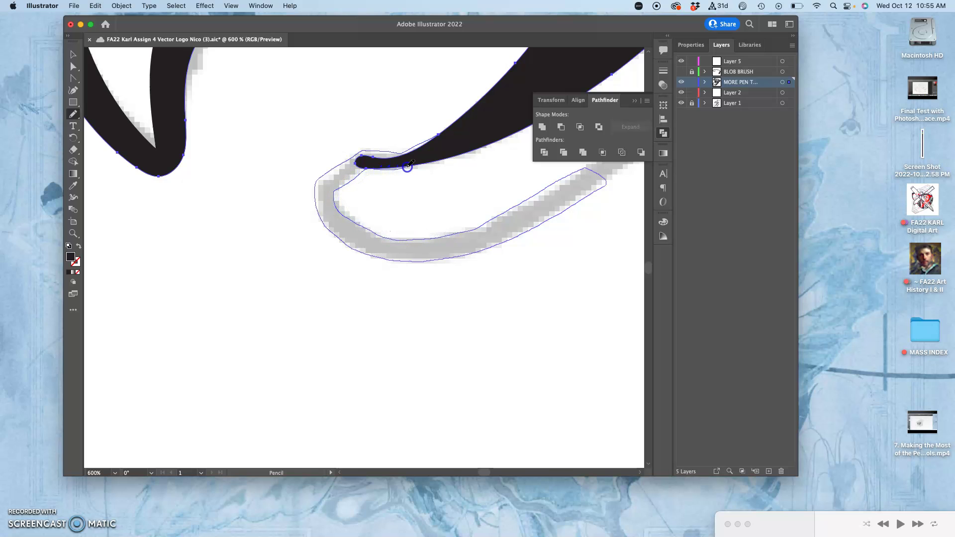
{"action": "left_click_drag", "start_coordinate": [422, 163], "coordinate": [426, 160]}
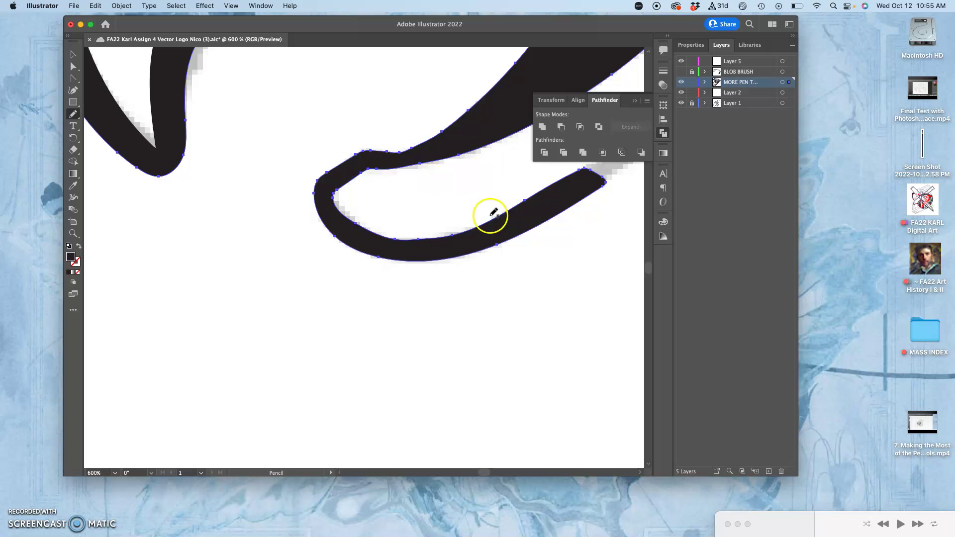
Redraw the inner corner edge in front of and below the eye with the Pencil tool so it fills the template's gray edge.
{"action": "scroll", "coordinate": [471, 229], "scroll_direction": "down", "scroll_amount": 5}
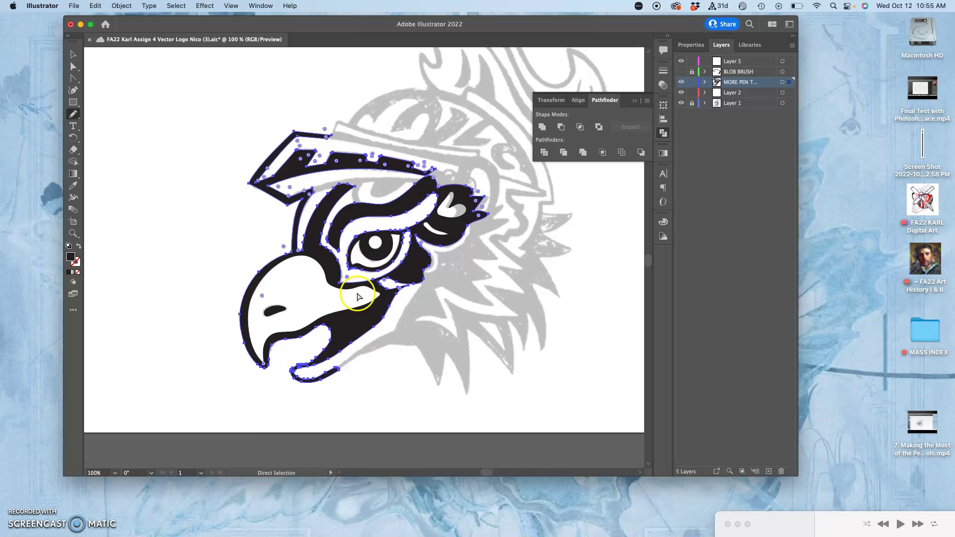
{"action": "key", "text": "super+equal"}
{"action": "scroll", "coordinate": [358, 294], "scroll_direction": "up", "scroll_amount": 4}
{"action": "left_click_drag", "start_coordinate": [337, 304], "coordinate": [341, 189]}
{"action": "left_click_drag", "start_coordinate": [305, 269], "coordinate": [383, 250]}
{"action": "left_click", "coordinate": [259, 224], "text": "super"}
{"action": "left_click_drag", "start_coordinate": [259, 177], "coordinate": [252, 159]}
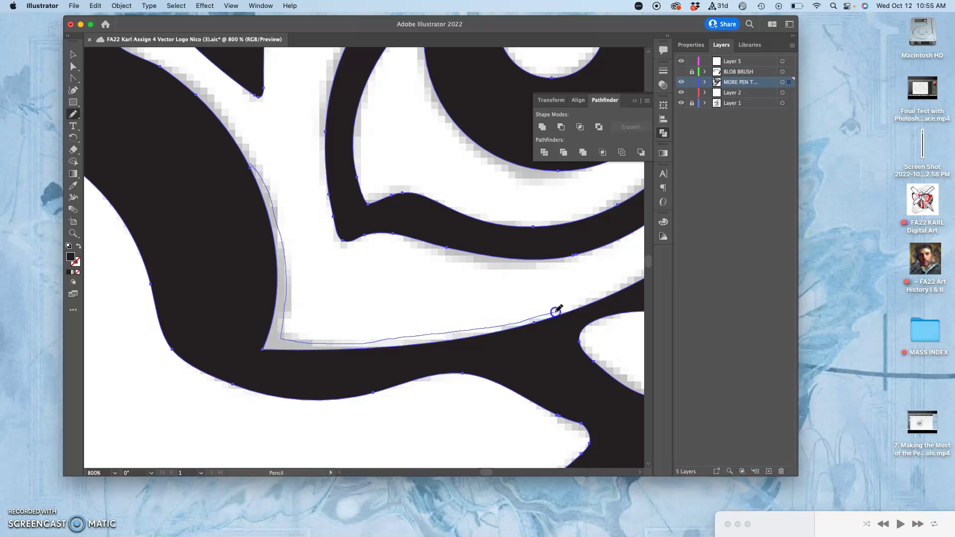
{"action": "left_click_drag", "start_coordinate": [627, 285], "coordinate": [630, 282]}
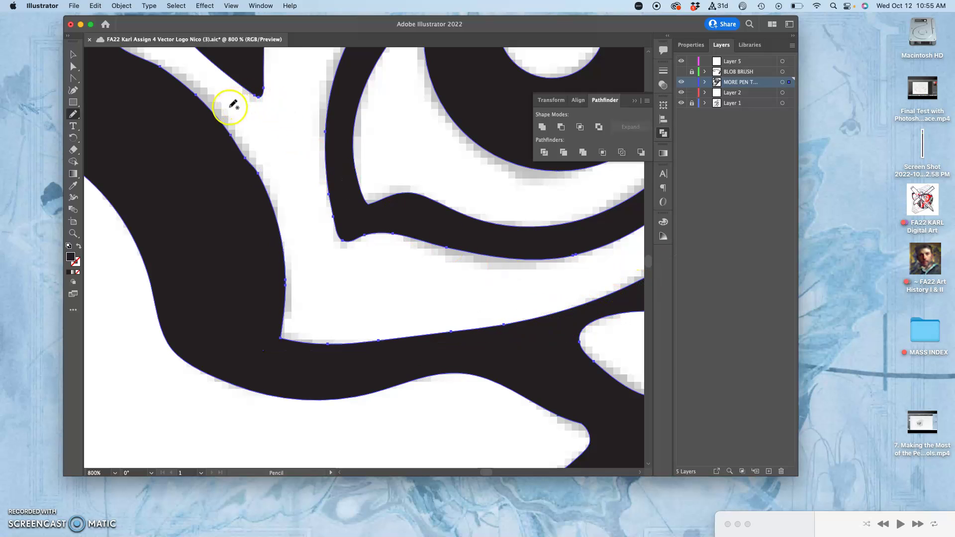
{"action": "mouse_move", "coordinate": [195, 95]}
{"action": "left_mouse_down"}
{"action": "mouse_move", "coordinate": [245, 148]}
{"action": "mouse_move", "coordinate": [270, 198]}
{"action": "left_mouse_up"}
Smooth the curved edge between the beak and the eye with repeated Smooth tool strokes.
{"action": "key", "text": "space"}
{"action": "left_click_drag", "start_coordinate": [278, 135], "coordinate": [387, 250]}
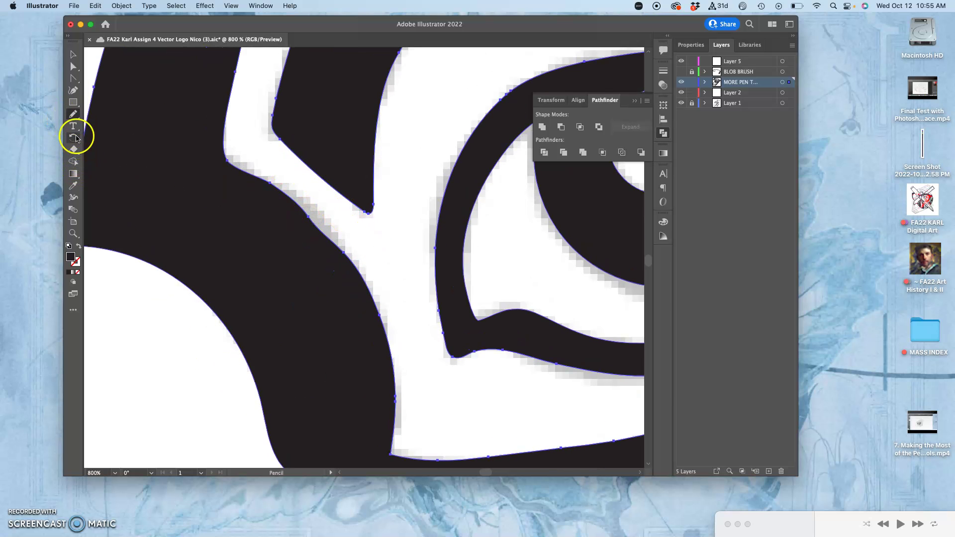
{"action": "left_click", "coordinate": [73, 114]}
{"action": "left_click", "coordinate": [112, 149]}
{"action": "mouse_move", "coordinate": [264, 181]}
{"action": "left_mouse_down"}
{"action": "mouse_move", "coordinate": [354, 258]}
{"action": "mouse_move", "coordinate": [272, 187]}
{"action": "mouse_move", "coordinate": [363, 284]}
{"action": "left_mouse_up"}
{"action": "left_click_drag", "start_coordinate": [288, 194], "coordinate": [373, 298]}
{"action": "mouse_move", "coordinate": [258, 176]}
{"action": "left_mouse_down"}
{"action": "mouse_move", "coordinate": [366, 295]}
{"action": "mouse_move", "coordinate": [284, 195]}
{"action": "mouse_move", "coordinate": [361, 277]}
{"action": "mouse_move", "coordinate": [376, 320]}
{"action": "left_mouse_up"}
{"action": "mouse_move", "coordinate": [260, 173]}
{"action": "left_mouse_down"}
{"action": "mouse_move", "coordinate": [326, 244]}
{"action": "mouse_move", "coordinate": [382, 420]}
{"action": "mouse_move", "coordinate": [377, 443]}
{"action": "left_mouse_up"}
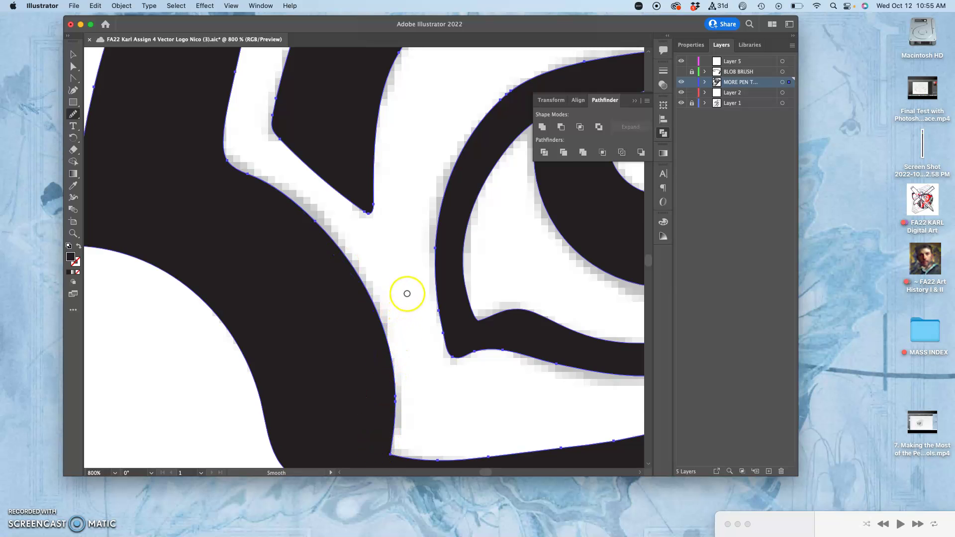
Deselect the artwork and examine the traced head against the template at several magnifications.
{"action": "key", "text": "super+minus"}
{"action": "key", "text": "super+minus"}
{"action": "key", "text": "super+minus"}
{"action": "key", "text": "super+minus"}
{"action": "key", "text": "super+minus"}
{"action": "key", "text": "super+minus"}
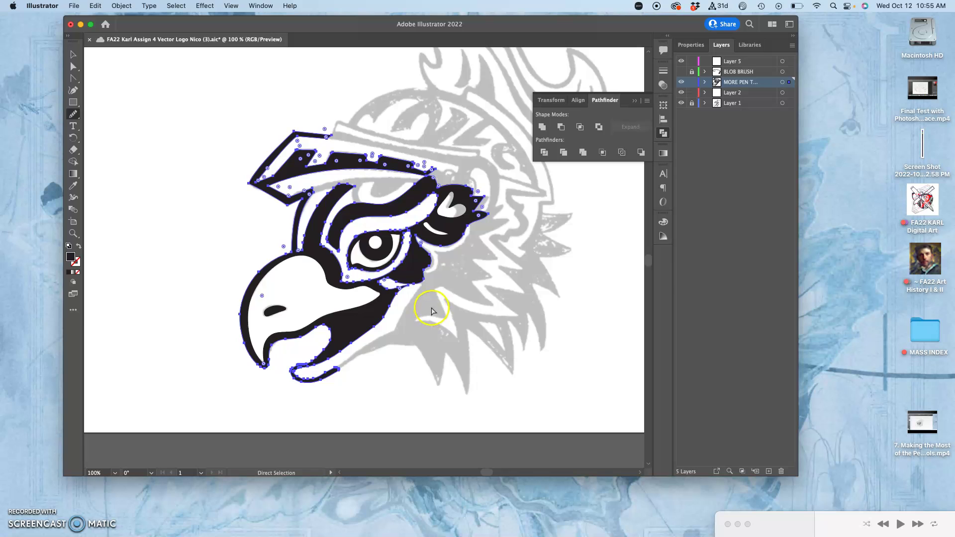
{"action": "key", "text": "super+minus"}
{"action": "key", "text": "super+minus"}
{"action": "key", "text": "super+minus"}
{"action": "key", "text": "super+minus"}
{"action": "key", "text": "super+minus"}
{"action": "key", "text": "super+equal"}
{"action": "key", "text": "super+equal"}
{"action": "key", "text": "super+equal"}
{"action": "key", "text": "super+equal"}
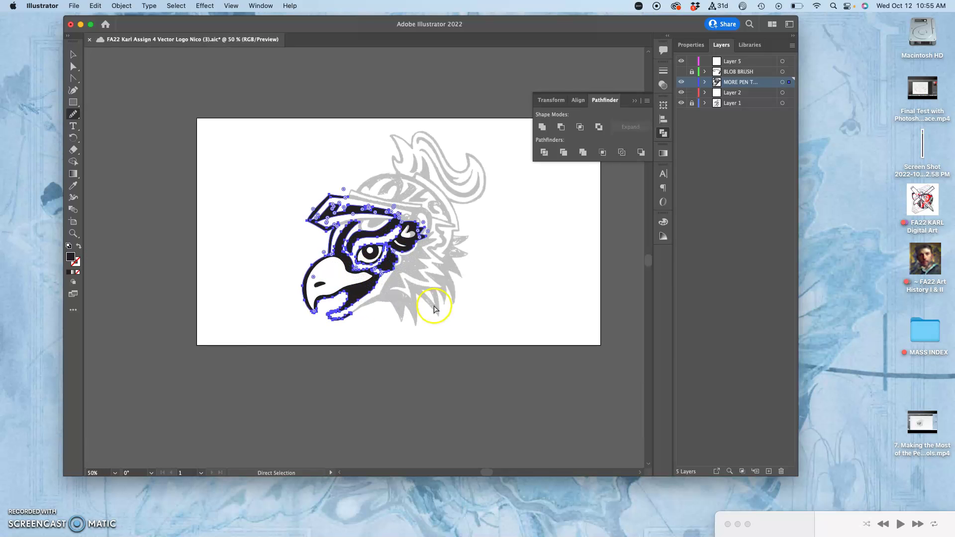
{"action": "left_click", "coordinate": [557, 288]}
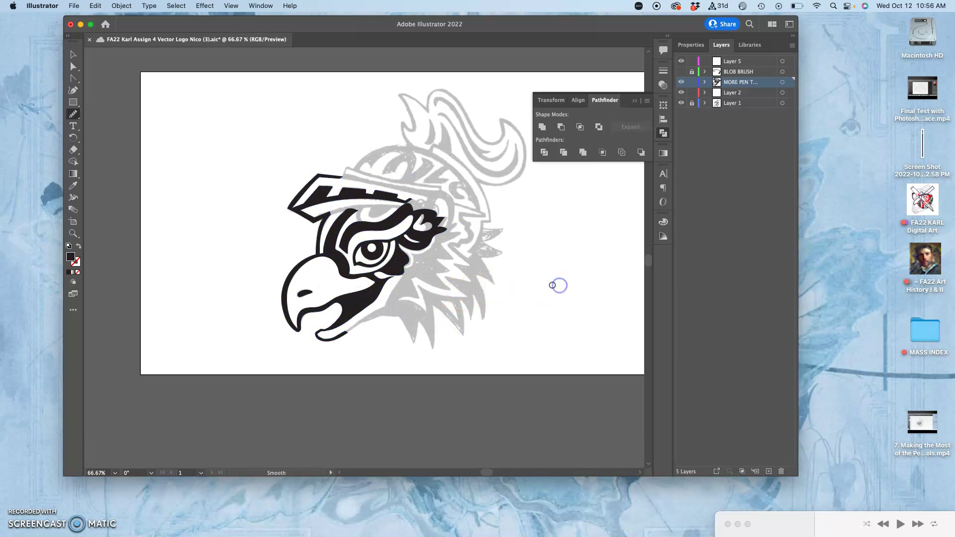
{"action": "key", "text": "super+minus"}
{"action": "key", "text": "super+minus"}
{"action": "key", "text": "super+minus"}
{"action": "key", "text": "super+minus"}
{"action": "key", "text": "super+minus"}
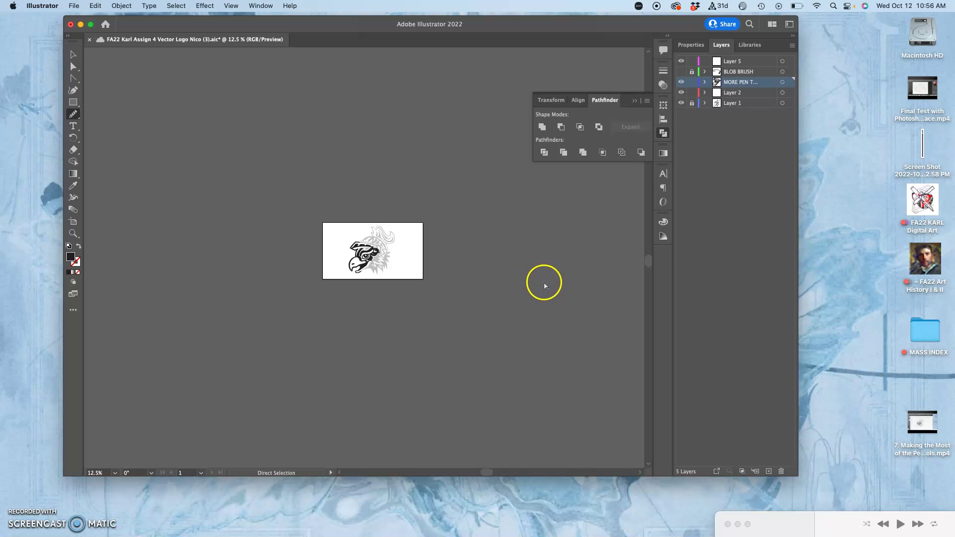
{"action": "key", "text": "super+equal"}
{"action": "key", "text": "super+equal"}
{"action": "key", "text": "super+equal"}
{"action": "key", "text": "super+equal"}
{"action": "key", "text": "super+equal"}
{"action": "key", "text": "super+equal"}
{"action": "key", "text": "super+equal"}
{"action": "key", "text": "super+equal"}
{"action": "key", "text": "super+equal"}
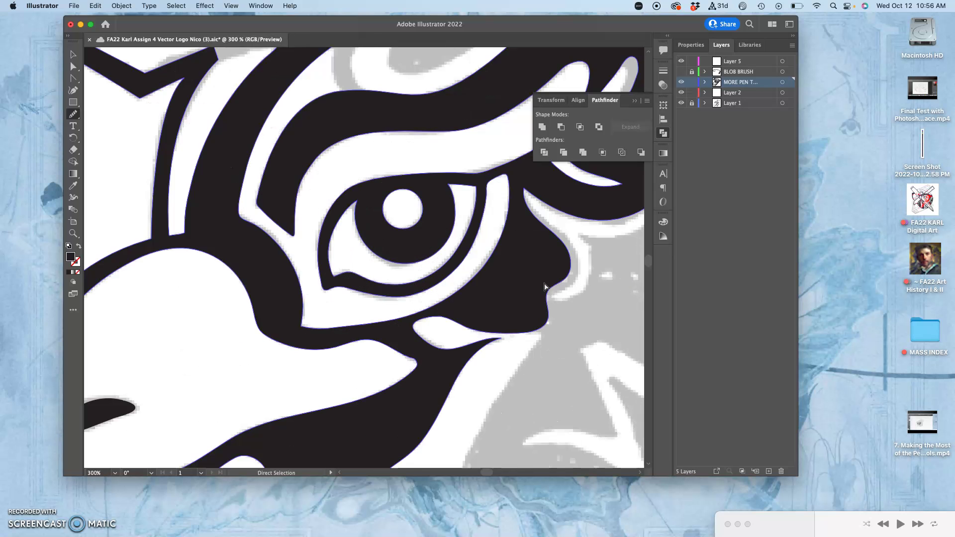
{"action": "key", "text": "super+equal"}
Select the face shape and extend it with the Pencil tool around the gray strip under the visor and the curved shapes above the brow.
{"action": "left_click_drag", "start_coordinate": [484, 322], "coordinate": [359, 79]}
{"action": "left_click_drag", "start_coordinate": [403, 199], "coordinate": [440, 157]}
{"action": "left_click_drag", "start_coordinate": [472, 210], "coordinate": [427, 276]}
{"action": "left_click", "coordinate": [85, 109]}
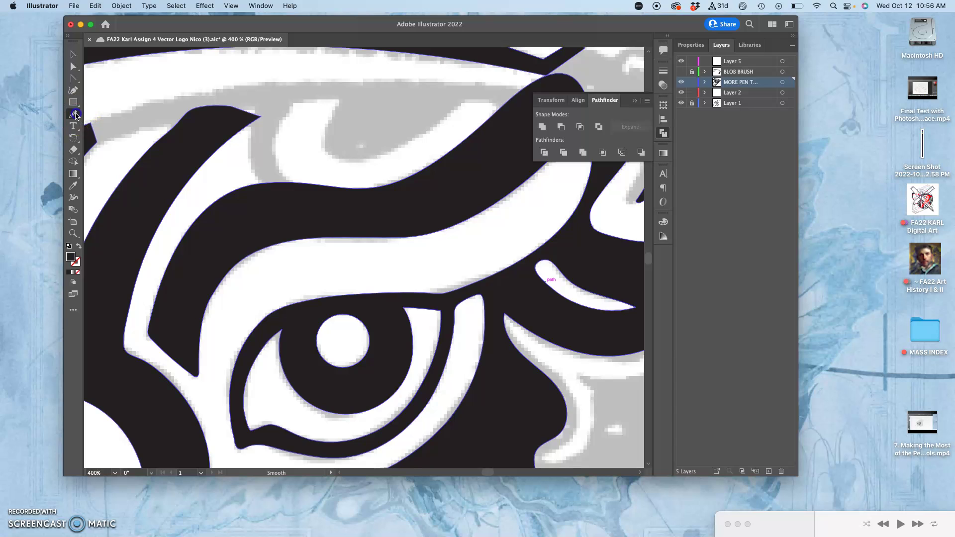
{"action": "left_click", "coordinate": [113, 138]}
{"action": "left_click", "coordinate": [223, 121]}
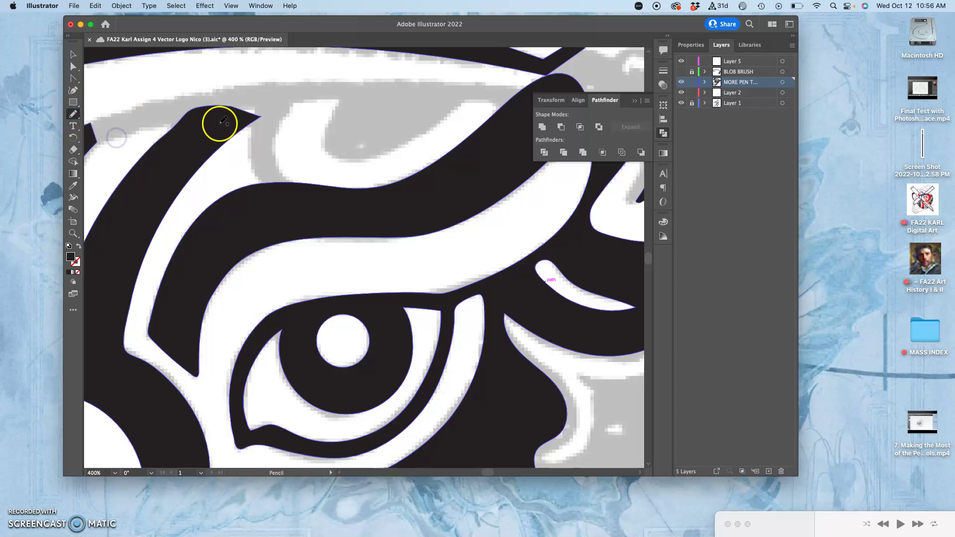
{"action": "left_click", "coordinate": [218, 132], "text": "super"}
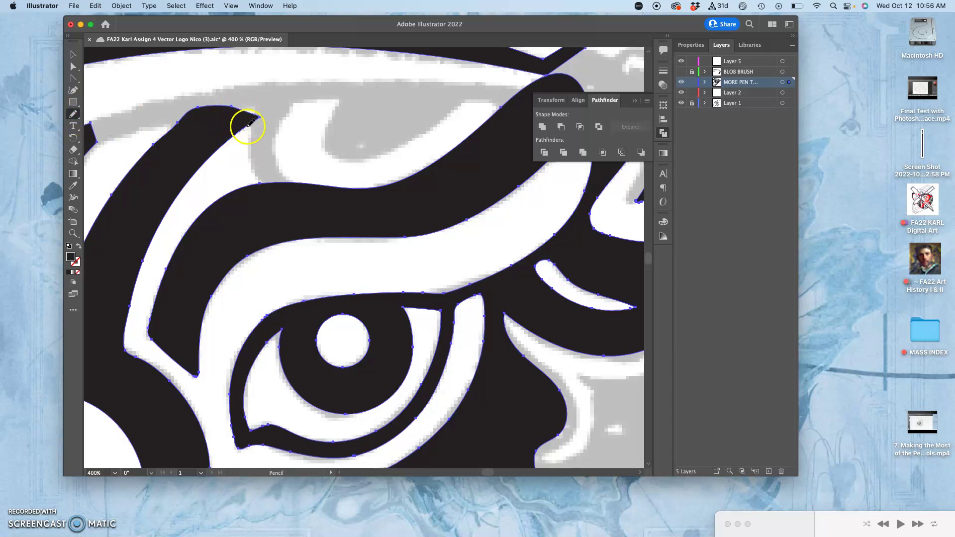
{"action": "mouse_move", "coordinate": [253, 118]}
{"action": "left_mouse_down"}
{"action": "mouse_move", "coordinate": [204, 153]}
{"action": "mouse_move", "coordinate": [182, 185]}
{"action": "left_mouse_up"}
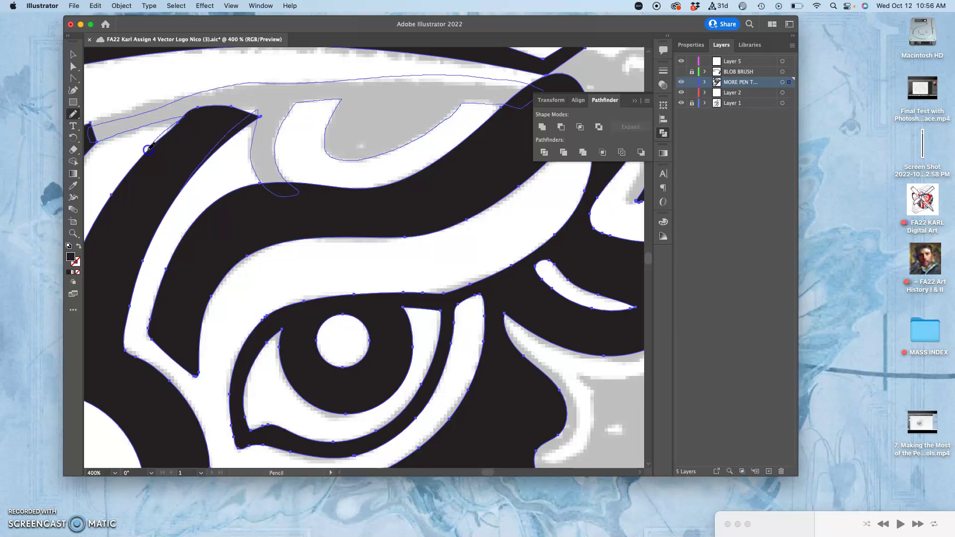
{"action": "left_click_drag", "start_coordinate": [148, 150], "coordinate": [150, 149]}
Redraw the upper edge of the brow stripe with the Pencil tool and merge the shape's overlapping areas with Pathfinder Unite.
{"action": "key", "text": "space"}
{"action": "mouse_move", "coordinate": [314, 123]}
{"action": "left_mouse_down"}
{"action": "mouse_move", "coordinate": [461, 128]}
{"action": "mouse_move", "coordinate": [421, 150]}
{"action": "mouse_move", "coordinate": [314, 161]}
{"action": "left_mouse_up"}
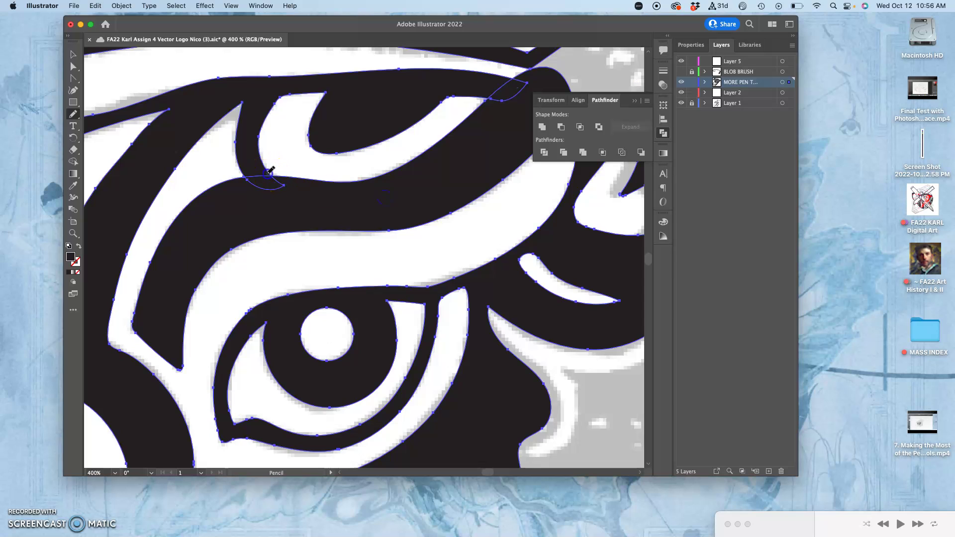
{"action": "left_click", "coordinate": [457, 176], "text": "super"}
{"action": "left_click", "coordinate": [681, 84]}
{"action": "left_click", "coordinate": [354, 251], "text": "super"}
{"action": "left_click", "coordinate": [363, 204], "text": "super"}
{"action": "left_click_drag", "start_coordinate": [261, 171], "coordinate": [257, 174]}
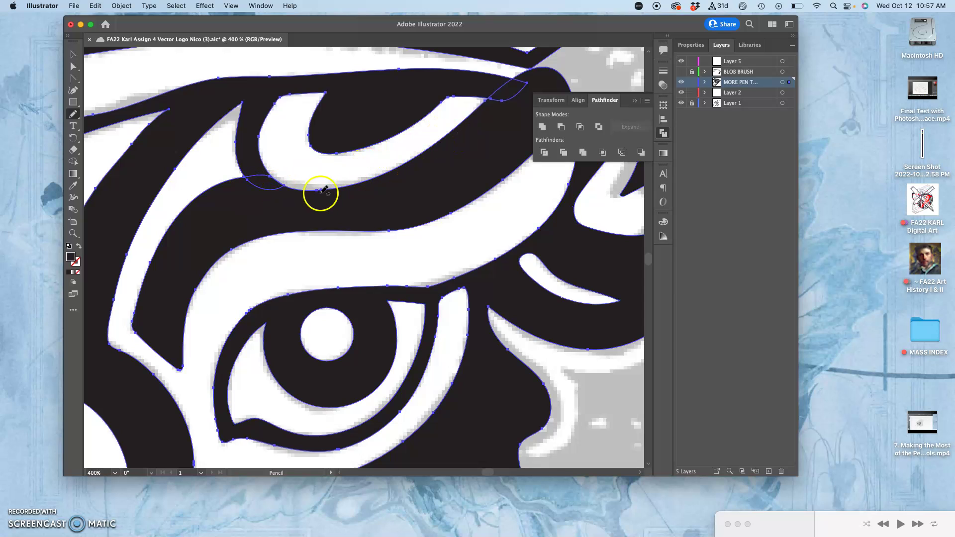
{"action": "left_click", "coordinate": [542, 127]}
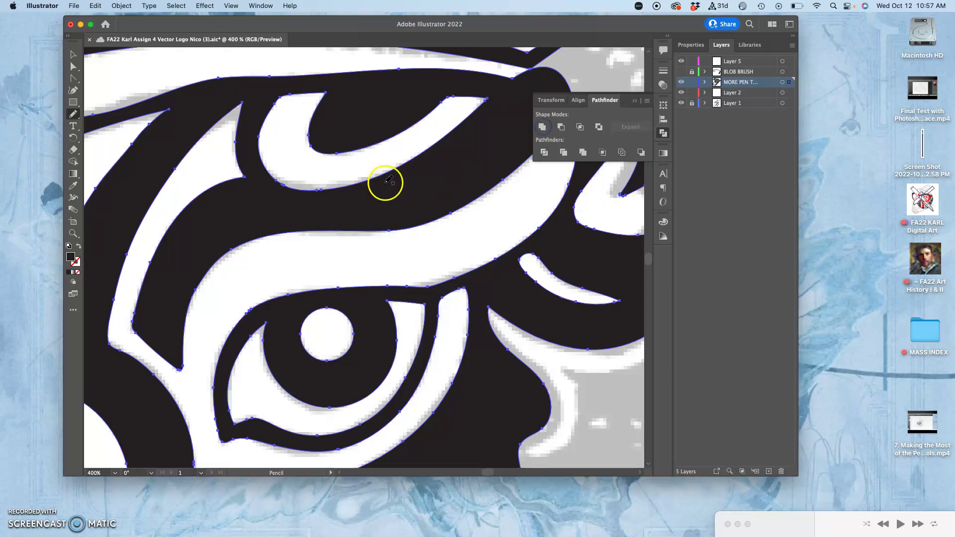
Redraw the upper edge of the strip beneath the visor with the Pencil tool to cover the gray template.
{"action": "scroll", "coordinate": [256, 136], "scroll_direction": "left", "scroll_amount": 10}
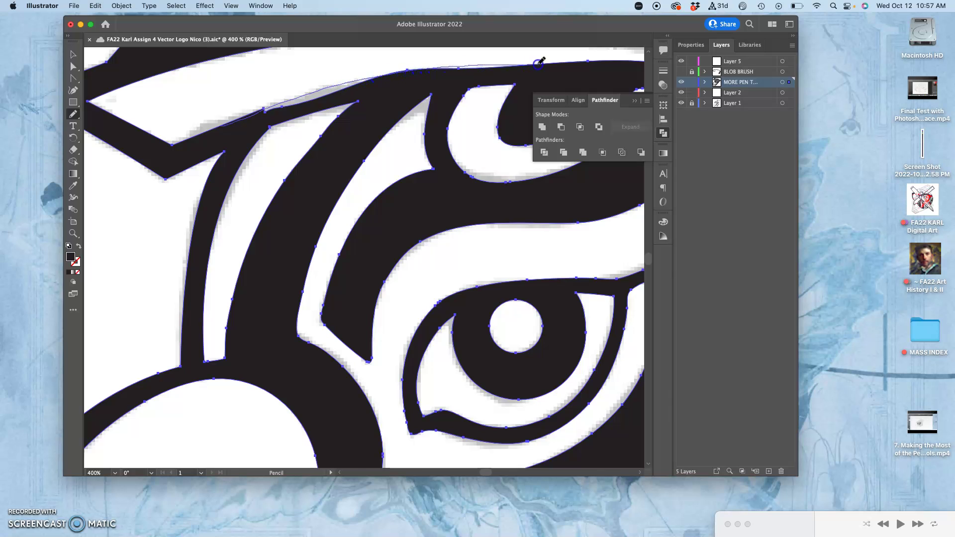
{"action": "left_click_drag", "start_coordinate": [595, 65], "coordinate": [594, 65]}
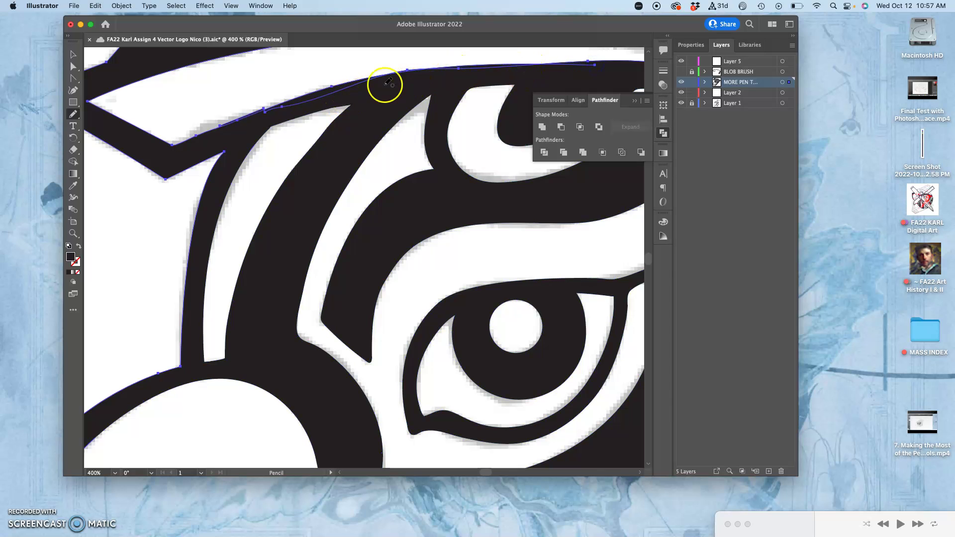
Review the traced brow and visor edges against the template and activate the Pen tool.
{"action": "left_click_drag", "start_coordinate": [454, 96], "coordinate": [358, 153]}
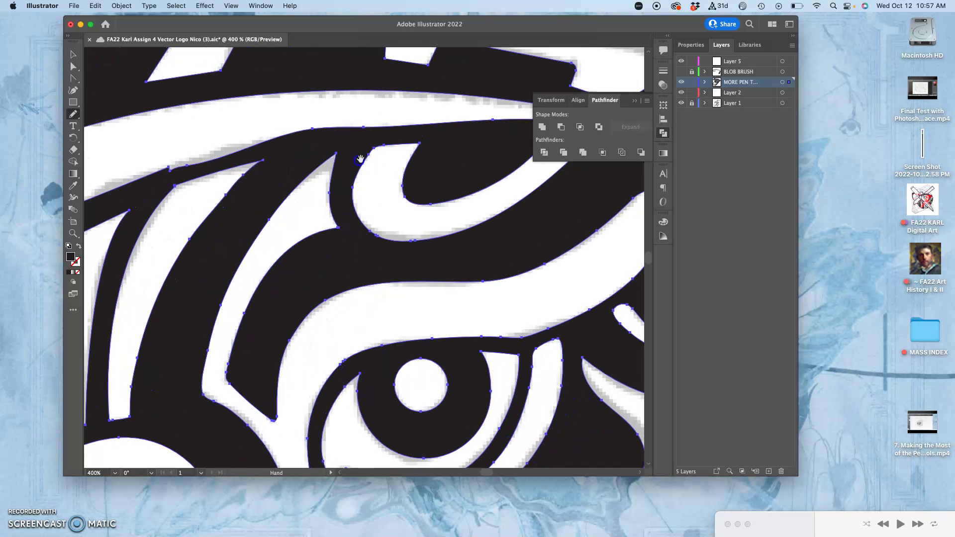
{"action": "scroll", "coordinate": [405, 130], "scroll_direction": "down", "scroll_amount": 4}
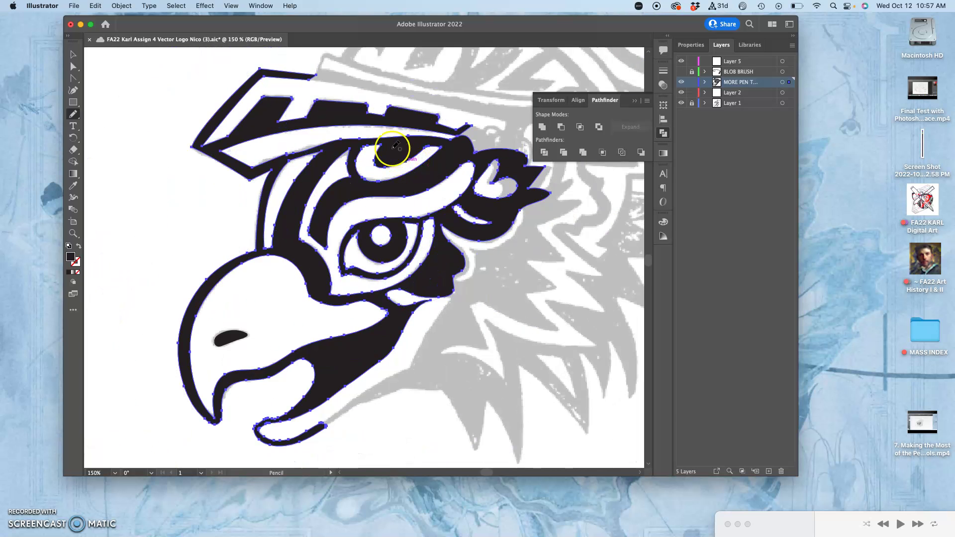
{"action": "mouse_move", "coordinate": [381, 134]}
{"action": "left_mouse_down"}
{"action": "mouse_move", "coordinate": [383, 149]}
{"action": "mouse_move", "coordinate": [358, 167]}
{"action": "left_mouse_up"}
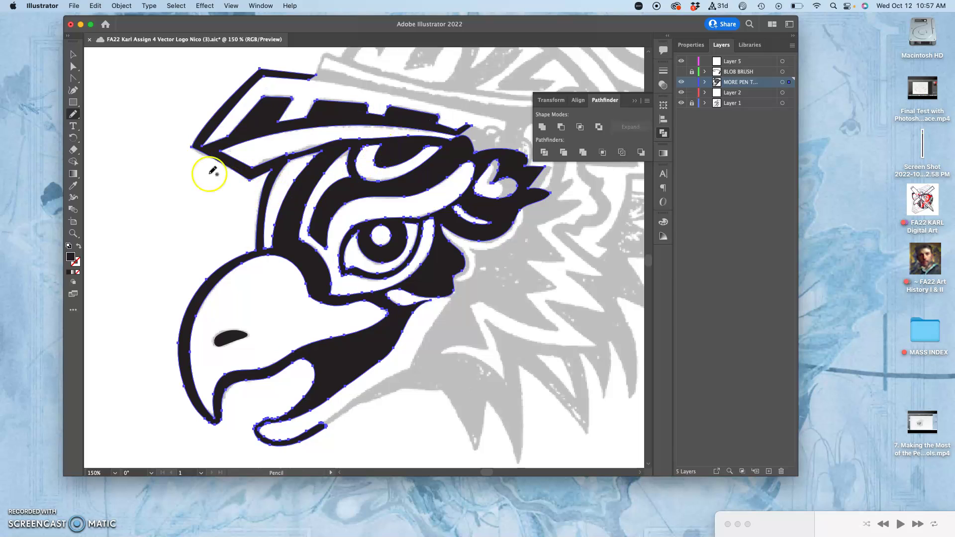
{"action": "left_click", "coordinate": [73, 90]}
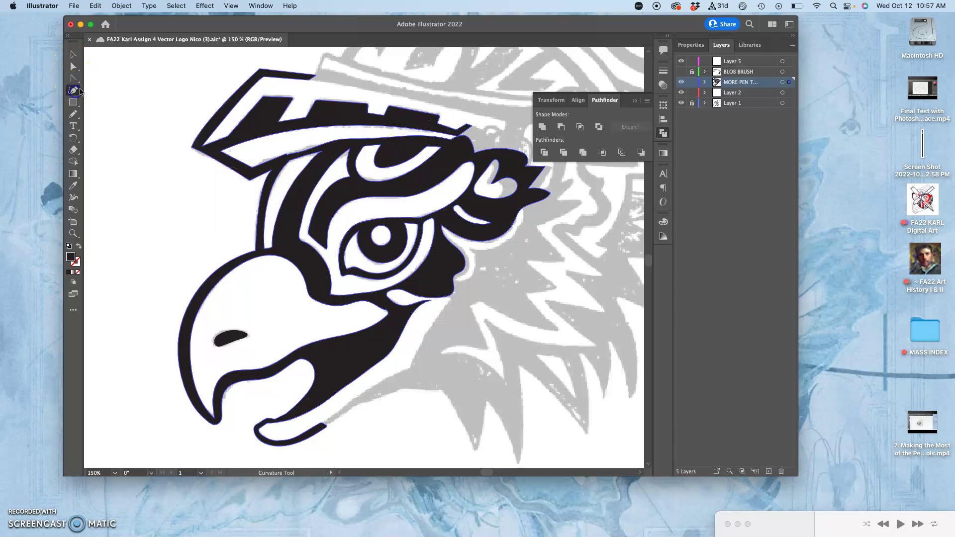
{"action": "left_click_drag", "start_coordinate": [75, 81], "coordinate": [95, 75]}
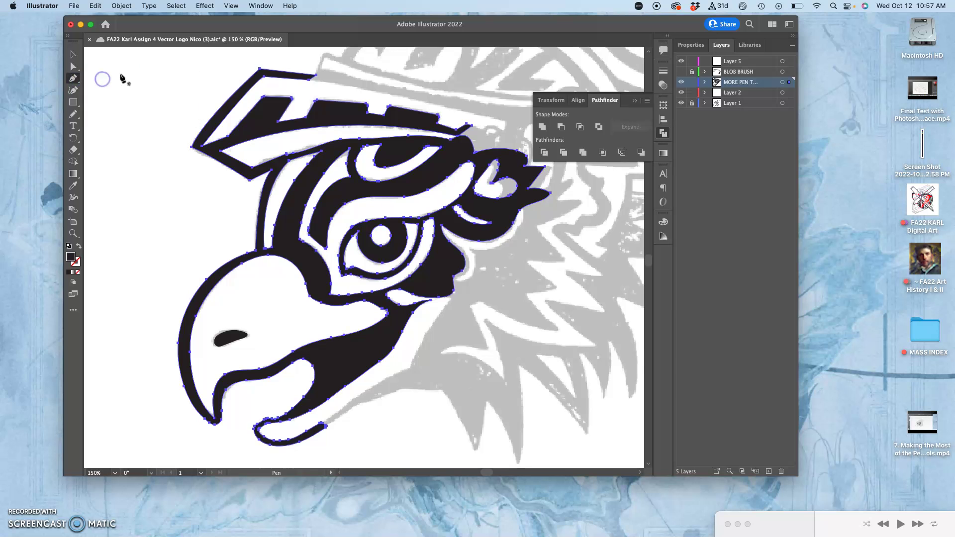
{"action": "key", "text": "super+equal"}
{"action": "key", "text": "super+equal"}
{"action": "key", "text": "super+equal"}
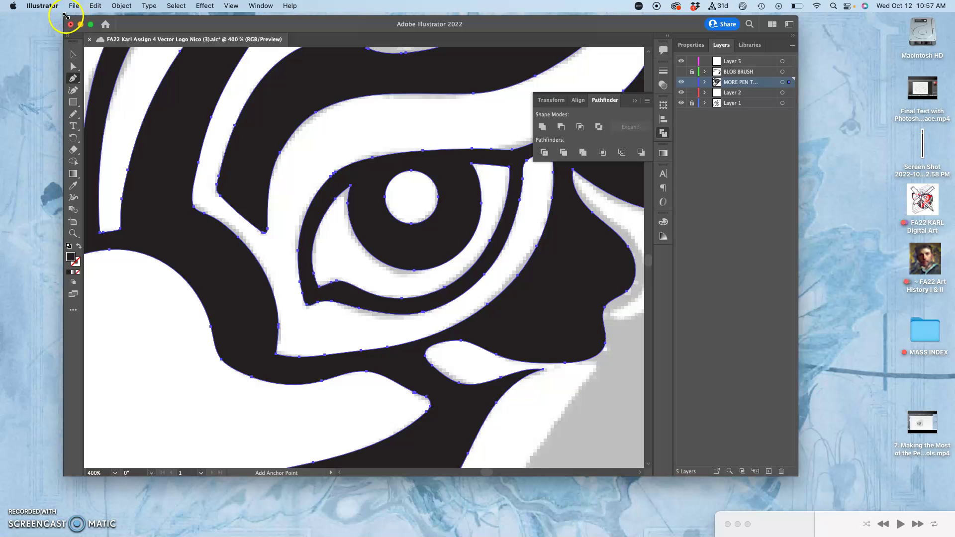
Enlarge the Illustrator window and shift it so more of the artwork fits in view.
{"action": "left_click", "coordinate": [38, 14]}
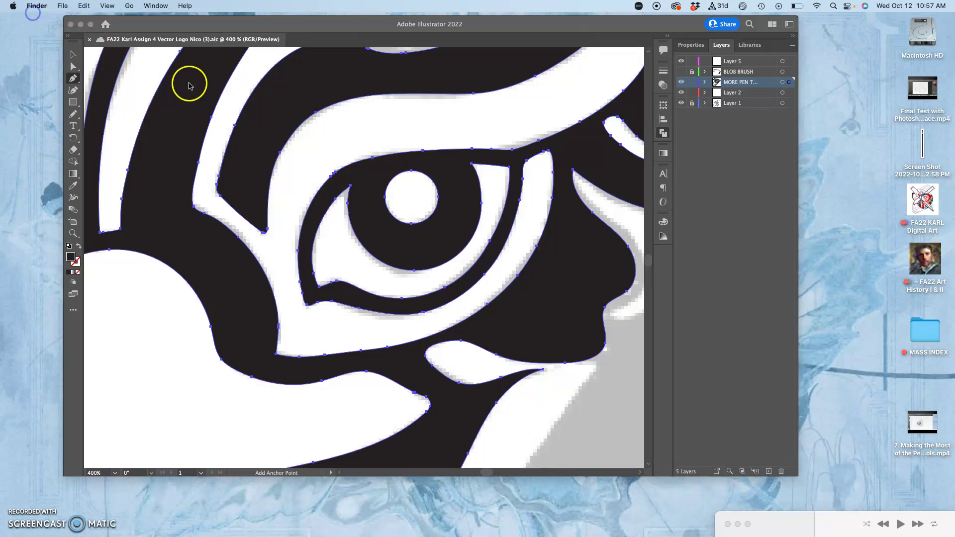
{"action": "left_click", "coordinate": [796, 473]}
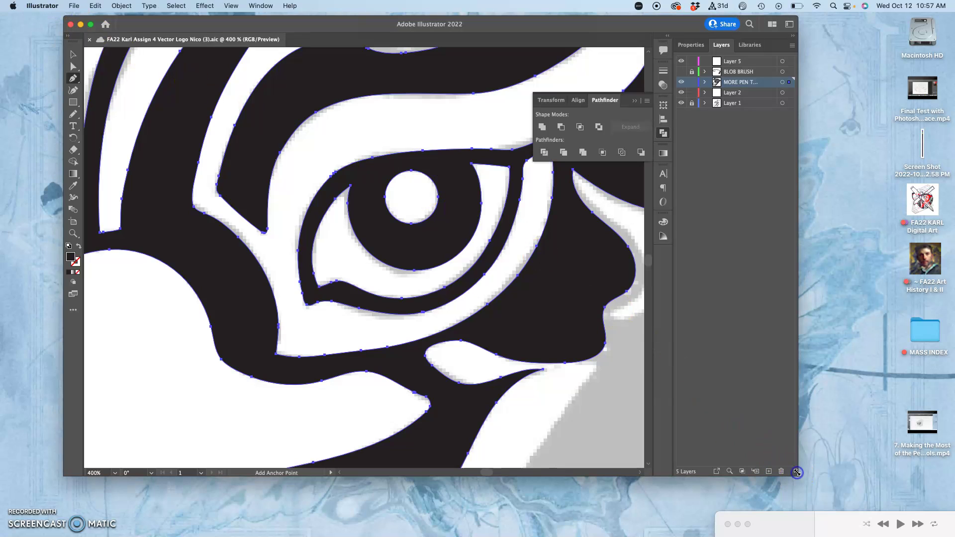
{"action": "left_click_drag", "start_coordinate": [797, 474], "coordinate": [951, 534]}
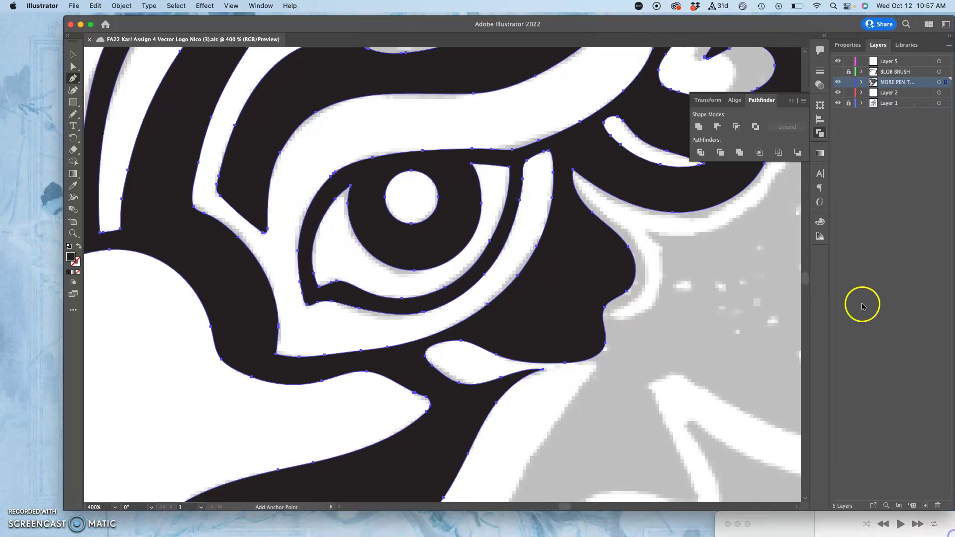
{"action": "left_click_drag", "start_coordinate": [801, 17], "coordinate": [702, 20]}
Examine the traced brow, eye and beak outlines against the gray template for gaps.
{"action": "left_click_drag", "start_coordinate": [318, 136], "coordinate": [400, 277]}
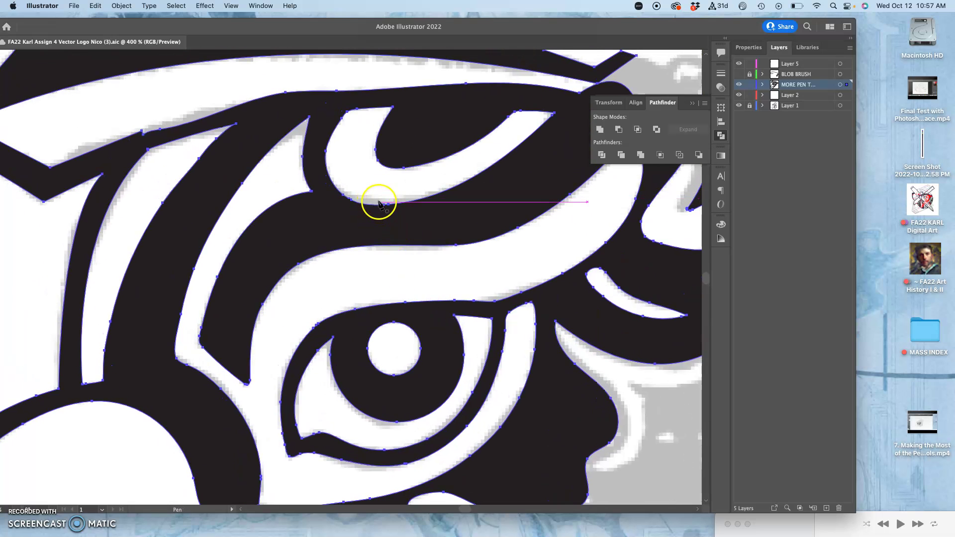
{"action": "left_click_drag", "start_coordinate": [363, 237], "coordinate": [374, 218]}
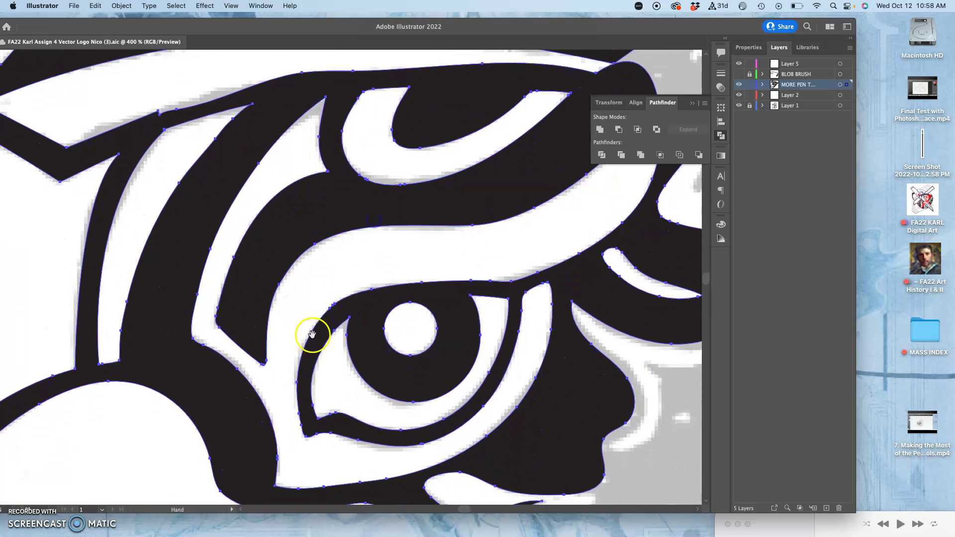
{"action": "left_click_drag", "start_coordinate": [311, 336], "coordinate": [397, 210]}
{"action": "left_click_drag", "start_coordinate": [286, 324], "coordinate": [413, 213]}
{"action": "left_click_drag", "start_coordinate": [276, 270], "coordinate": [302, 375]}
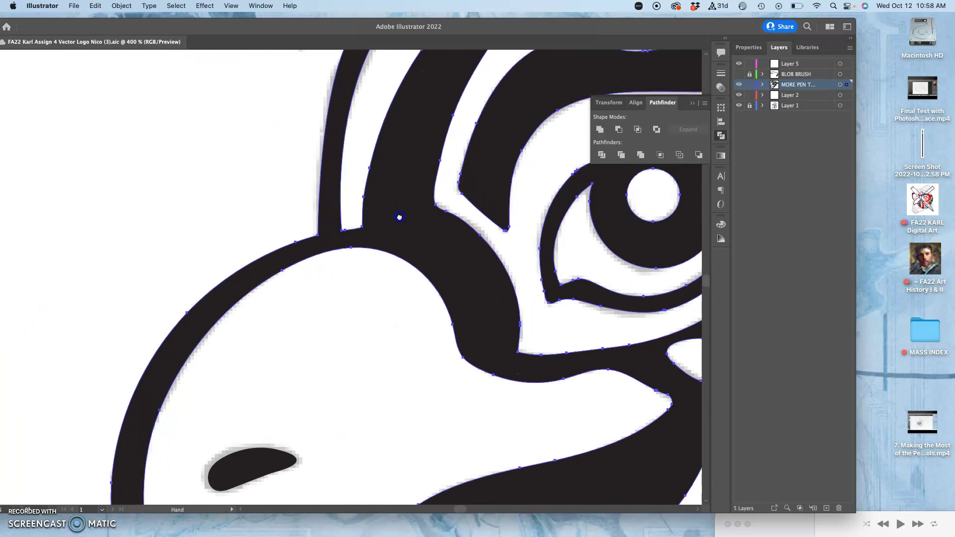
{"action": "left_click_drag", "start_coordinate": [399, 217], "coordinate": [273, 354]}
{"action": "left_click_drag", "start_coordinate": [338, 258], "coordinate": [231, 388]}
{"action": "left_click_drag", "start_coordinate": [373, 230], "coordinate": [407, 219]}
Draw a closed five-point shape with the Pen tool over the brow strip beneath the visor, using straight segments.
{"action": "key", "text": "p"}
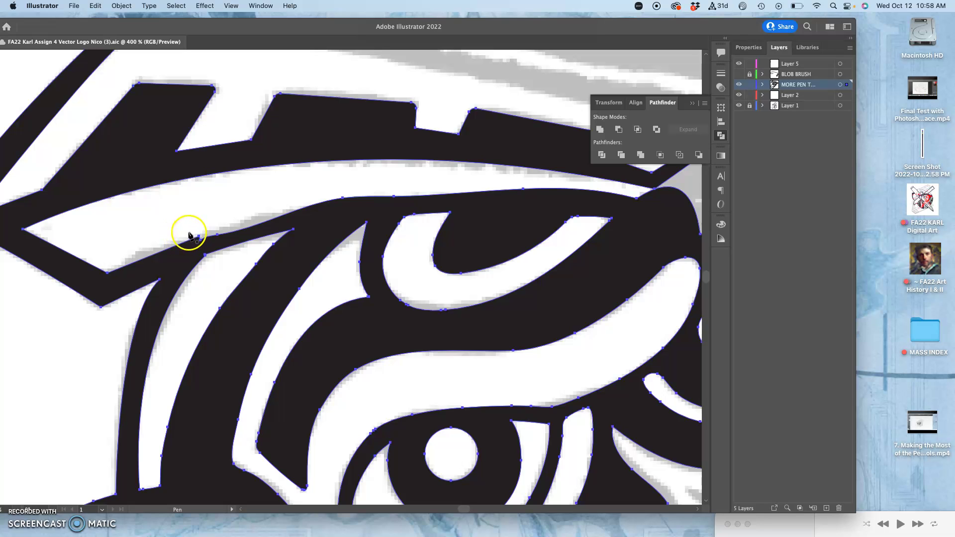
{"action": "left_click", "coordinate": [187, 233]}
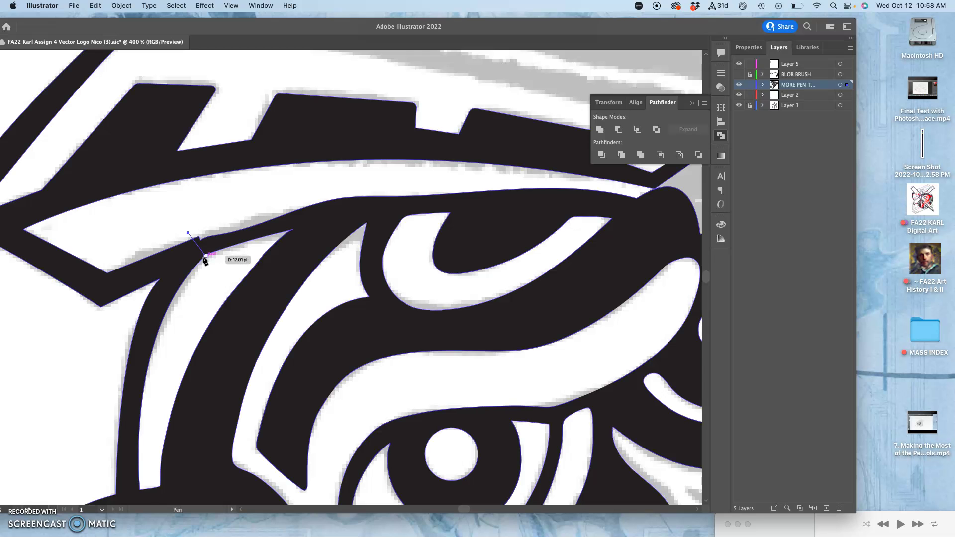
{"action": "left_click", "coordinate": [205, 255]}
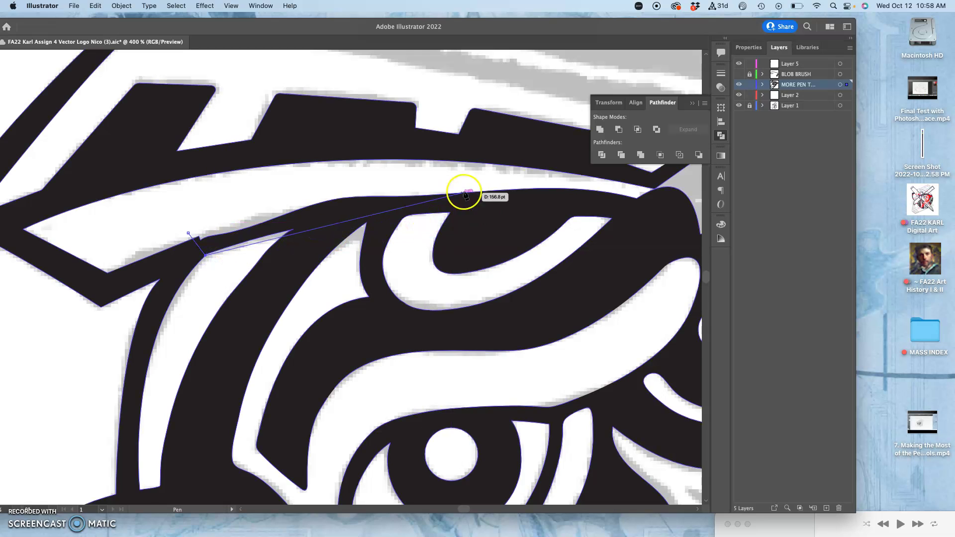
{"action": "left_click", "coordinate": [617, 217]}
{"action": "left_click", "coordinate": [645, 201]}
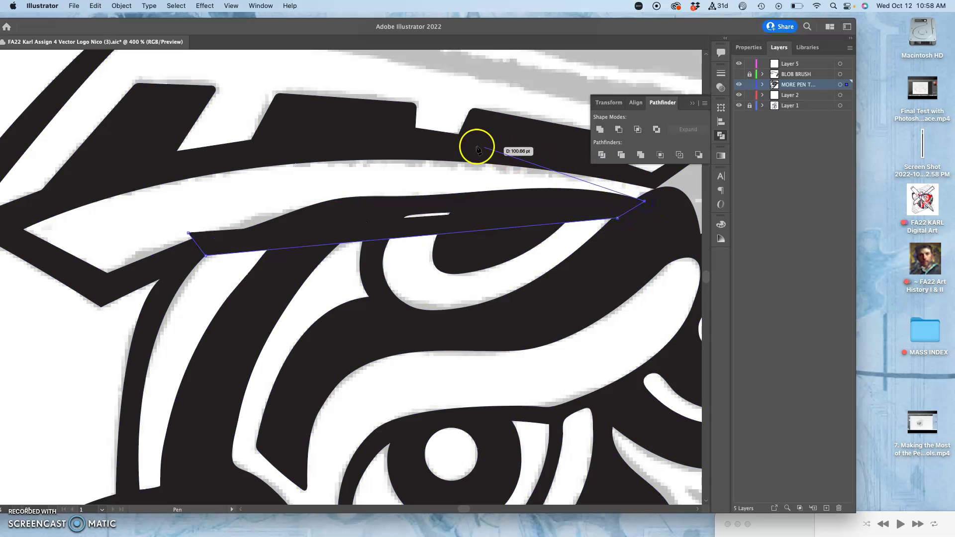
{"action": "left_click", "coordinate": [398, 193]}
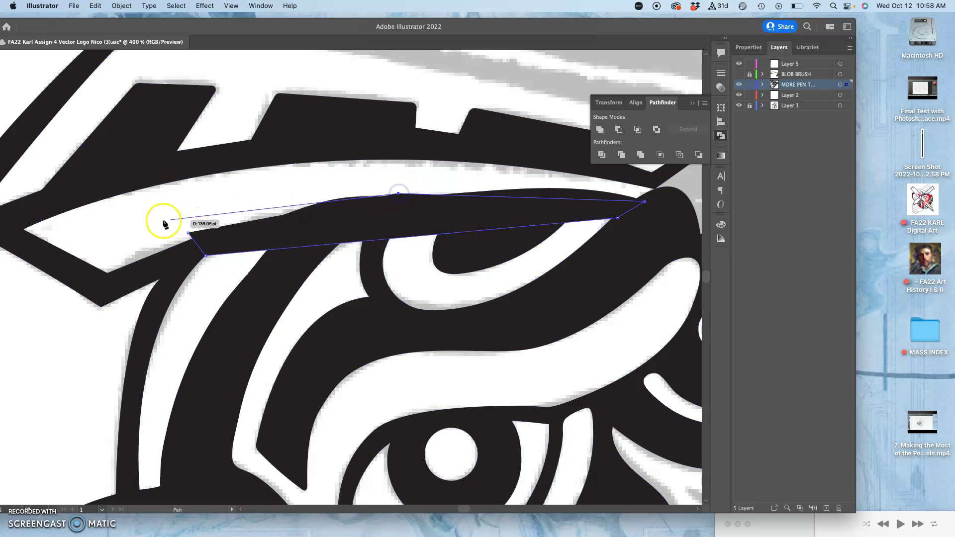
{"action": "left_click", "coordinate": [188, 232]}
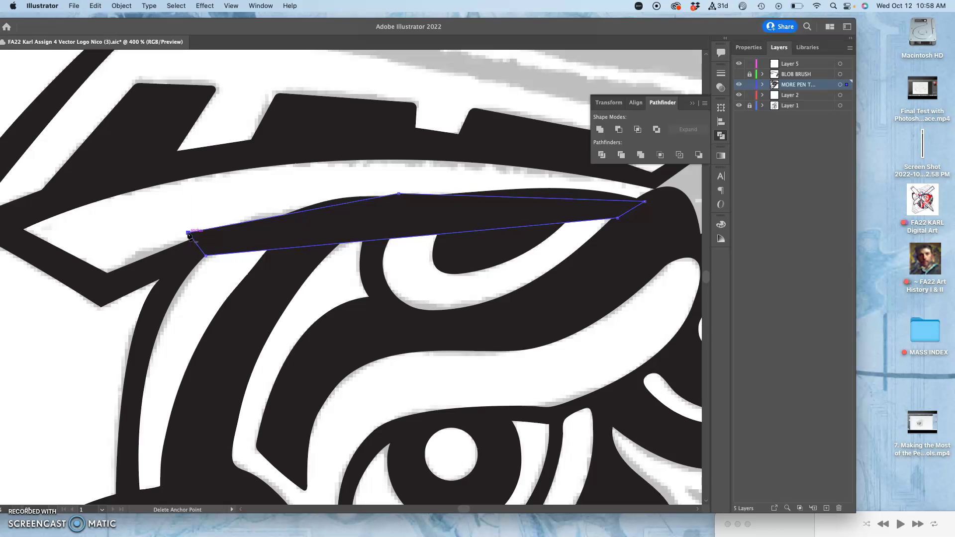
{"action": "left_click", "coordinate": [188, 233]}
{"action": "key", "text": "super+z"}
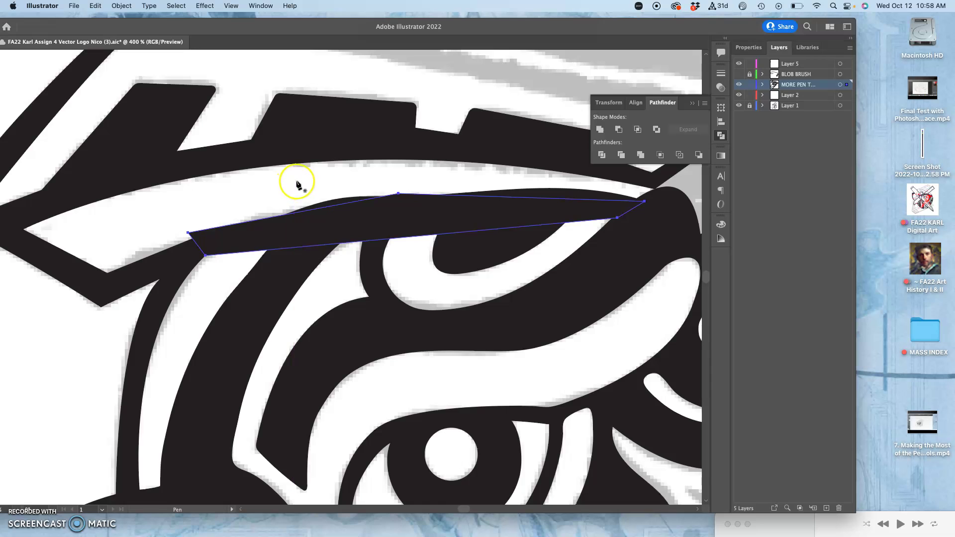
Delete the extra anchor point on the new shape's upper edge and move the window to reveal the tools.
{"action": "key", "text": "super+plus"}
{"action": "key", "text": "super+plus"}
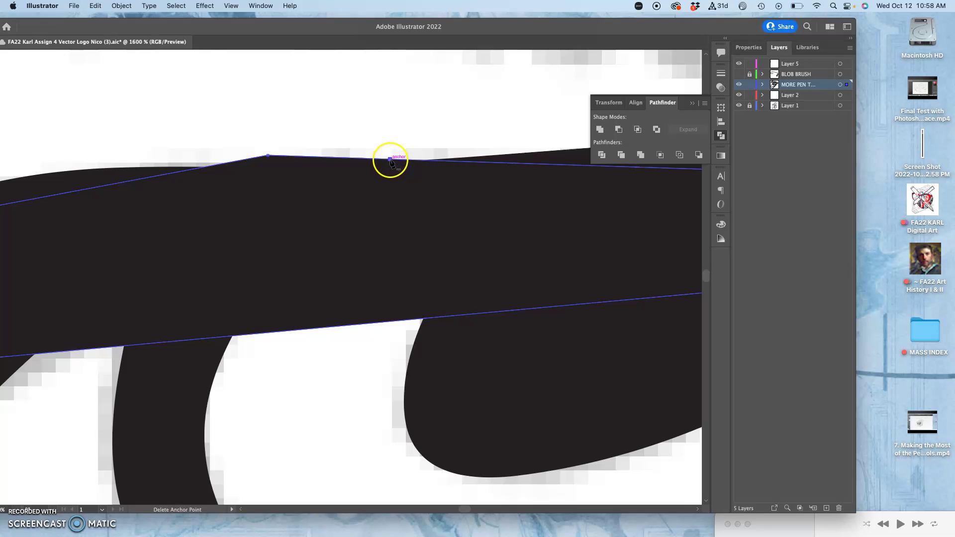
{"action": "left_click", "coordinate": [387, 158]}
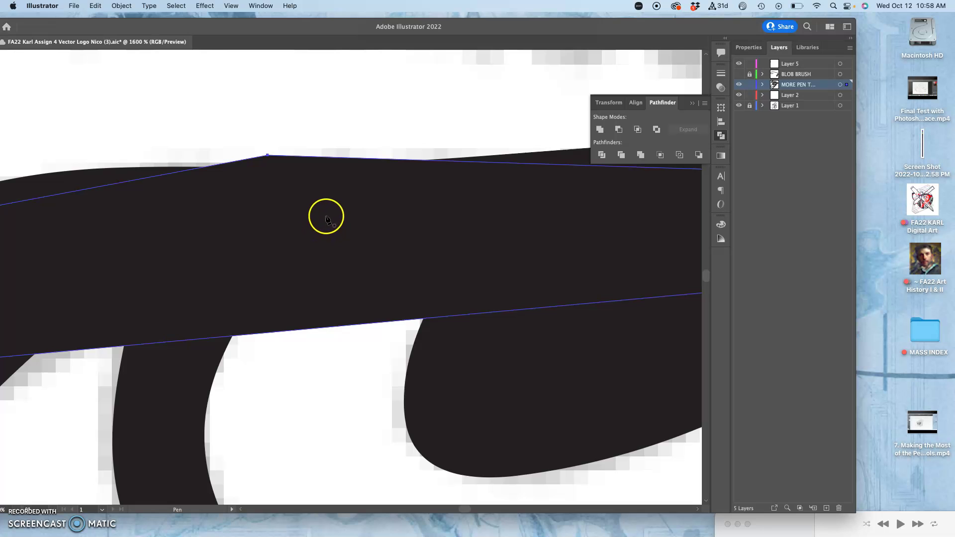
{"action": "key", "text": "super+equal"}
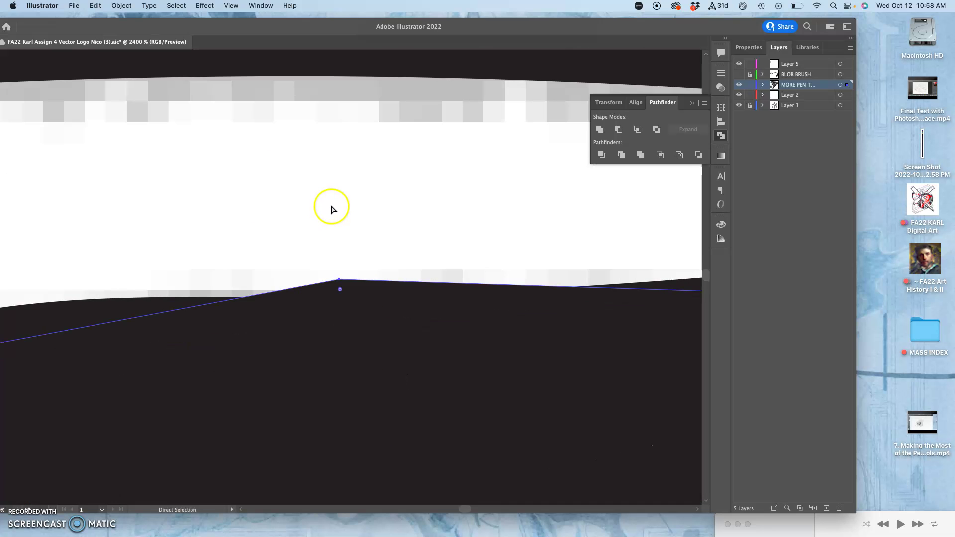
{"action": "key", "text": "super+minus"}
{"action": "key", "text": "super+minus"}
{"action": "key", "text": "super+minus"}
{"action": "key", "text": "super+minus"}
{"action": "key", "text": "super+minus"}
{"action": "key", "text": "super+minus"}
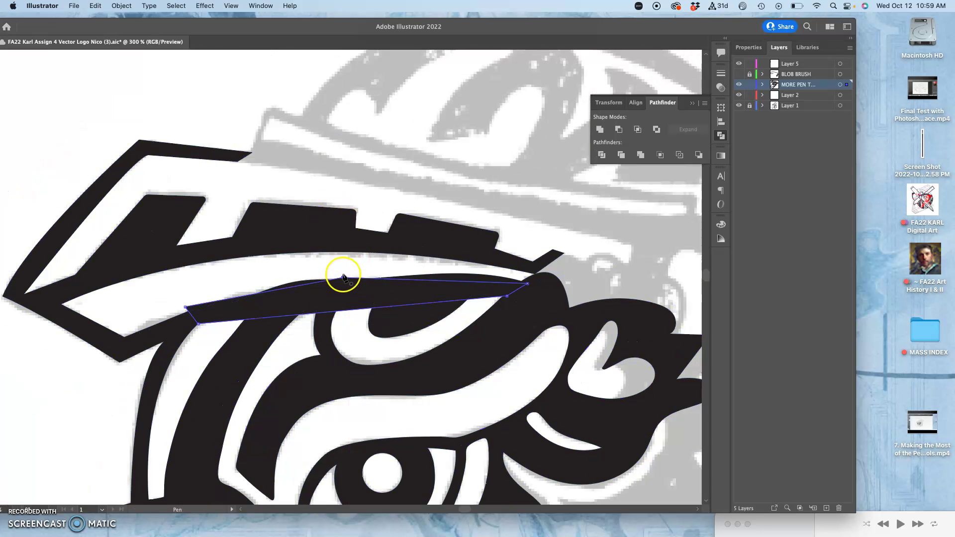
{"action": "left_click_drag", "start_coordinate": [159, 34], "coordinate": [251, 32]}
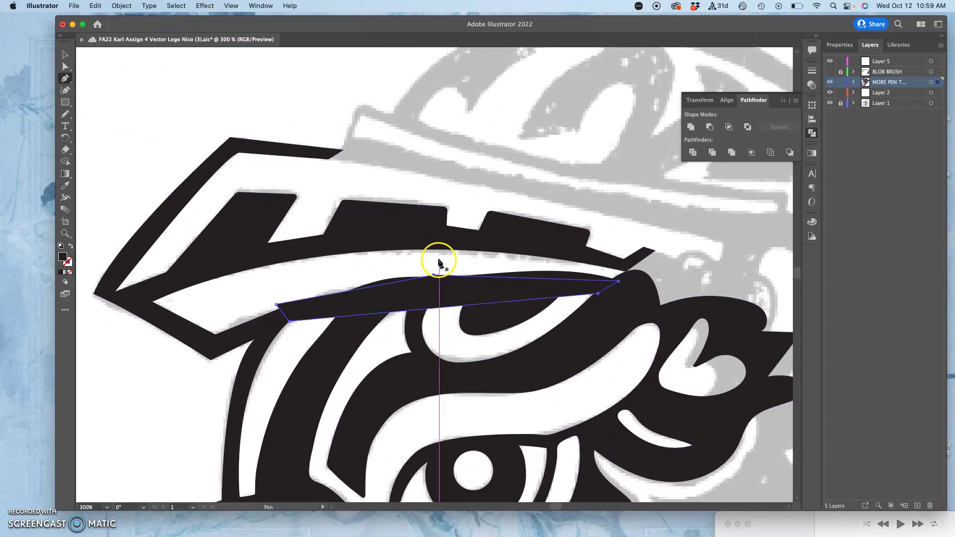
Try to reposition the new shape's upper middle anchor point with Direct Selection and undo the change.
{"action": "left_click", "coordinate": [440, 261], "text": "super"}
{"action": "left_click", "coordinate": [438, 284], "text": "super"}
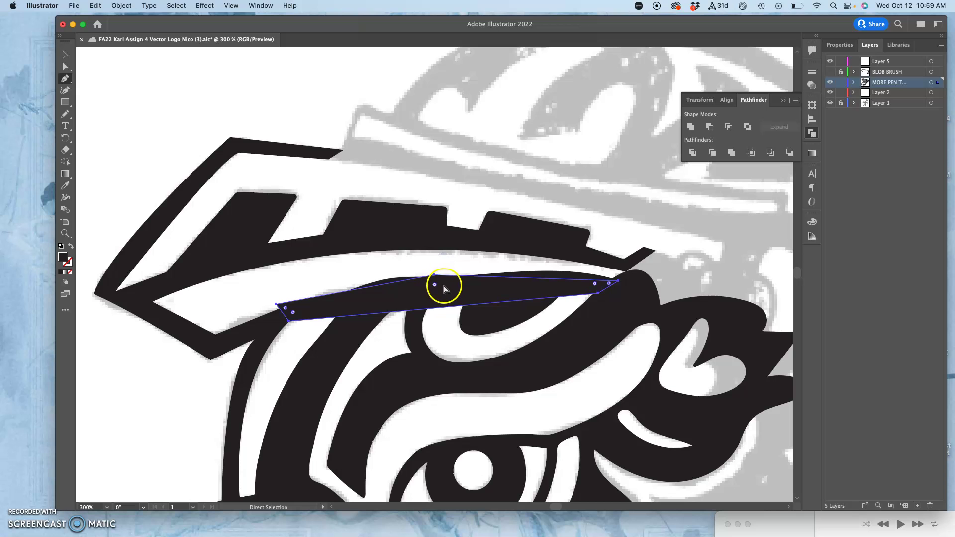
{"action": "key", "text": "super+equal"}
{"action": "key", "text": "super+equal"}
{"action": "key", "text": "super+equal"}
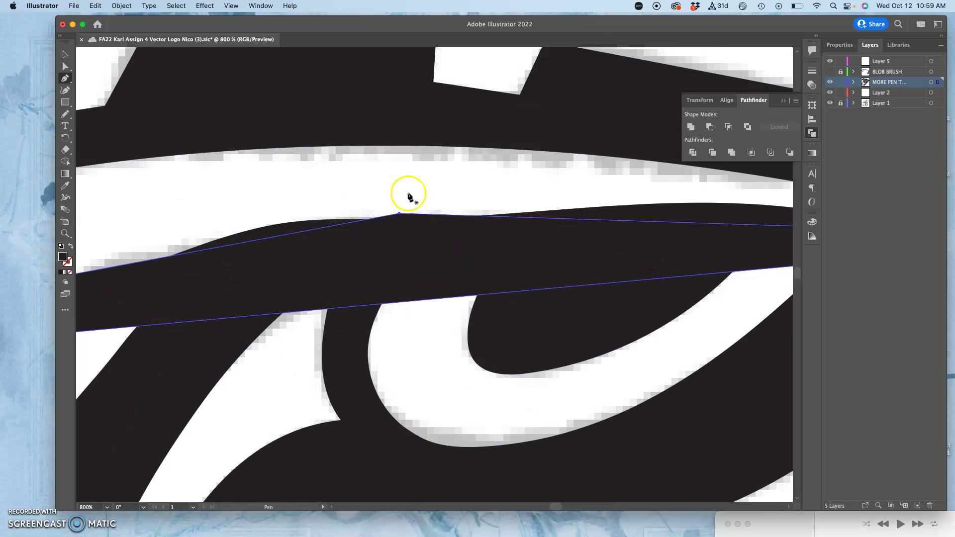
{"action": "left_click", "coordinate": [446, 190], "text": "super"}
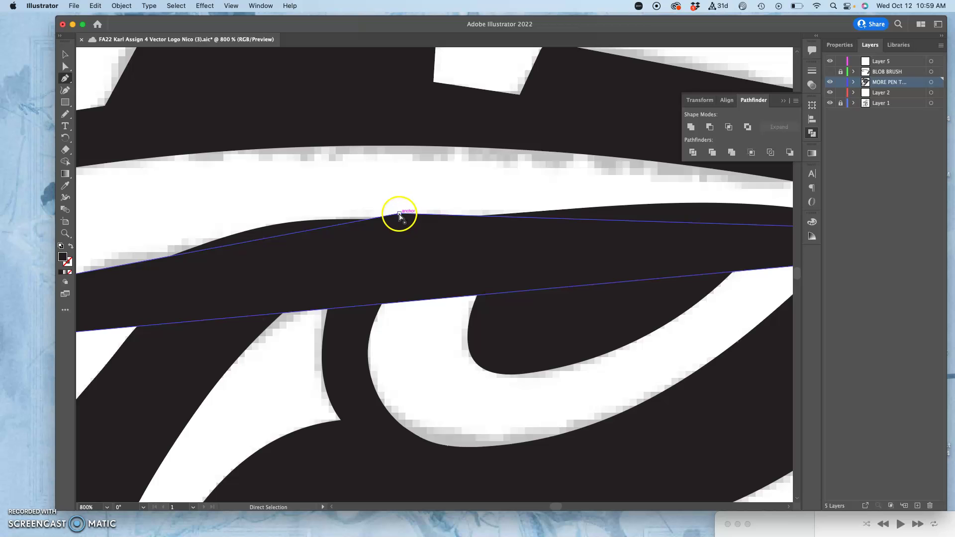
{"action": "left_click_drag", "start_coordinate": [401, 230], "coordinate": [456, 527]}
{"action": "key", "text": "super+z"}
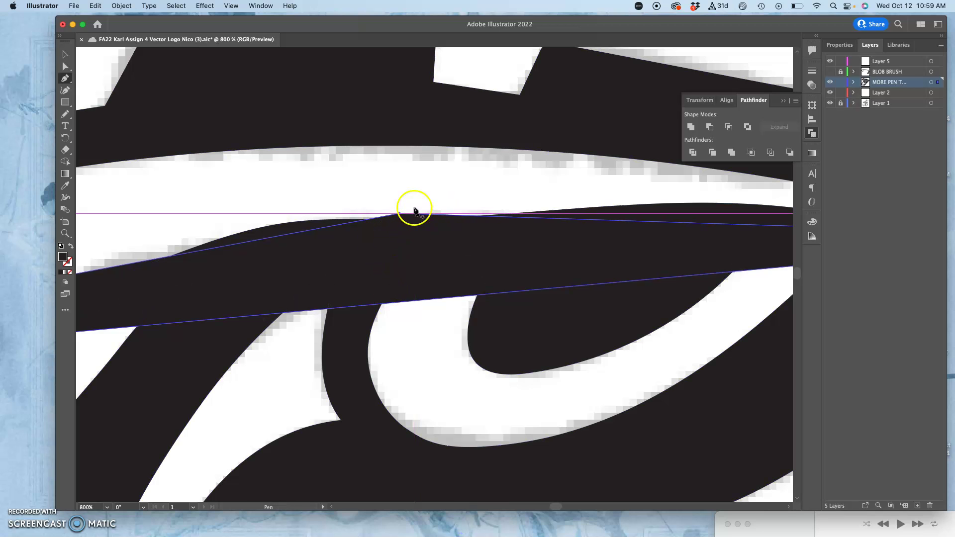
Curve the new shape's upper edge along the template by pulling handles from its upper middle point with the Anchor Point tool.
{"action": "left_click_drag", "start_coordinate": [67, 80], "coordinate": [98, 91]}
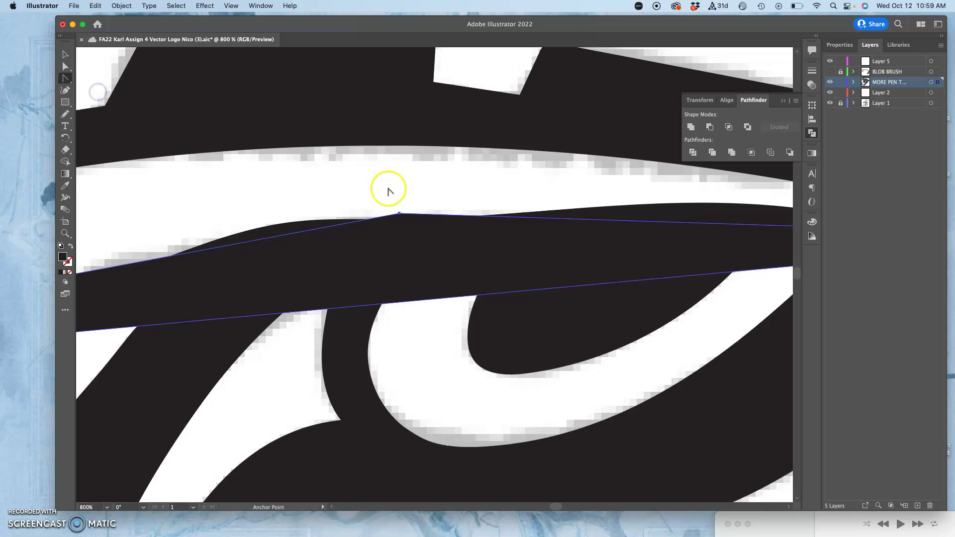
{"action": "left_click_drag", "start_coordinate": [399, 213], "coordinate": [134, 241]}
{"action": "left_click_drag", "start_coordinate": [108, 245], "coordinate": [101, 242]}
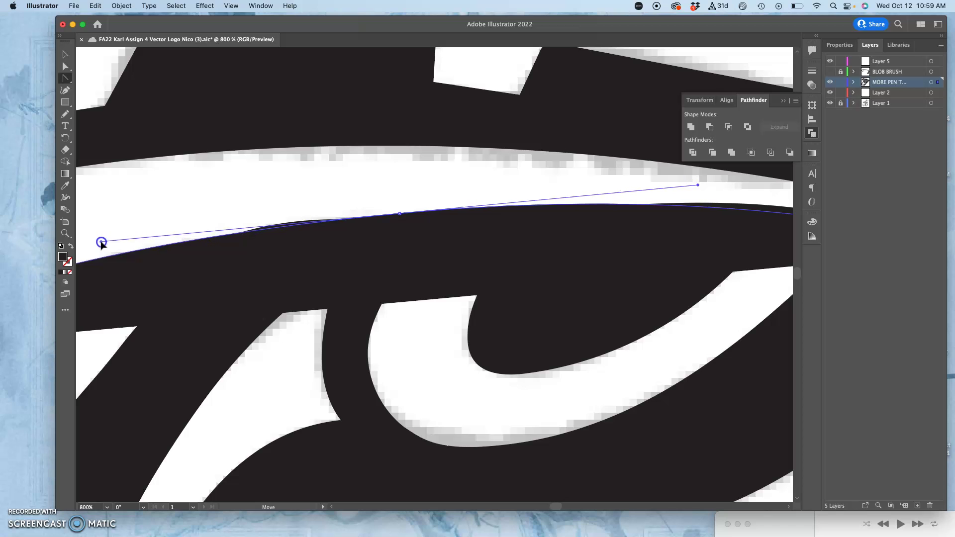
Set the new shape's opacity to 52% and move its upper-left corner point onto the edge of the black outline.
{"action": "key", "text": "super+minus"}
{"action": "key", "text": "super+minus"}
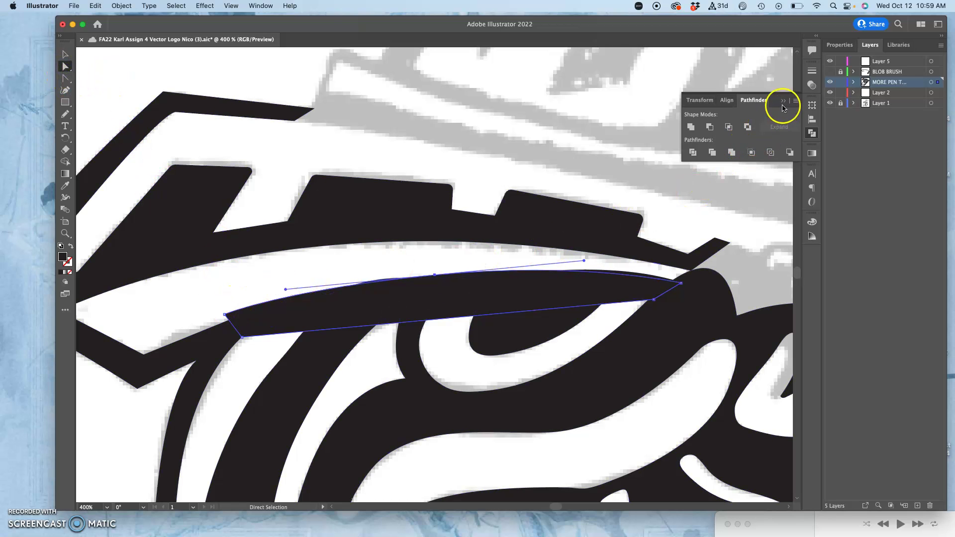
{"action": "left_click", "coordinate": [810, 86]}
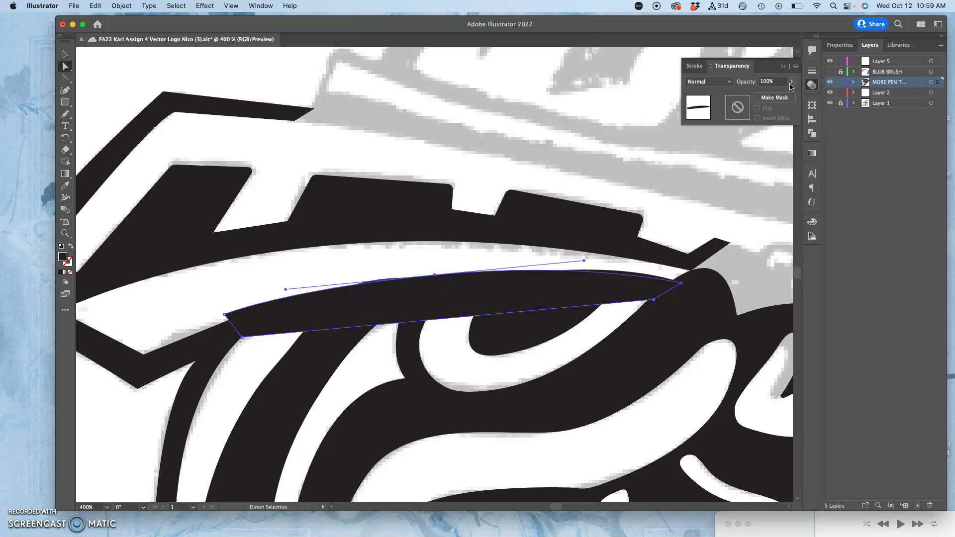
{"action": "left_click_drag", "start_coordinate": [778, 96], "coordinate": [762, 100]}
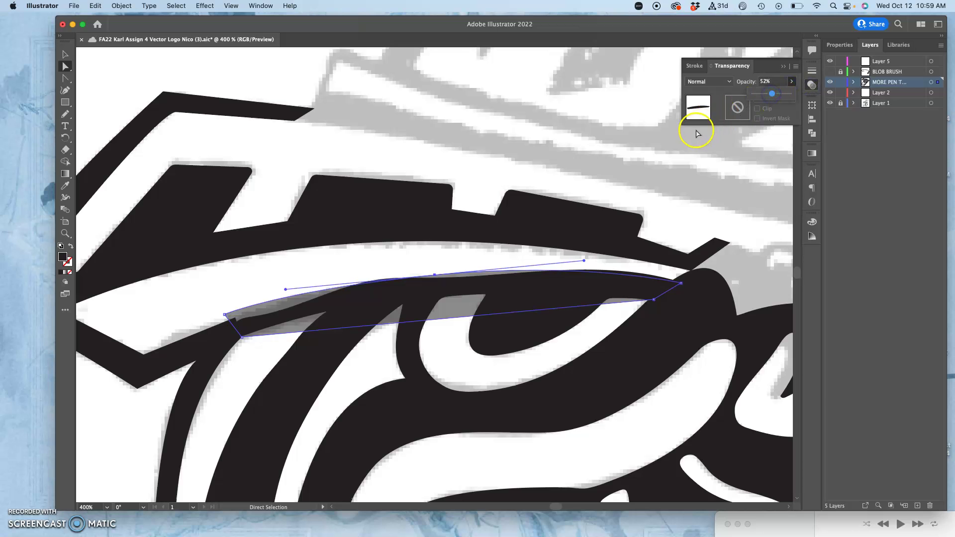
{"action": "key", "text": "super+equal"}
{"action": "key", "text": "super+equal"}
{"action": "key", "text": "super+equal"}
{"action": "left_click_drag", "start_coordinate": [371, 314], "coordinate": [309, 210]}
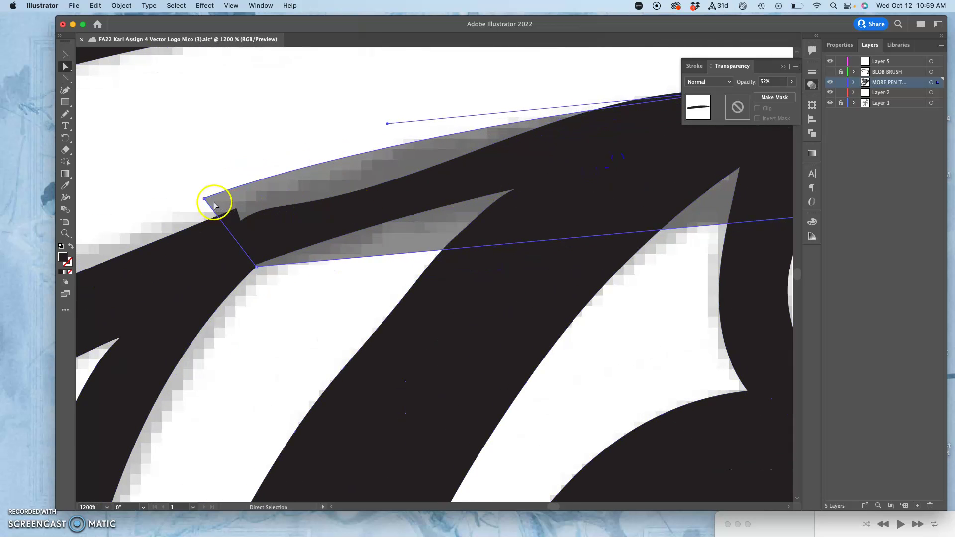
{"action": "left_click_drag", "start_coordinate": [188, 197], "coordinate": [213, 218]}
{"action": "left_click", "coordinate": [389, 228]}
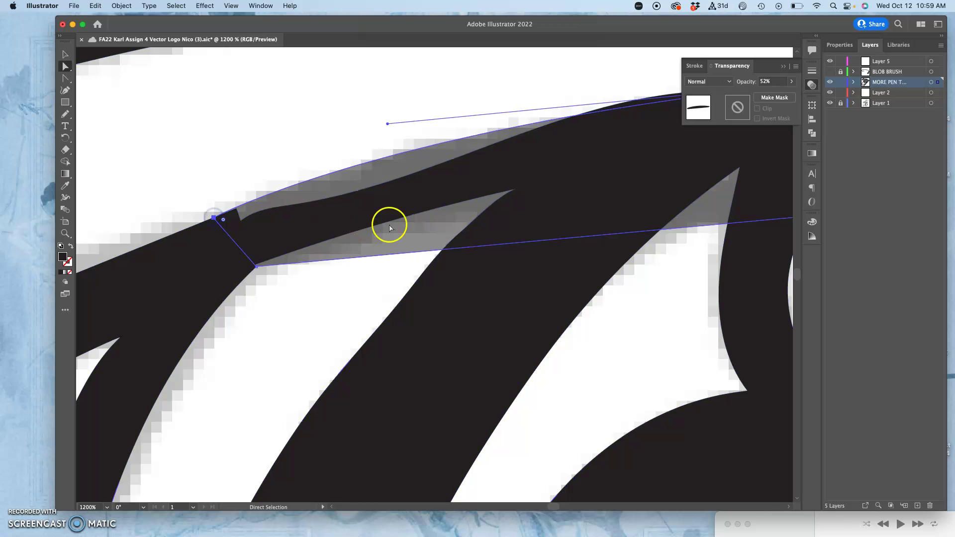
Move the translucent shape's upper-right corner point about 0.8 pt horizontally and 1 pt upward to meet the black outline.
{"action": "key", "text": "space"}
{"action": "left_click_drag", "start_coordinate": [537, 172], "coordinate": [208, 204]}
{"action": "left_click_drag", "start_coordinate": [469, 207], "coordinate": [196, 194]}
{"action": "left_click_drag", "start_coordinate": [437, 215], "coordinate": [255, 219]}
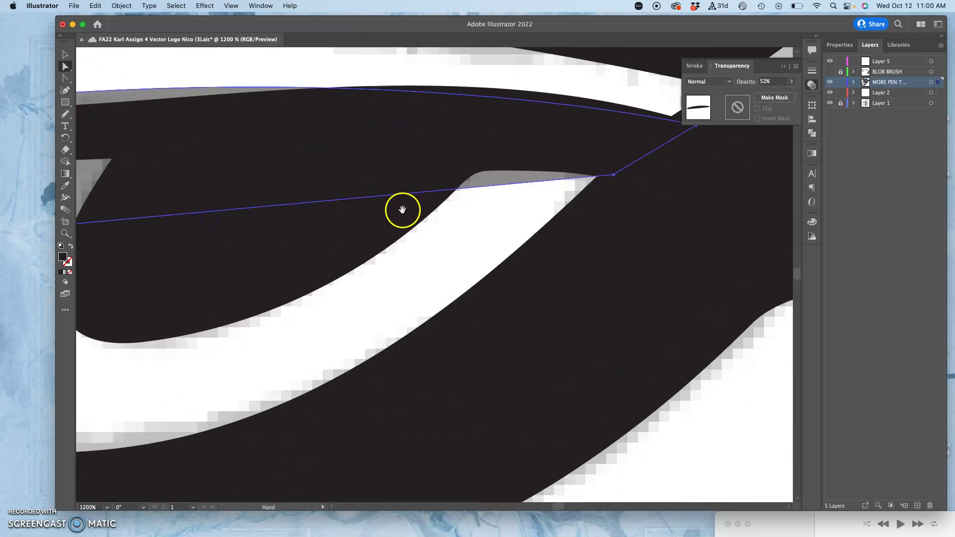
{"action": "left_click_drag", "start_coordinate": [402, 210], "coordinate": [273, 226]}
{"action": "left_click", "coordinate": [557, 146]}
{"action": "left_click_drag", "start_coordinate": [557, 146], "coordinate": [561, 142]}
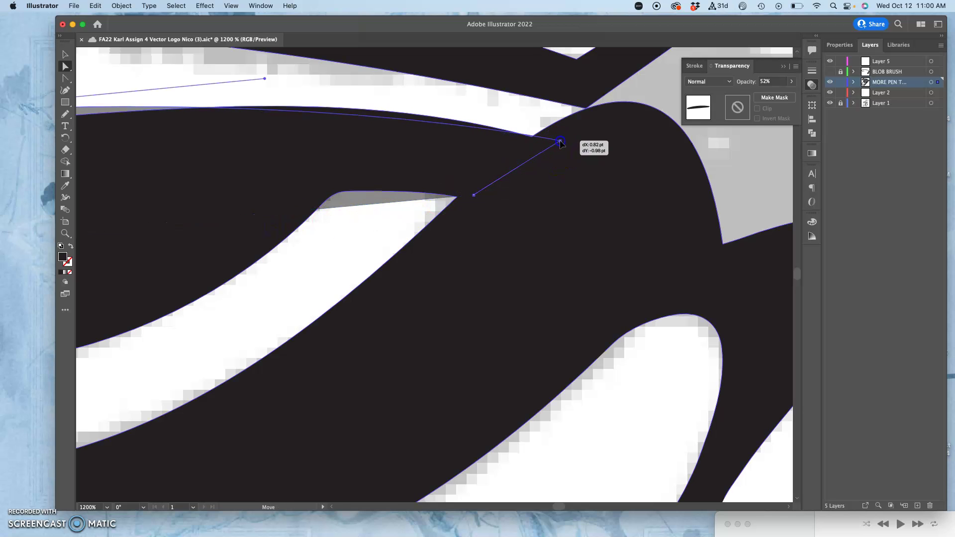
Lock Layer 2 and ready the Eraser tool with a 24 pt size, 100% roundness and 0° angle.
{"action": "left_click_drag", "start_coordinate": [374, 178], "coordinate": [619, 184]}
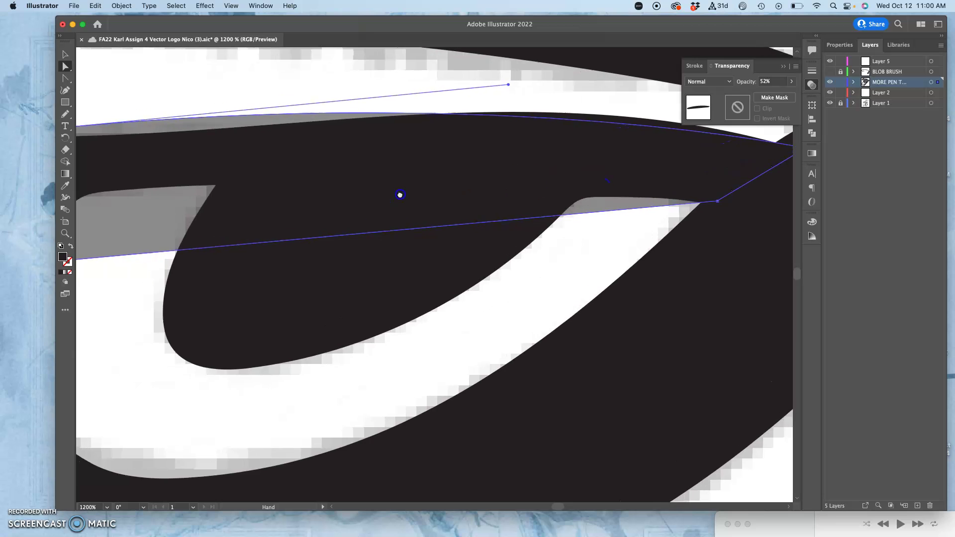
{"action": "left_click_drag", "start_coordinate": [398, 194], "coordinate": [598, 186]}
{"action": "left_click_drag", "start_coordinate": [426, 200], "coordinate": [626, 171]}
{"action": "left_click_drag", "start_coordinate": [486, 194], "coordinate": [693, 171]}
{"action": "left_click_drag", "start_coordinate": [556, 185], "coordinate": [694, 163]}
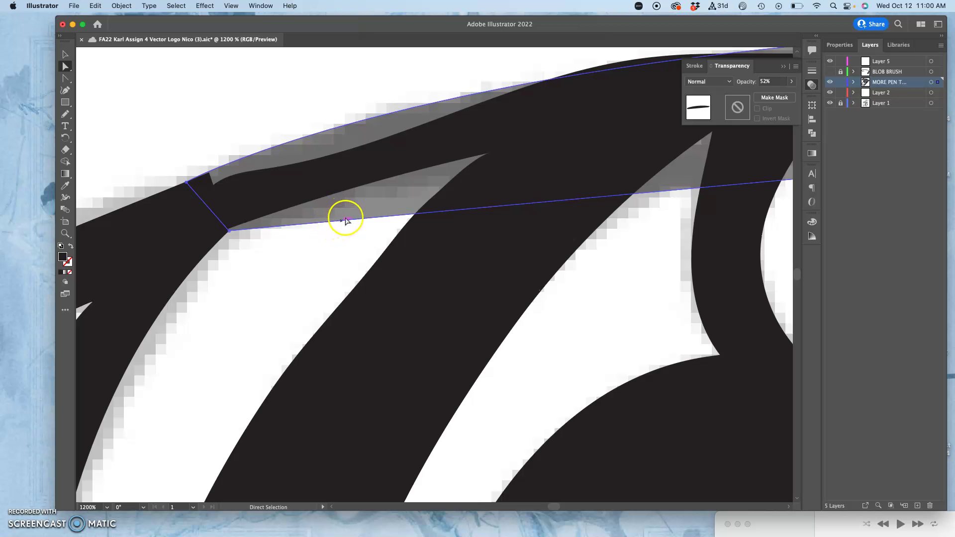
{"action": "left_click", "coordinate": [840, 93]}
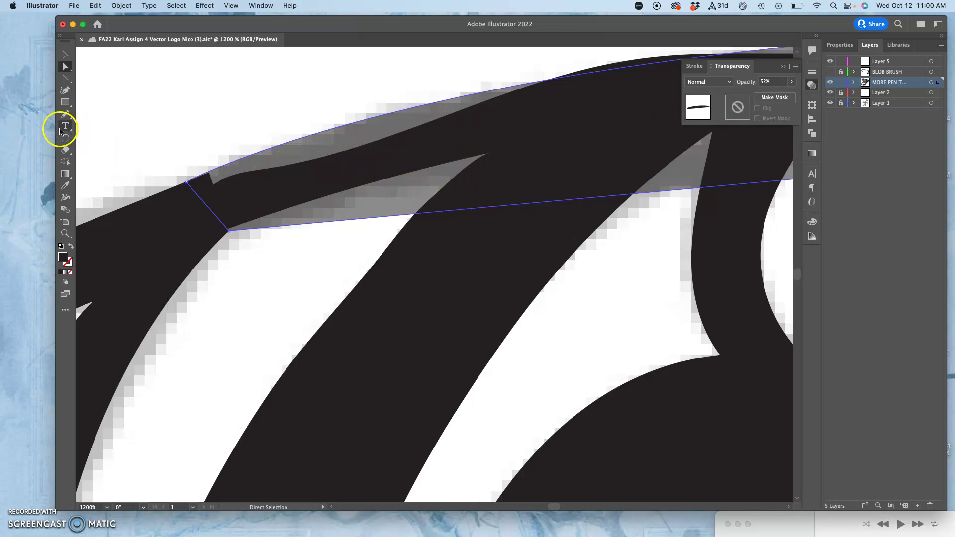
{"action": "double_click", "coordinate": [65, 149]}
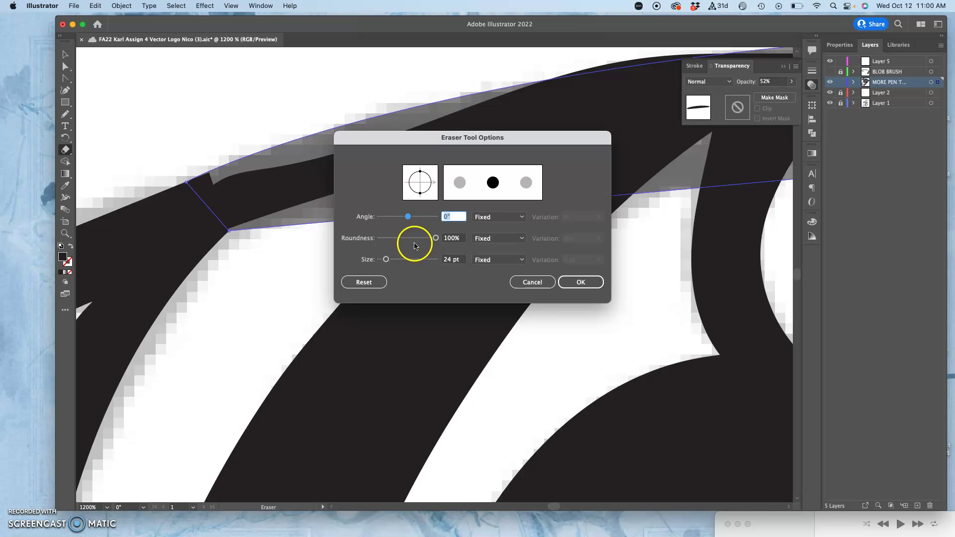
{"action": "left_click", "coordinate": [562, 288]}
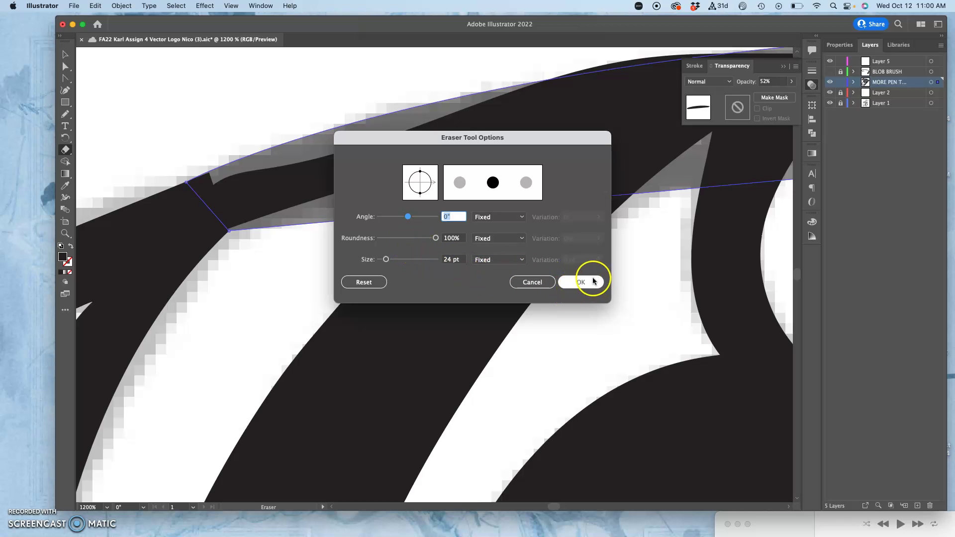
{"action": "left_click", "coordinate": [582, 283]}
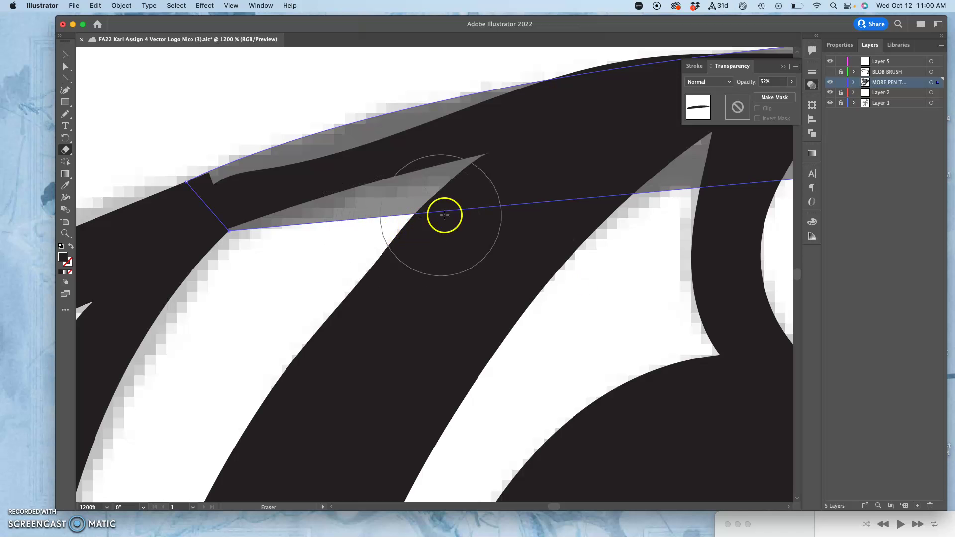
Erase the lower parts of the translucent shape that overhang the white gaps between the black stripes.
{"action": "mouse_move", "coordinate": [505, 196]}
{"action": "left_mouse_down"}
{"action": "mouse_move", "coordinate": [388, 217]}
{"action": "mouse_move", "coordinate": [252, 271]}
{"action": "left_mouse_up"}
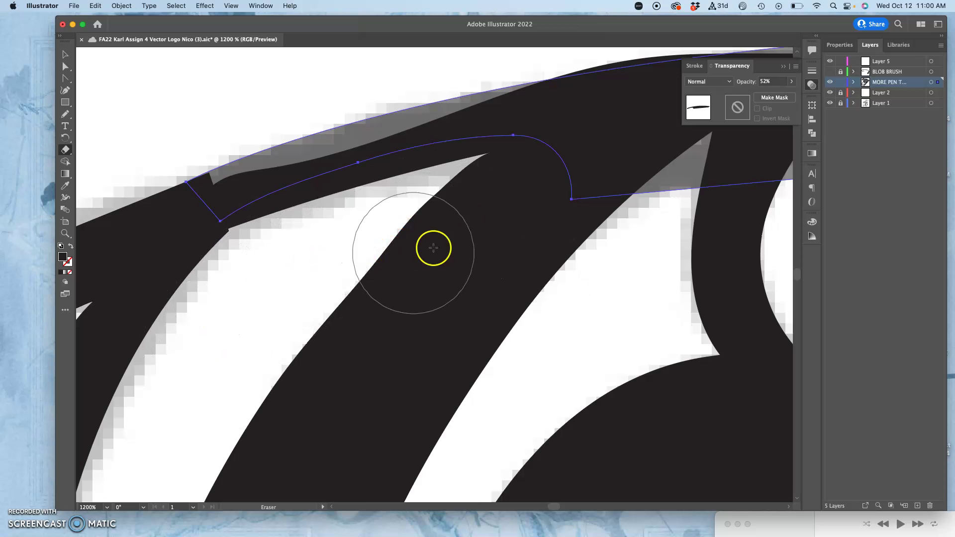
{"action": "left_click_drag", "start_coordinate": [565, 253], "coordinate": [309, 301]}
{"action": "mouse_move", "coordinate": [506, 258]}
{"action": "left_mouse_down"}
{"action": "mouse_move", "coordinate": [475, 224]}
{"action": "mouse_move", "coordinate": [298, 265]}
{"action": "left_mouse_up"}
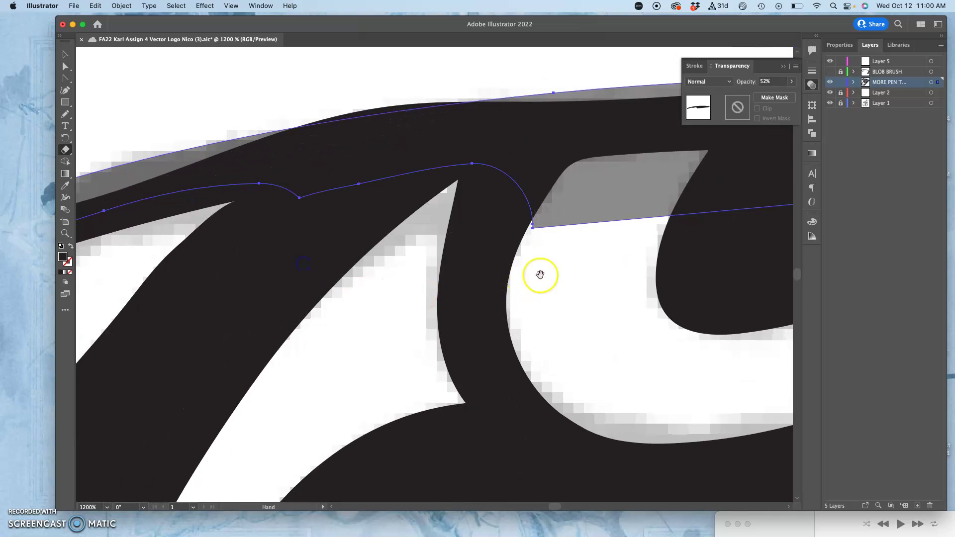
{"action": "left_click_drag", "start_coordinate": [542, 275], "coordinate": [360, 282]}
{"action": "mouse_move", "coordinate": [517, 208]}
{"action": "left_mouse_down"}
{"action": "mouse_move", "coordinate": [412, 213]}
{"action": "mouse_move", "coordinate": [345, 246]}
{"action": "left_mouse_up"}
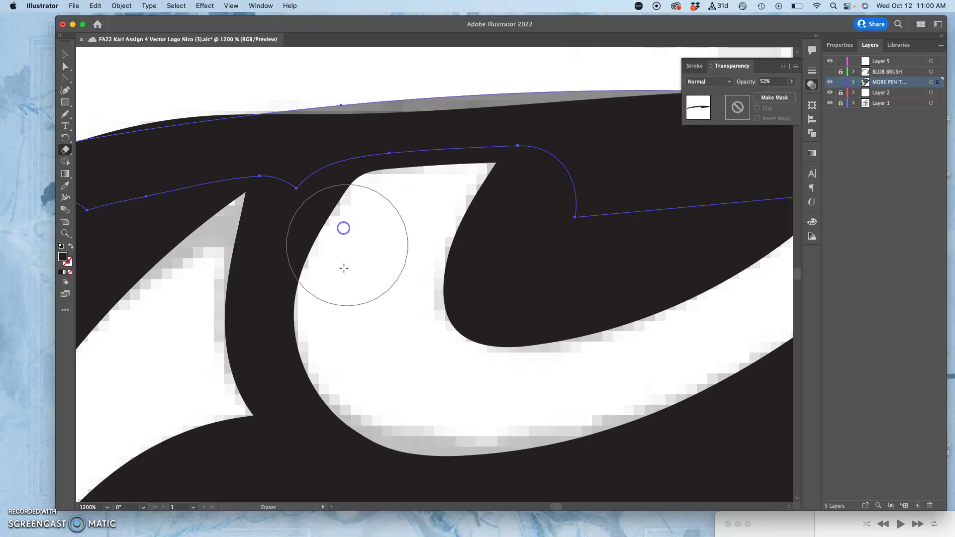
{"action": "left_click_drag", "start_coordinate": [541, 263], "coordinate": [256, 311]}
{"action": "mouse_move", "coordinate": [682, 277]}
{"action": "left_mouse_down"}
{"action": "mouse_move", "coordinate": [635, 262]}
{"action": "mouse_move", "coordinate": [481, 262]}
{"action": "left_mouse_up"}
Select the black outline artwork and erase the bump along its upper edge above the pointed white gap.
{"action": "mouse_move", "coordinate": [330, 318]}
{"action": "left_mouse_down"}
{"action": "mouse_move", "coordinate": [567, 291]}
{"action": "mouse_move", "coordinate": [565, 276]}
{"action": "left_mouse_up"}
{"action": "mouse_move", "coordinate": [445, 291]}
{"action": "left_mouse_down"}
{"action": "mouse_move", "coordinate": [481, 281]}
{"action": "mouse_move", "coordinate": [466, 294]}
{"action": "left_mouse_up"}
{"action": "left_click", "coordinate": [494, 275], "text": "super"}
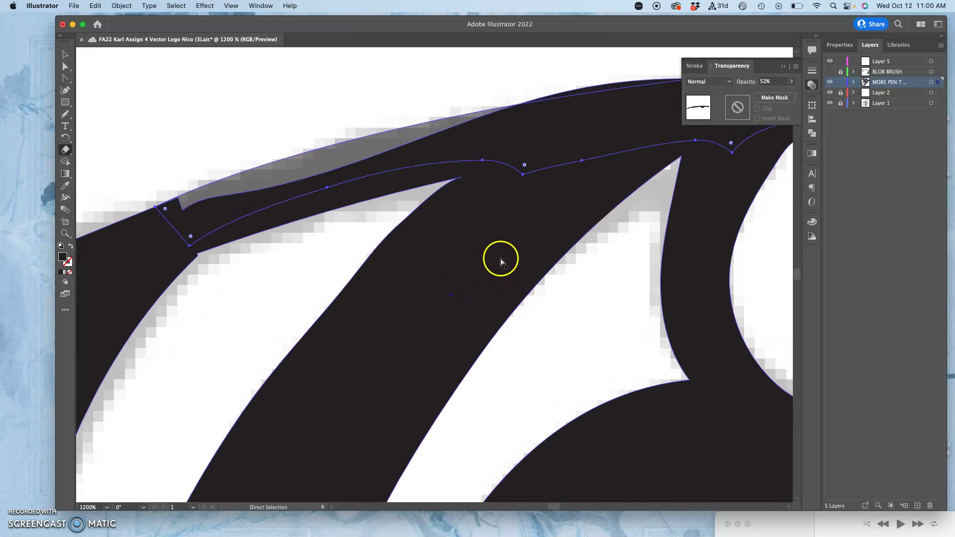
{"action": "left_click", "coordinate": [501, 262], "text": "super"}
{"action": "scroll", "coordinate": [503, 239], "scroll_direction": "right", "scroll_amount": 5}
{"action": "scroll", "coordinate": [502, 239], "scroll_direction": "up", "scroll_amount": 3}
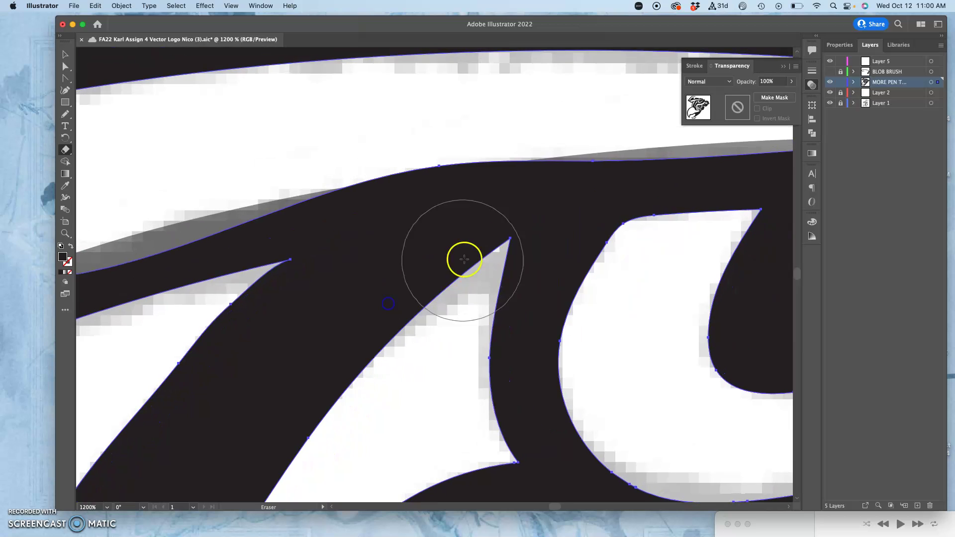
{"action": "left_click_drag", "start_coordinate": [531, 119], "coordinate": [290, 155]}
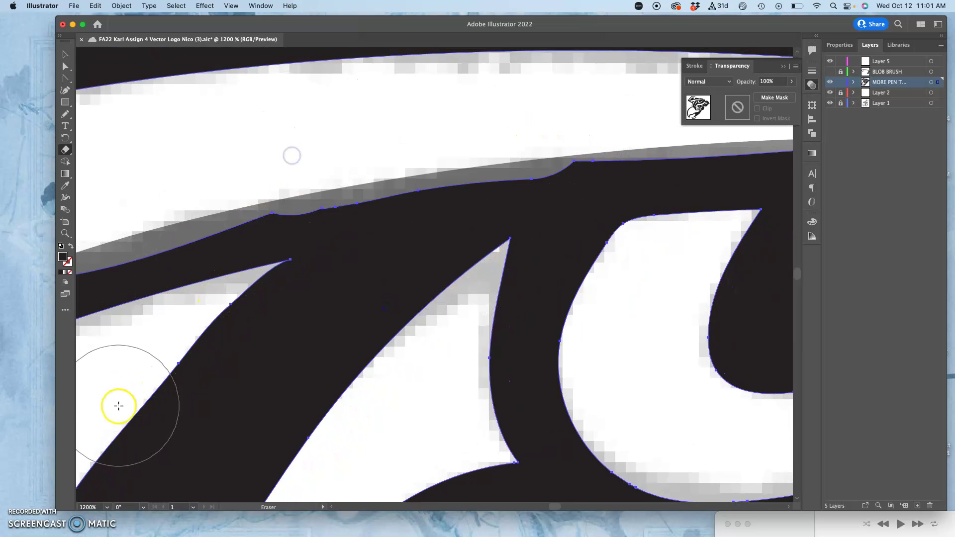